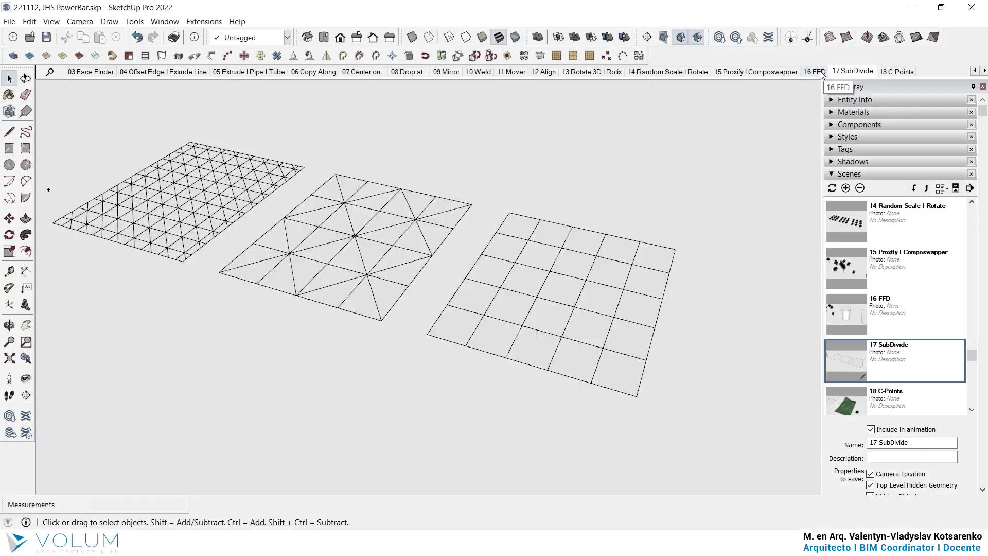
# Preview each PowerBar demo scene, from 16 FFD through Align, Mover and Mirror, back to 03 Face Finder
pyautogui.click(814, 71)
pyautogui.click(692, 75)
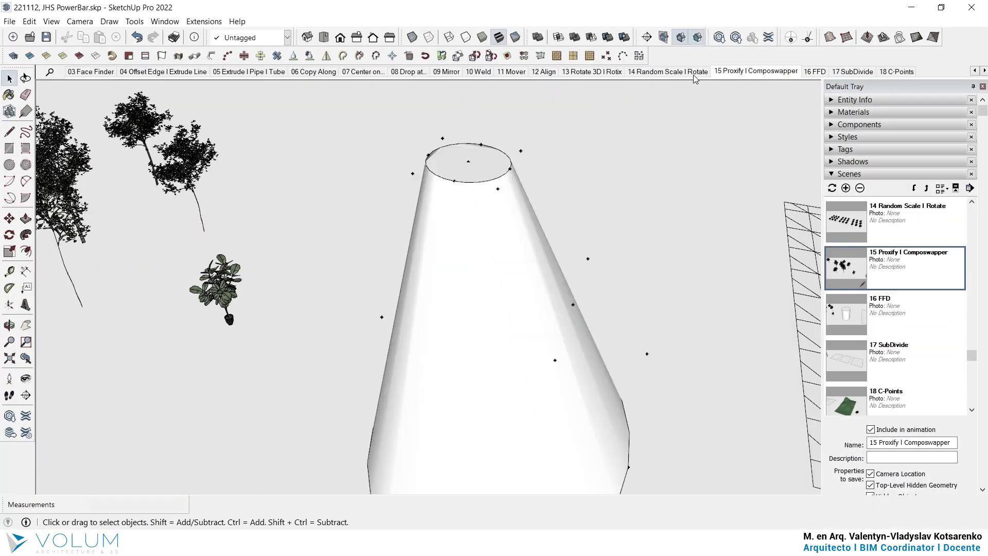
pyautogui.click(570, 75)
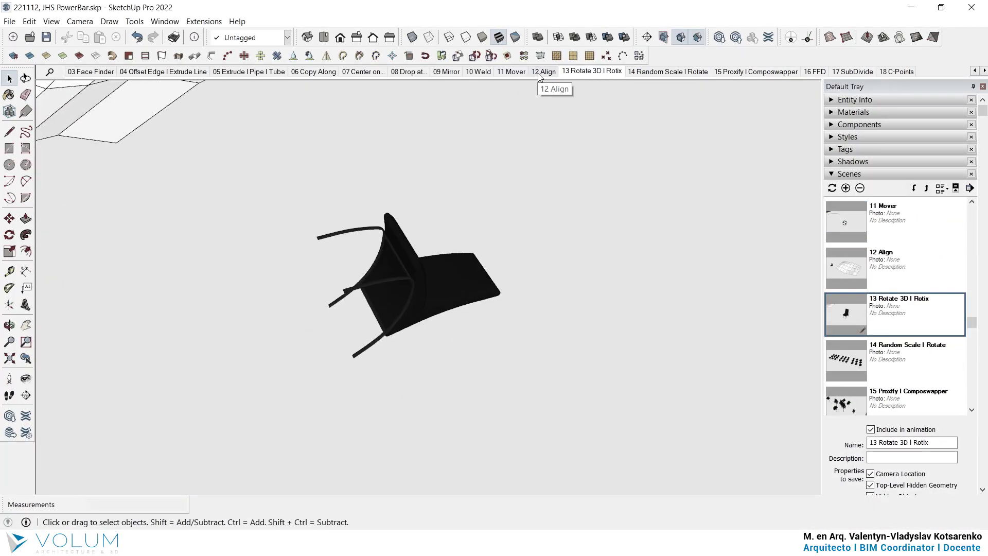
pyautogui.click(543, 76)
pyautogui.click(509, 72)
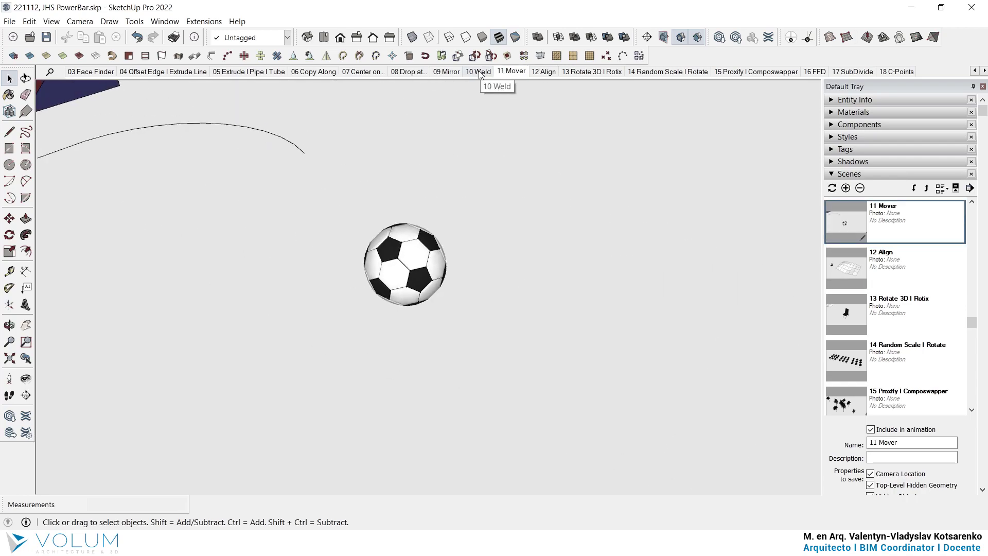
pyautogui.click(479, 73)
pyautogui.click(446, 72)
pyautogui.click(408, 72)
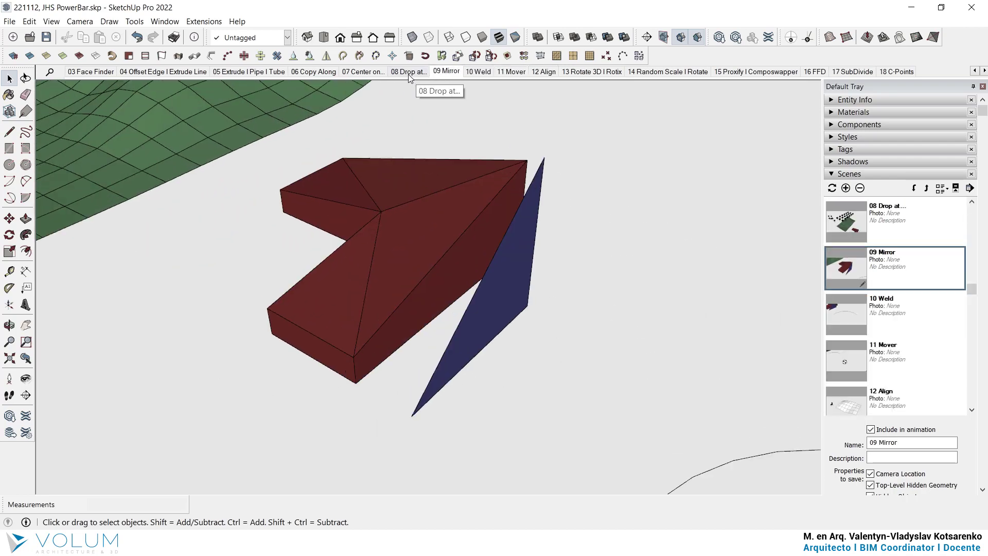
pyautogui.click(367, 72)
pyautogui.click(313, 72)
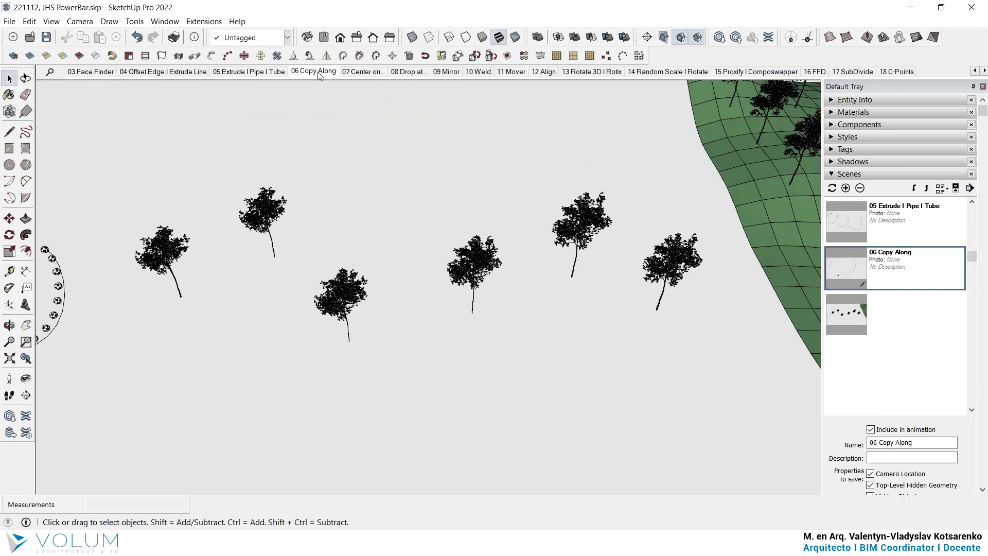
pyautogui.click(251, 73)
pyautogui.click(169, 72)
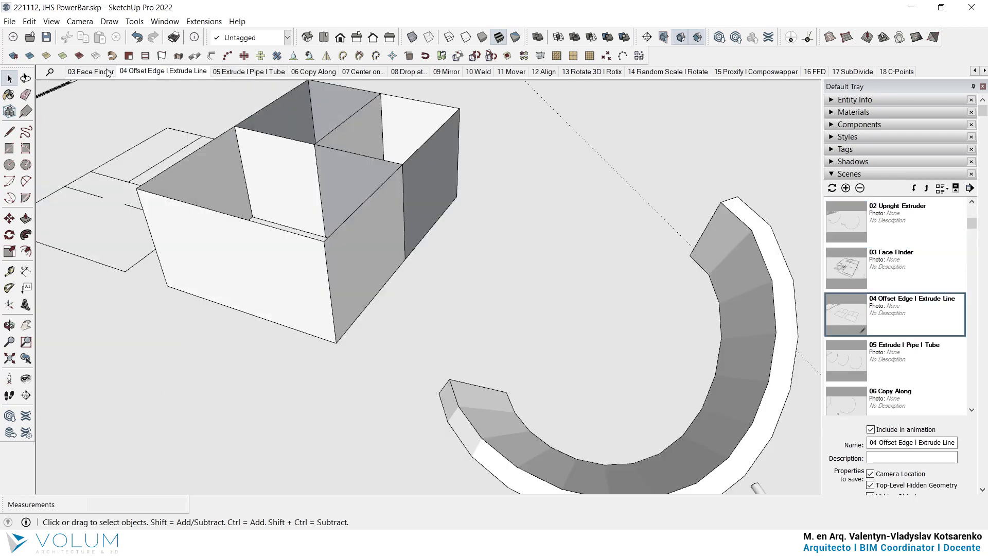
pyautogui.click(84, 72)
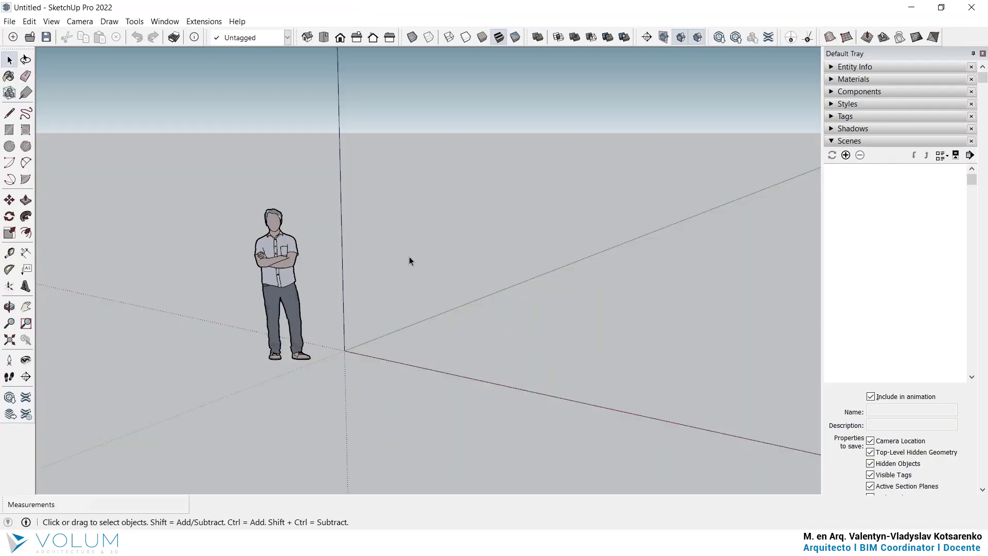
# Dismiss the Extension Manager and the leftover PowerBar tools panel
pyautogui.click(199, 23)
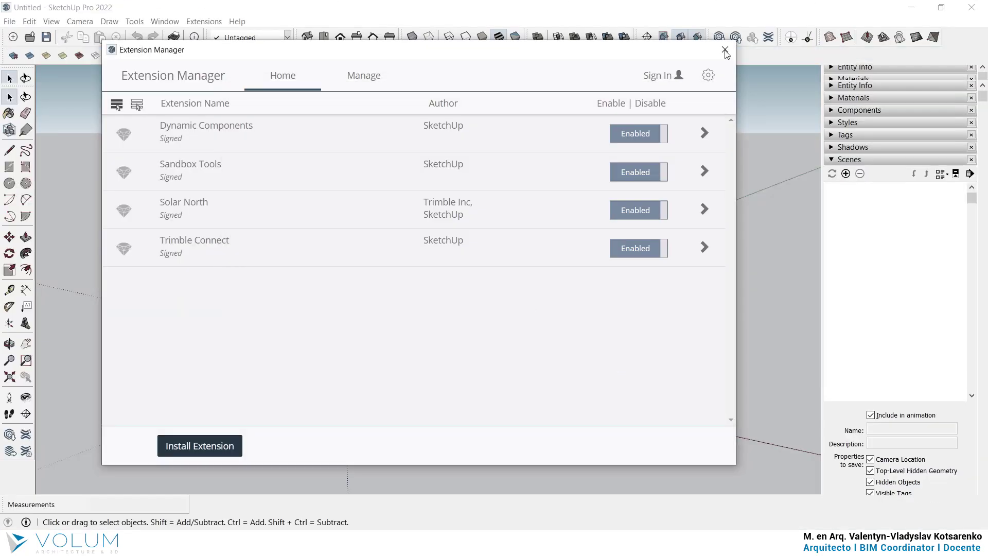
pyautogui.click(725, 50)
pyautogui.click(679, 55)
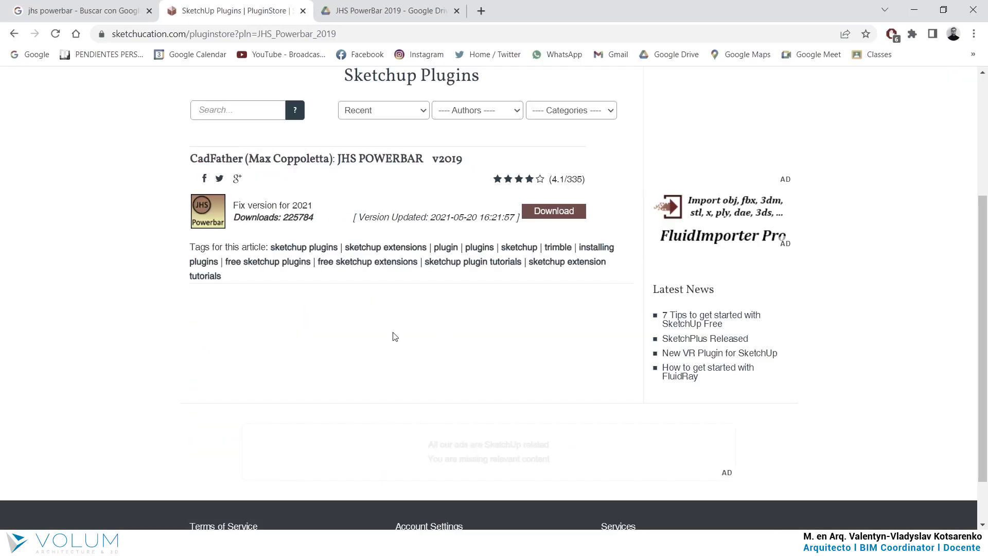
# Download the JHS PowerBar plugin from SketchUcation and return to the Drive folder
pyautogui.click(559, 212)
pyautogui.doubleClick(297, 205)
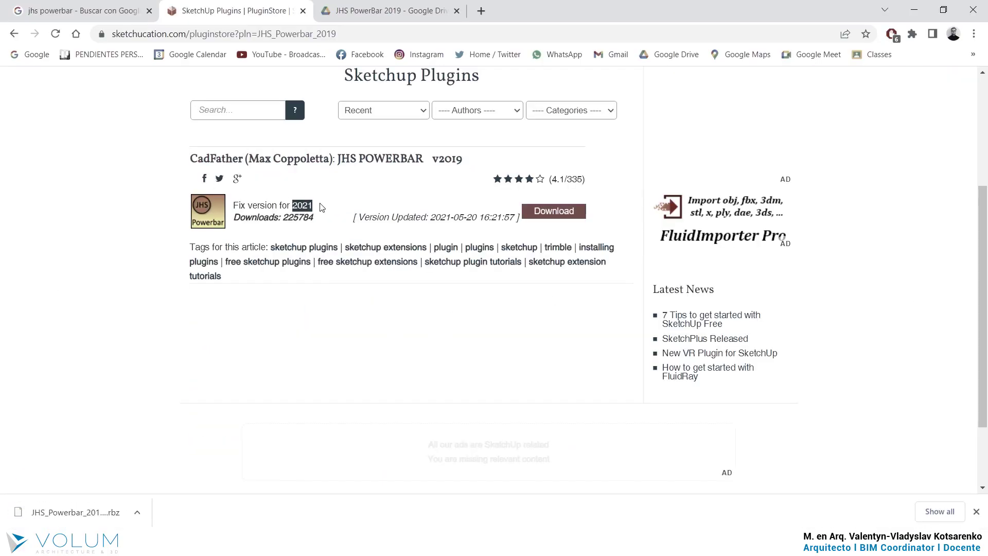
pyautogui.hotkey('ctrl', 'Tab')
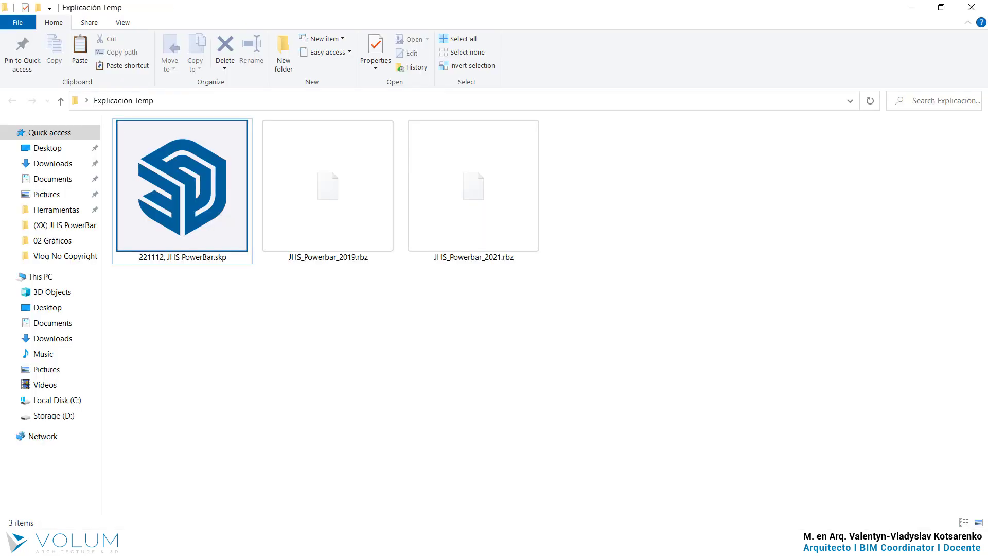
# Compare file sizes: JHS_Powerbar_2019.rbz at 496 KB versus JHS_Powerbar_2021.rbz at 1.42 MB
pyautogui.click(343, 177)
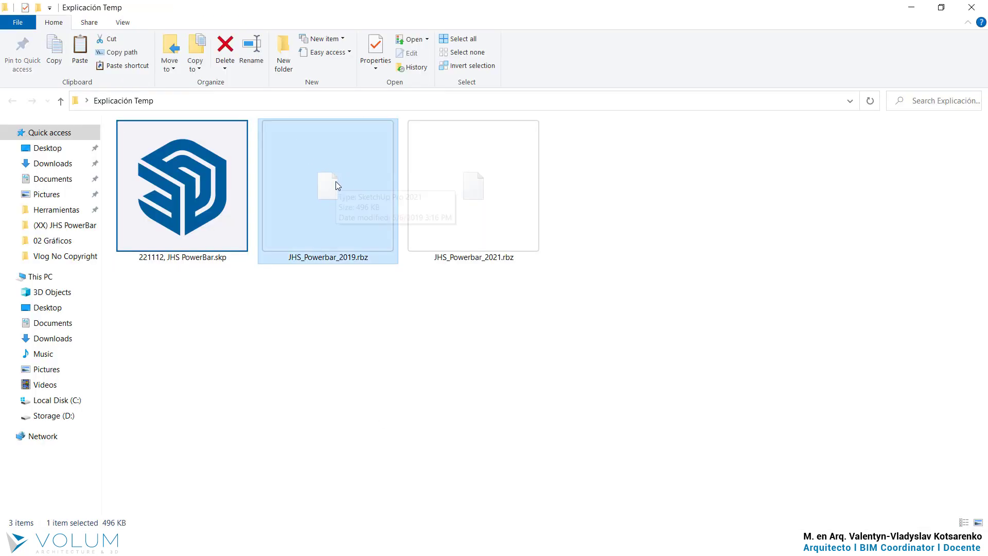
pyautogui.moveTo(345, 185)
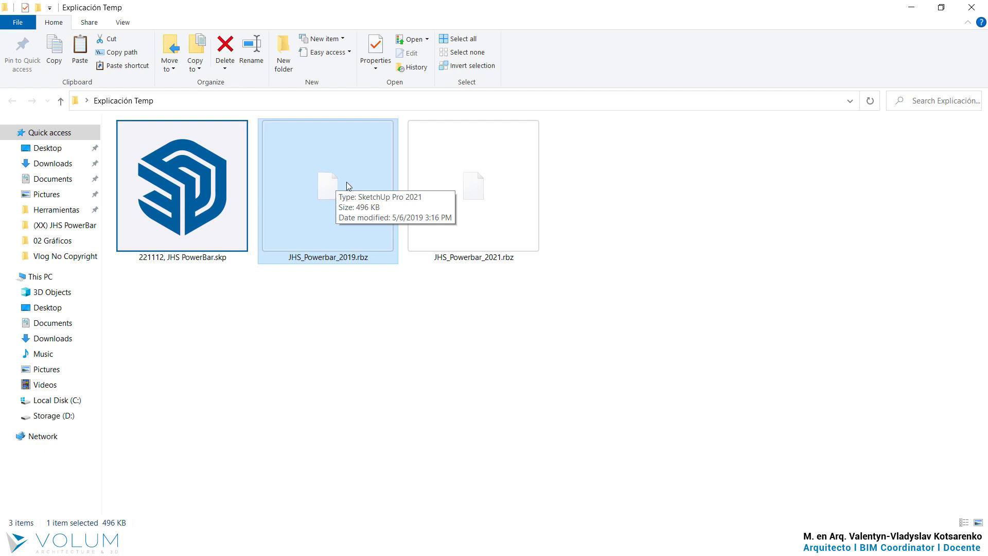
pyautogui.click(506, 200)
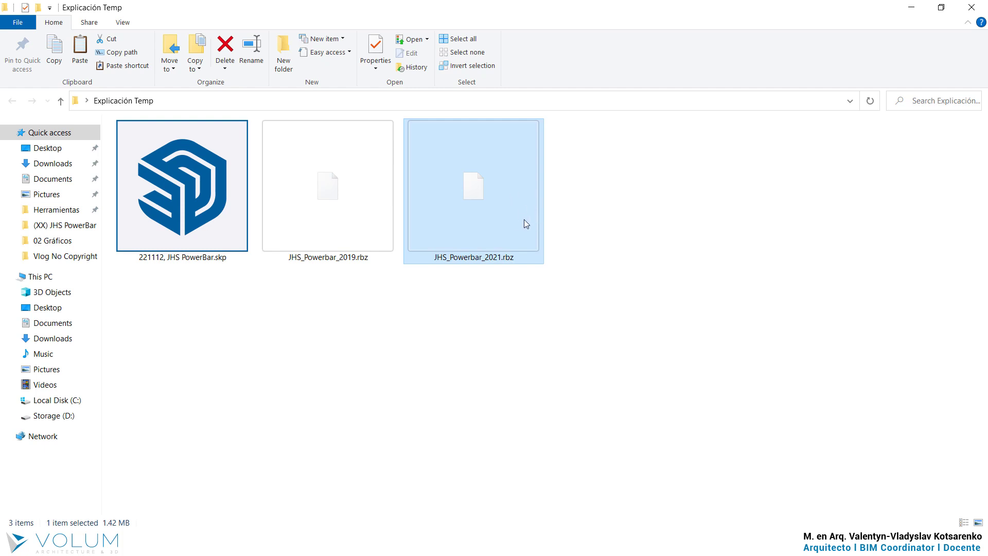
pyautogui.click(532, 340)
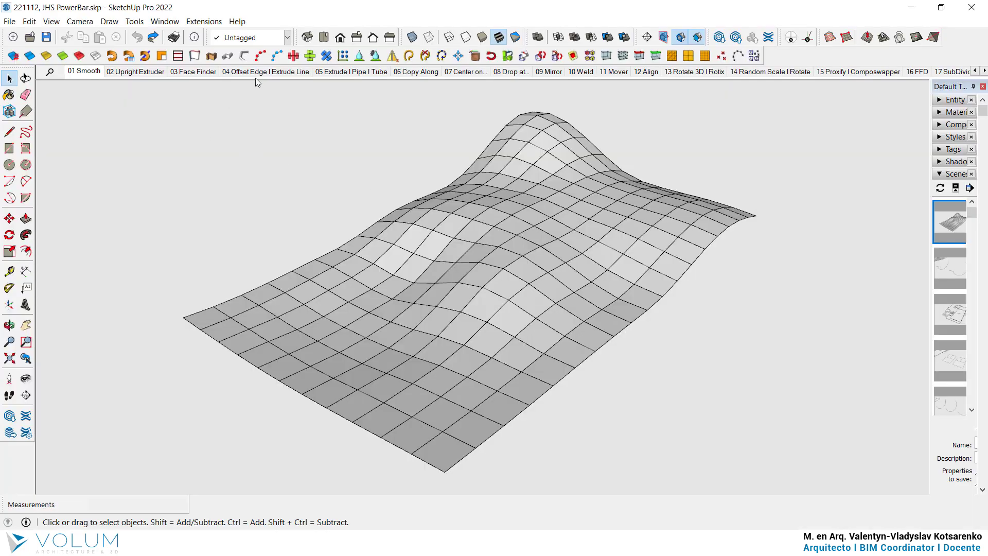
# On the 02 Upright Extruder scene, select the bracket profile and curve and run Upright Extruder
pyautogui.click(255, 75)
pyautogui.click(128, 74)
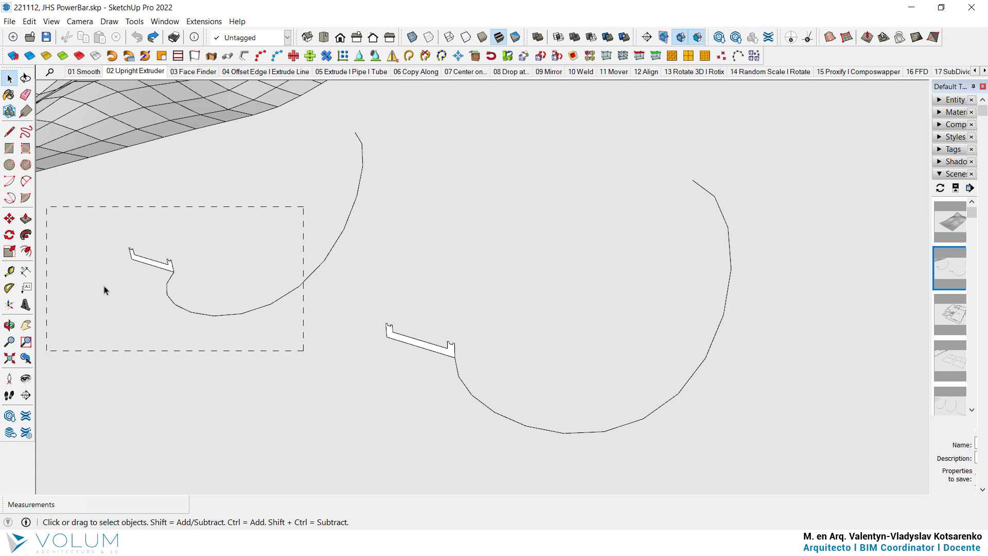
pyautogui.moveTo(104, 289); pyautogui.dragTo(395, 245, button='middle')
pyautogui.moveTo(398, 370); pyautogui.dragTo(315, 240)
pyautogui.keyDown('shift'); pyautogui.click(256, 326); pyautogui.keyUp('shift')
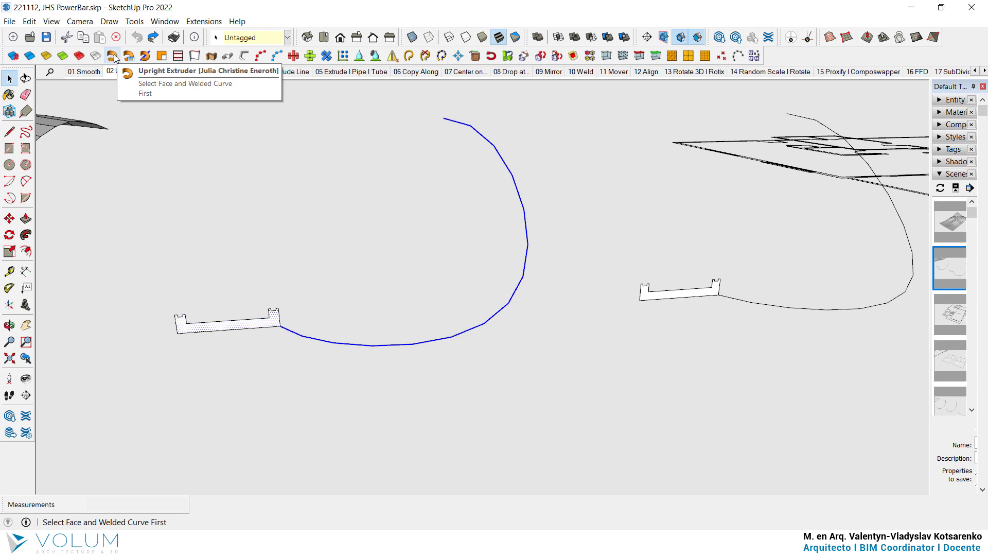
pyautogui.click(113, 57)
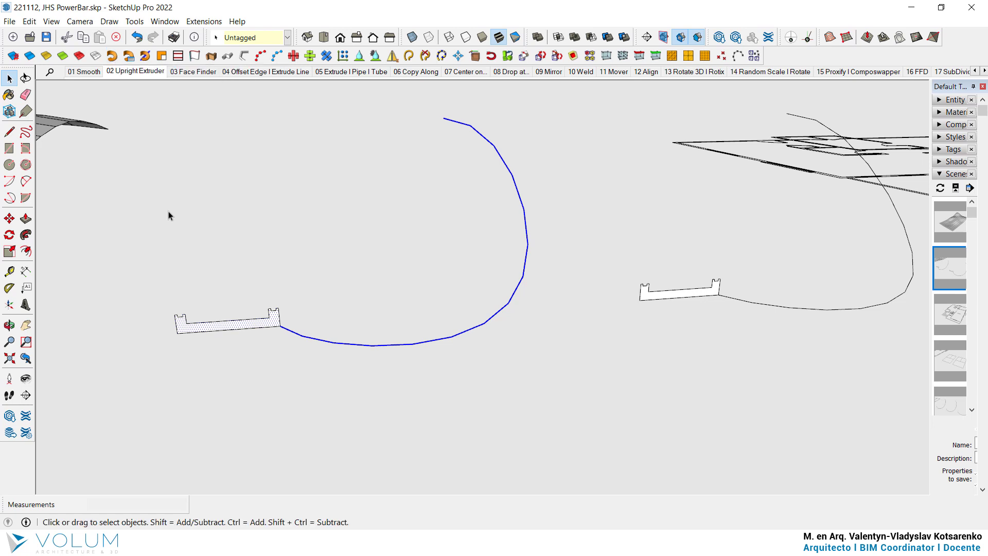
pyautogui.click(234, 367)
pyautogui.moveTo(234, 367); pyautogui.dragTo(538, 269, button='middle')
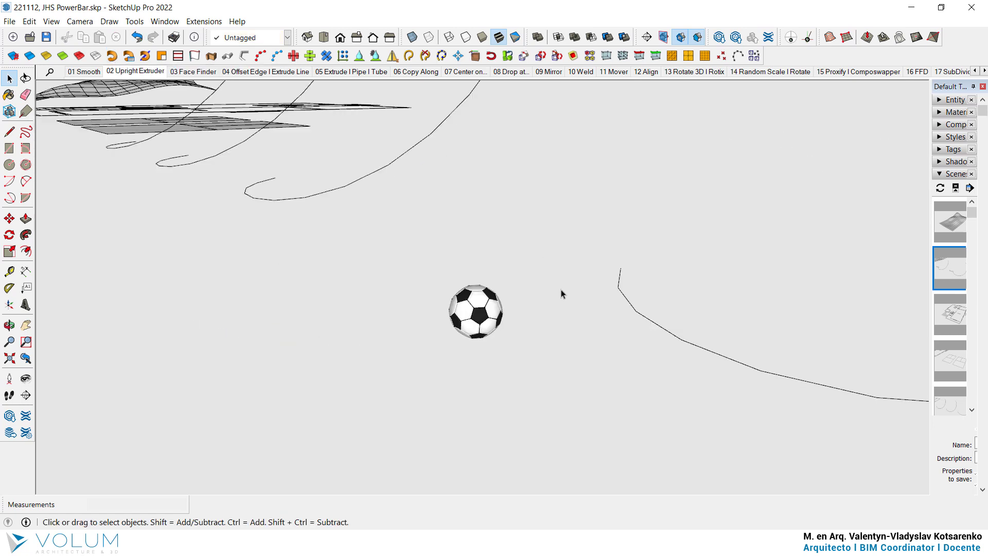
# Start rotating the soccer ball with the PowerBar rotate tool, then cancel back to Select
pyautogui.click(481, 315)
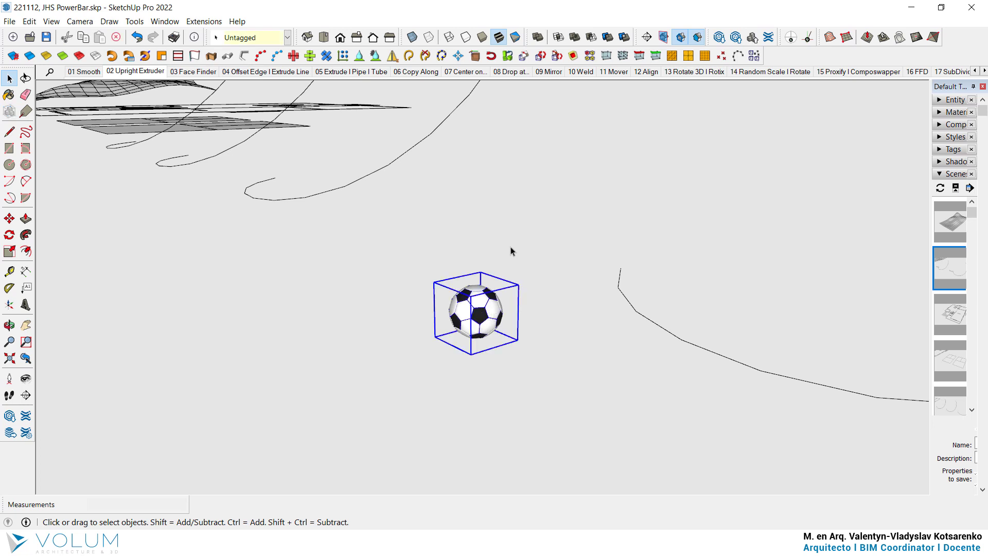
pyautogui.click(490, 55)
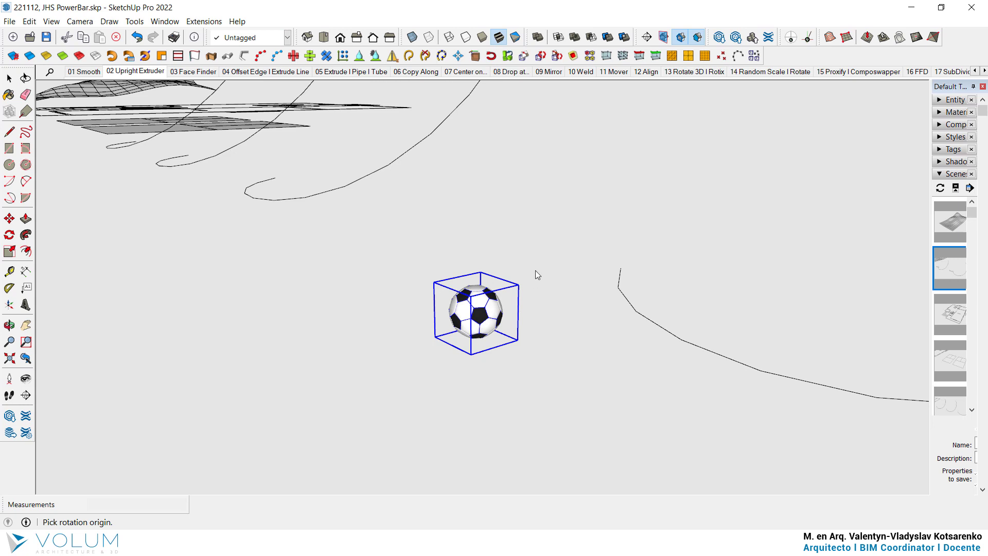
pyautogui.click(9, 78)
pyautogui.click(516, 319)
pyautogui.moveTo(516, 319); pyautogui.dragTo(460, 329, button='middle')
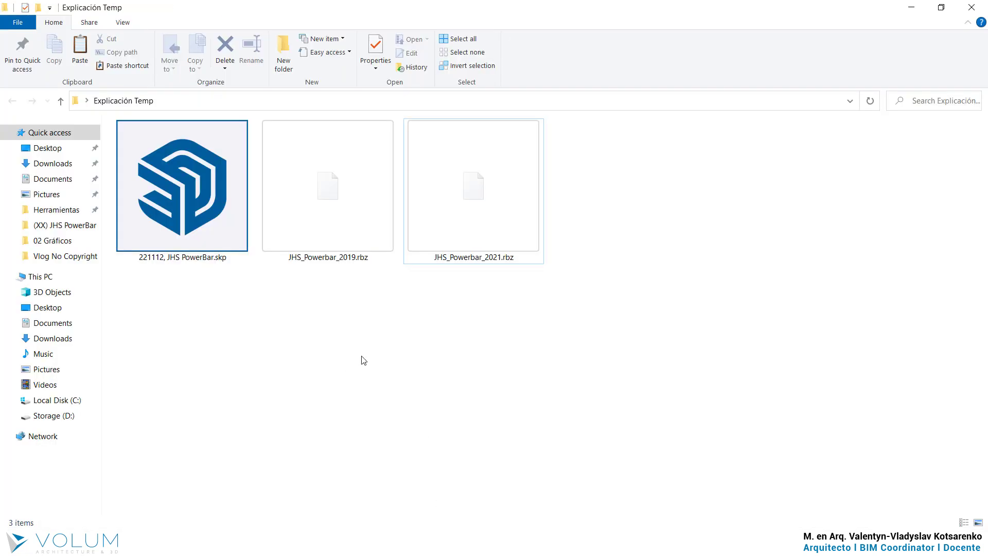
pyautogui.click(327, 229)
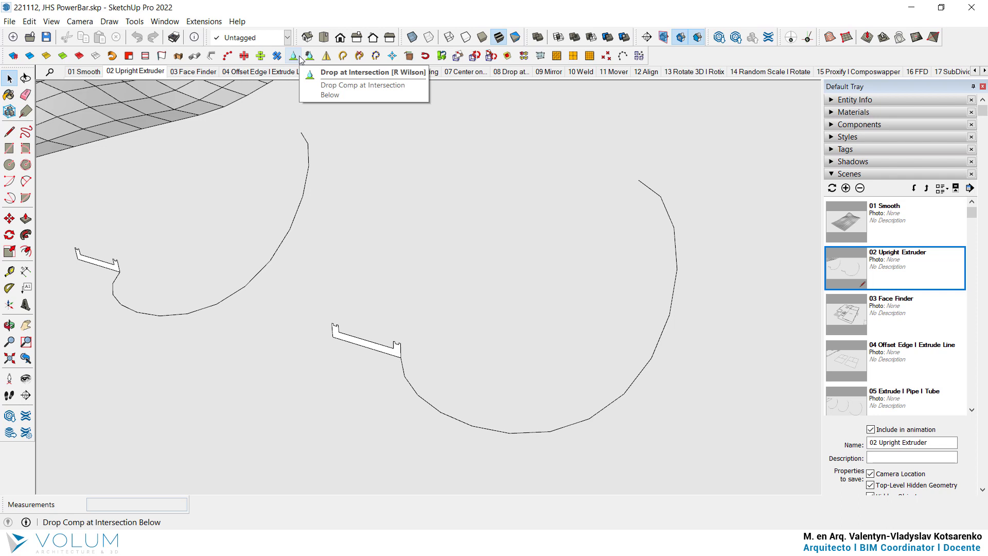
# Select the lower arc path and accept 0.30 m by 1.00 m face parameters
pyautogui.moveTo(81, 291)
pyautogui.mouseDown(button='middle')
pyautogui.moveTo(237, 249)
pyautogui.moveTo(535, 268)
pyautogui.mouseUp(button='middle')
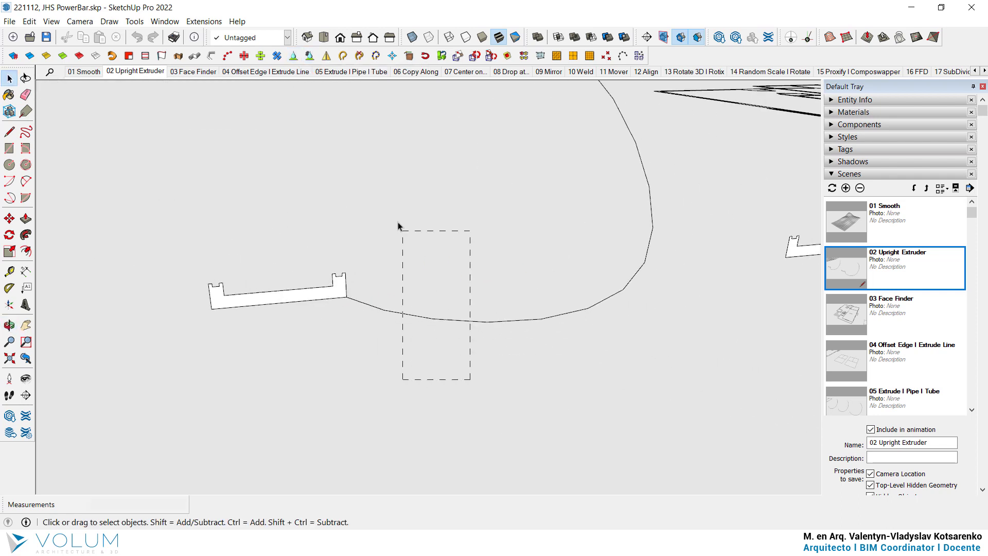
pyautogui.moveTo(360, 240); pyautogui.dragTo(360, 239)
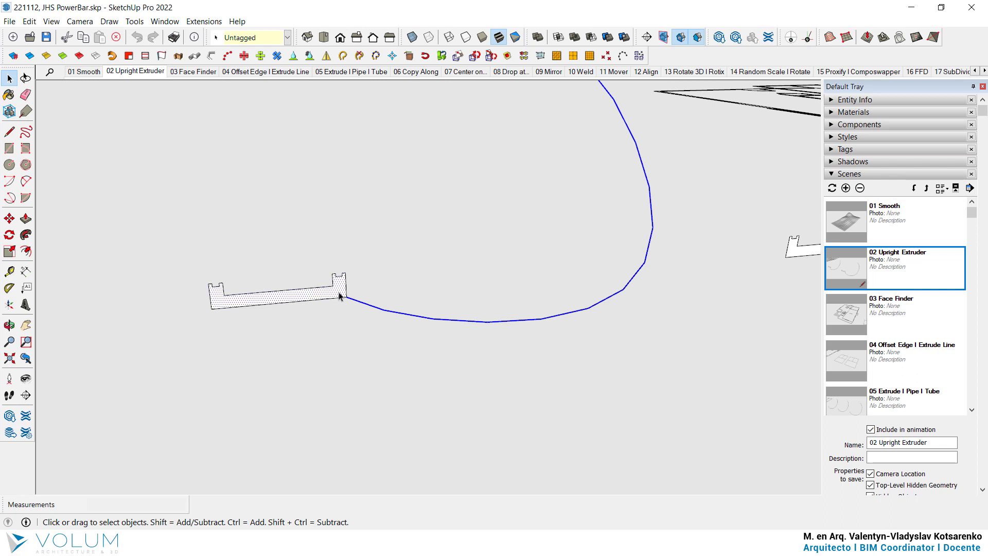
pyautogui.click(176, 56)
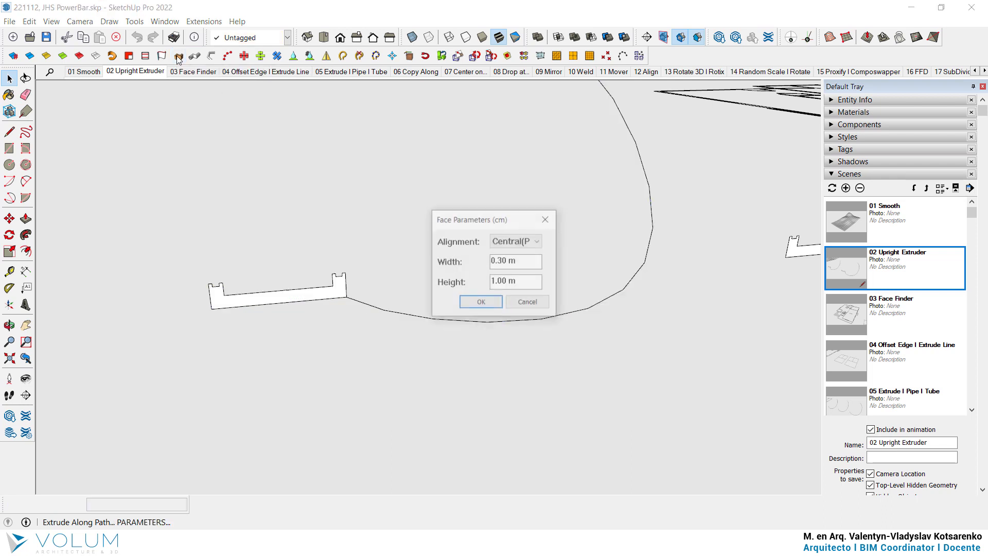
pyautogui.click(480, 302)
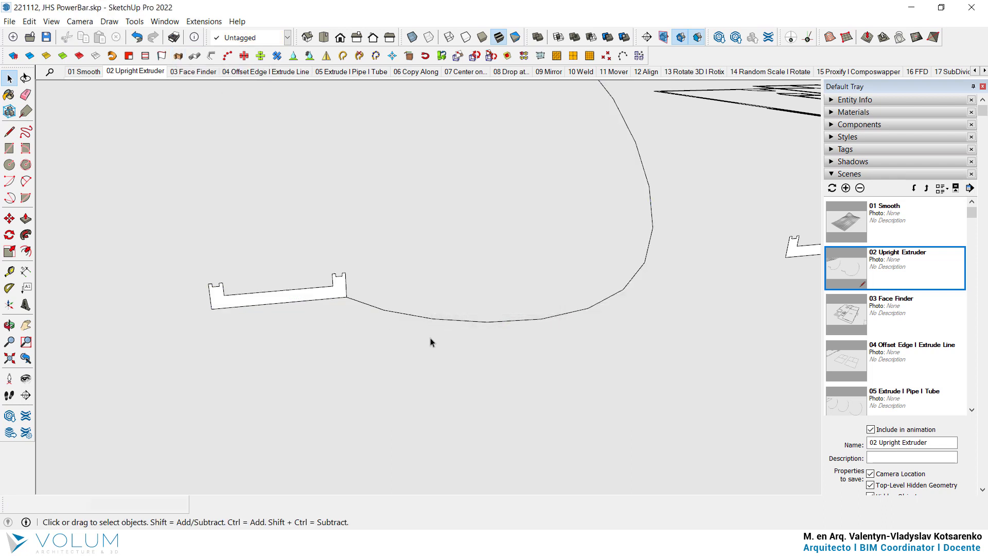
# Extrude the bracket profile along the curve into a curved band
pyautogui.click(404, 317)
pyautogui.keyDown('shift'); pyautogui.click(304, 299); pyautogui.keyUp('shift')
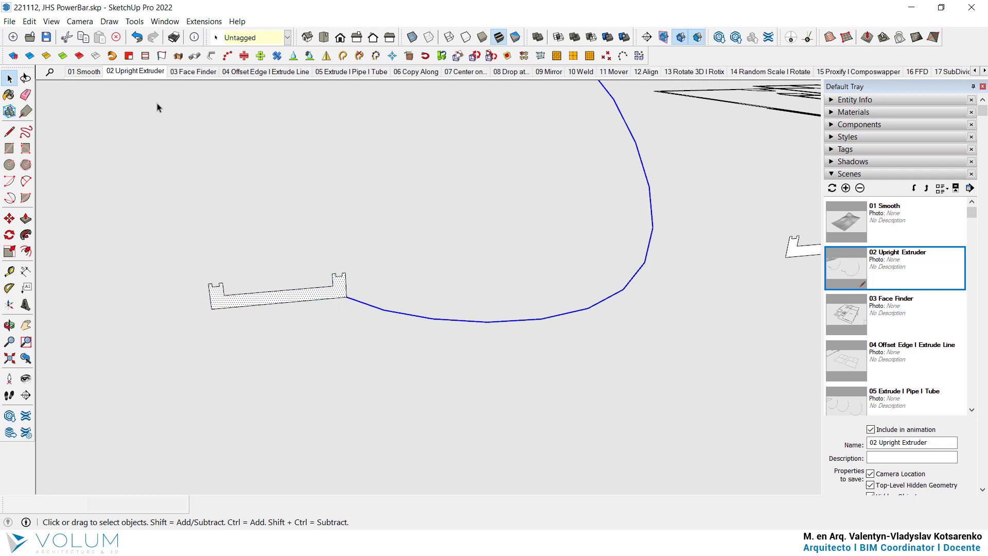
pyautogui.click(177, 57)
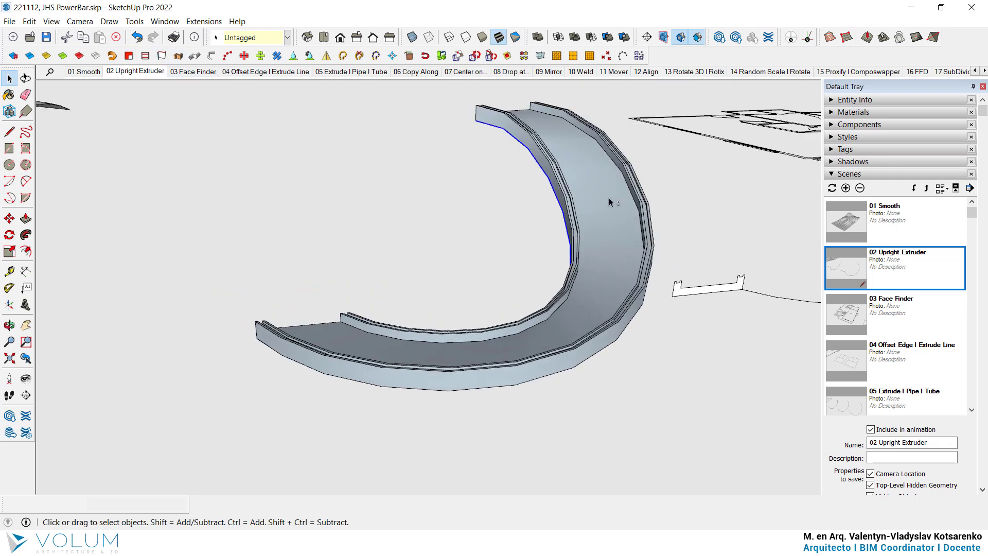
pyautogui.moveTo(609, 201); pyautogui.dragTo(450, 156, button='middle')
pyautogui.click(329, 279)
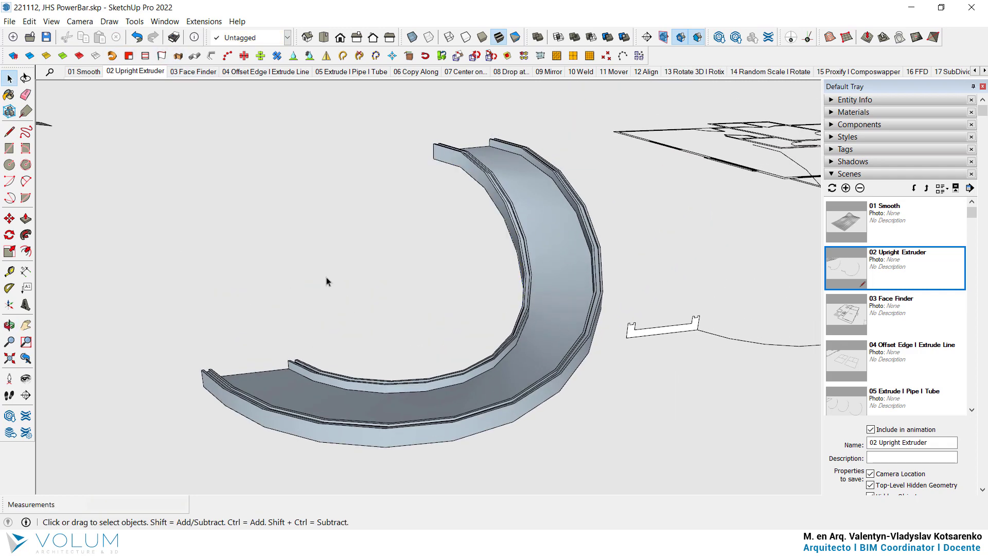
pyautogui.moveTo(326, 280); pyautogui.dragTo(617, 306, button='middle')
pyautogui.scroll(4, 514, 316)
pyautogui.scroll(3, 432, 335)
# Rotate the bracket profile upright about its corner edge with JHS 3D Rotate
pyautogui.click(418, 343)
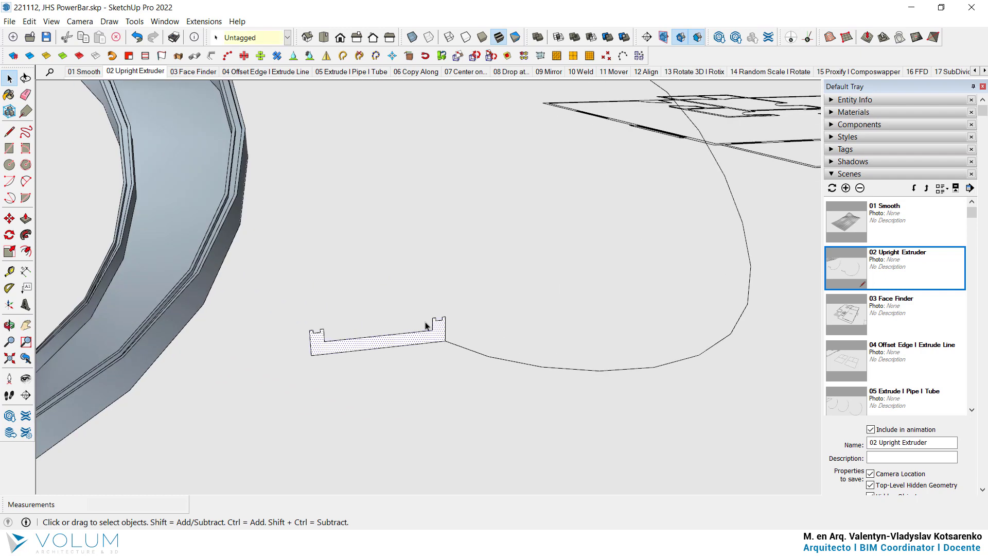
pyautogui.click(425, 55)
pyautogui.click(425, 56)
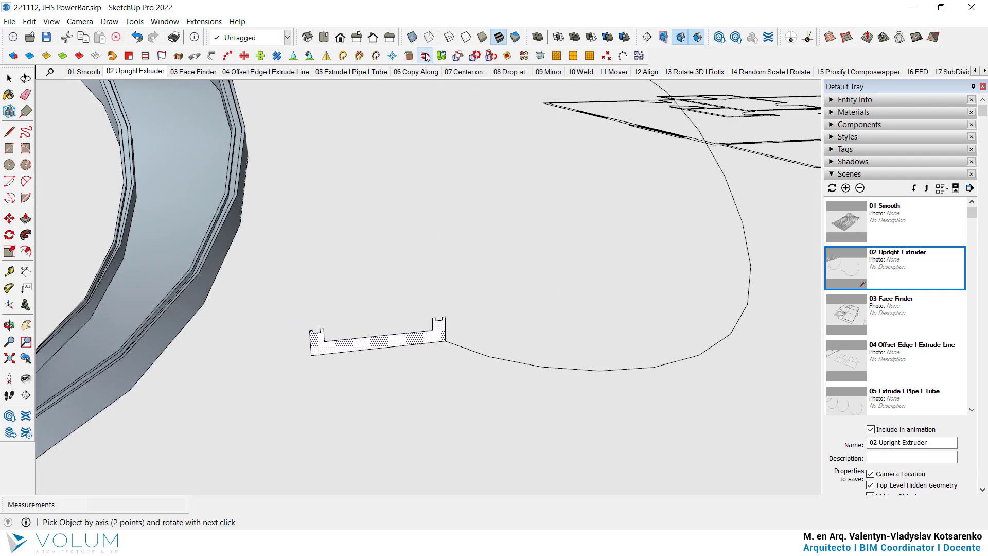
pyautogui.click(447, 341)
pyautogui.click(548, 242)
pyautogui.moveTo(532, 316)
pyautogui.mouseDown(button='middle')
pyautogui.moveTo(547, 319)
pyautogui.moveTo(477, 316)
pyautogui.mouseUp(button='middle')
pyautogui.scroll(-3, 499, 316)
pyautogui.scroll(-3, 499, 316)
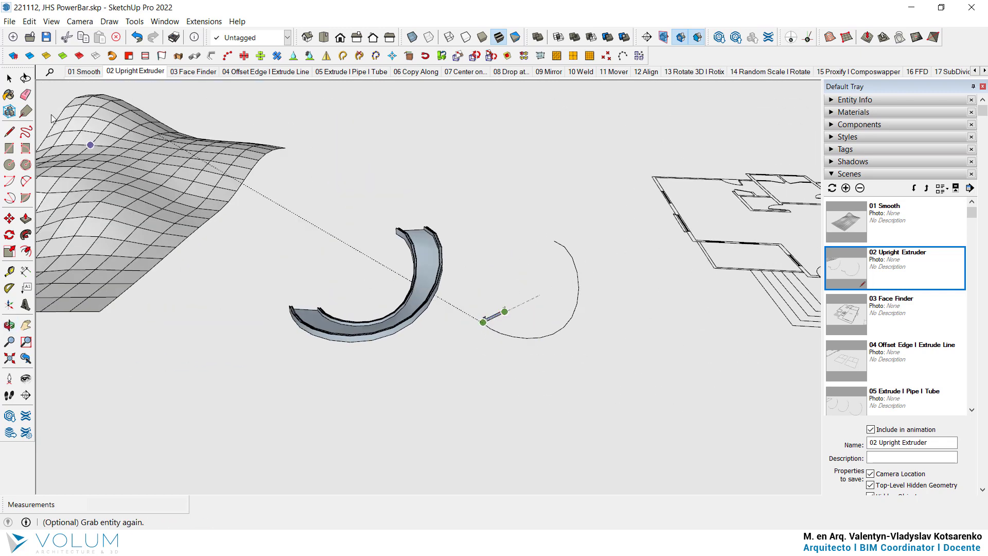
pyautogui.press('space')
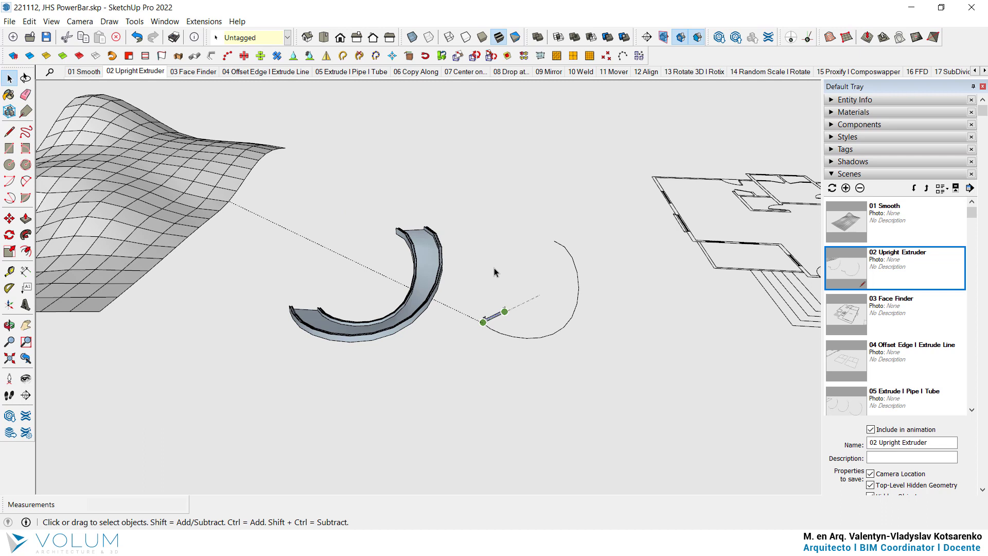
pyautogui.click(516, 263)
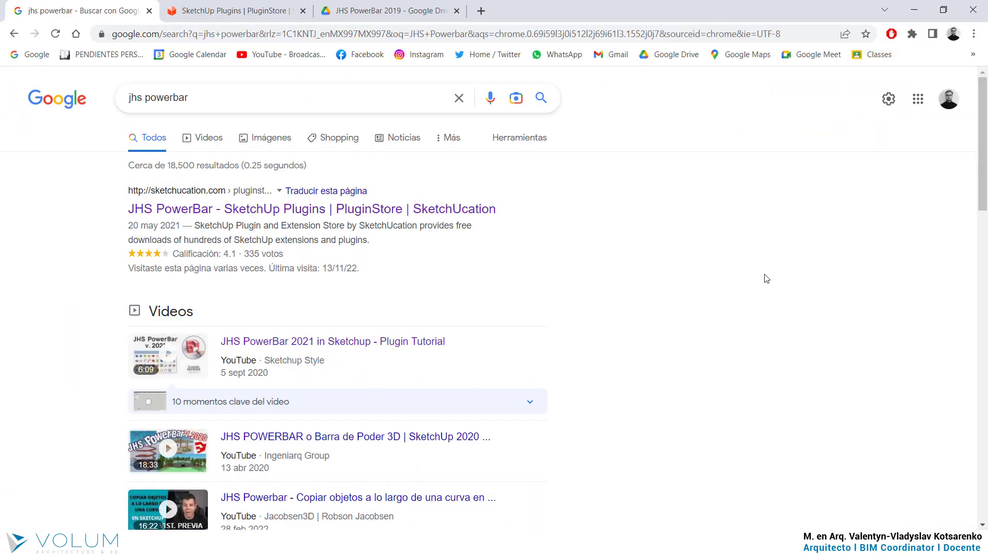
# Open the JHS PowerBar SketchUcation PluginStore page from the search results
pyautogui.tripleClick(259, 107)
pyautogui.click(38, 221)
pyautogui.click(287, 212)
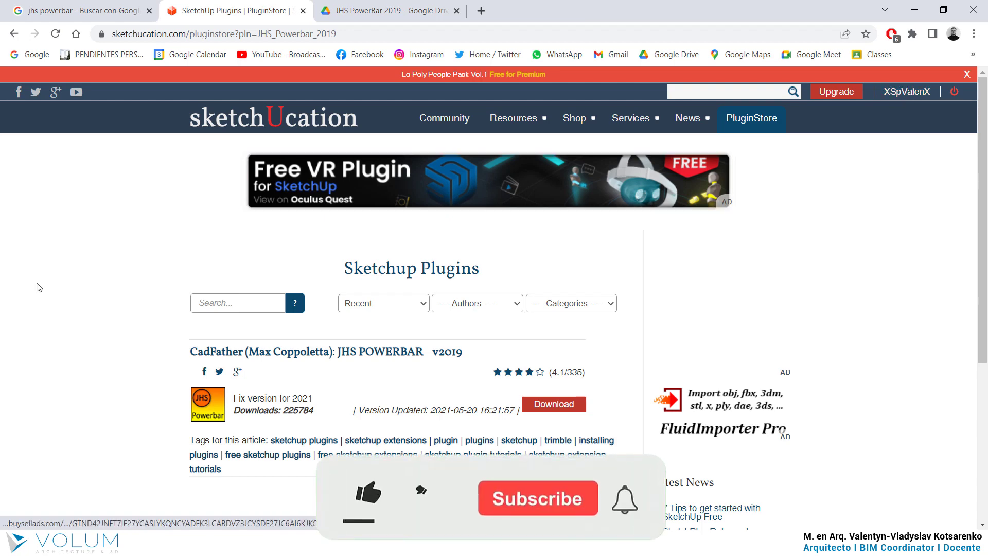
pyautogui.scroll(-3, 44, 283)
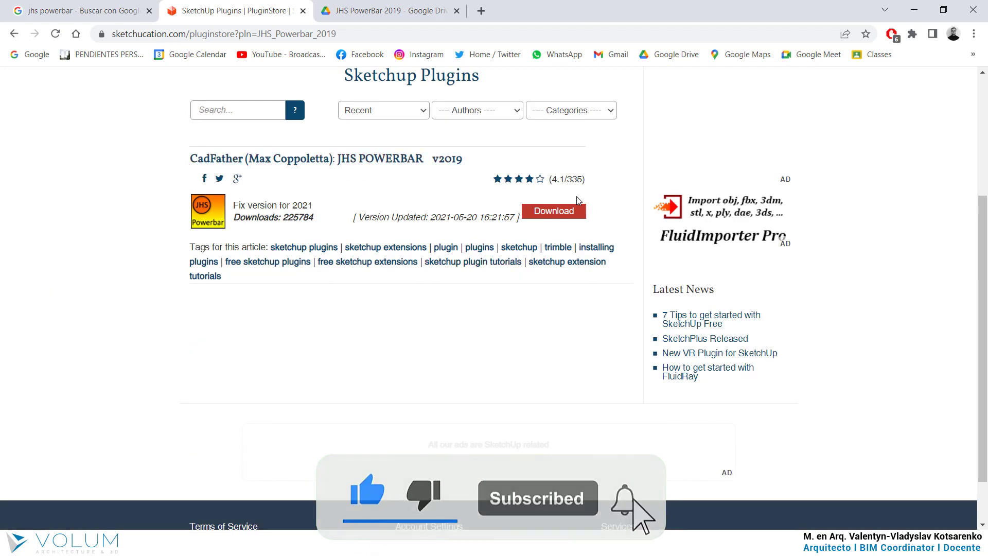
# Download the JHS POWERBAR v2019 plugin (872 KB), then return to the Drive folder
pyautogui.click(571, 212)
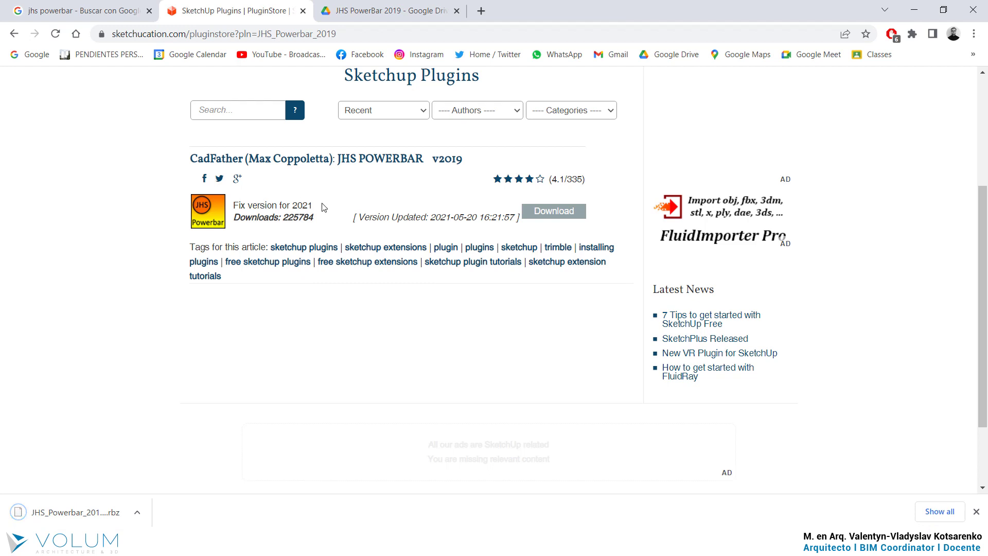
pyautogui.moveTo(313, 206); pyautogui.dragTo(291, 206)
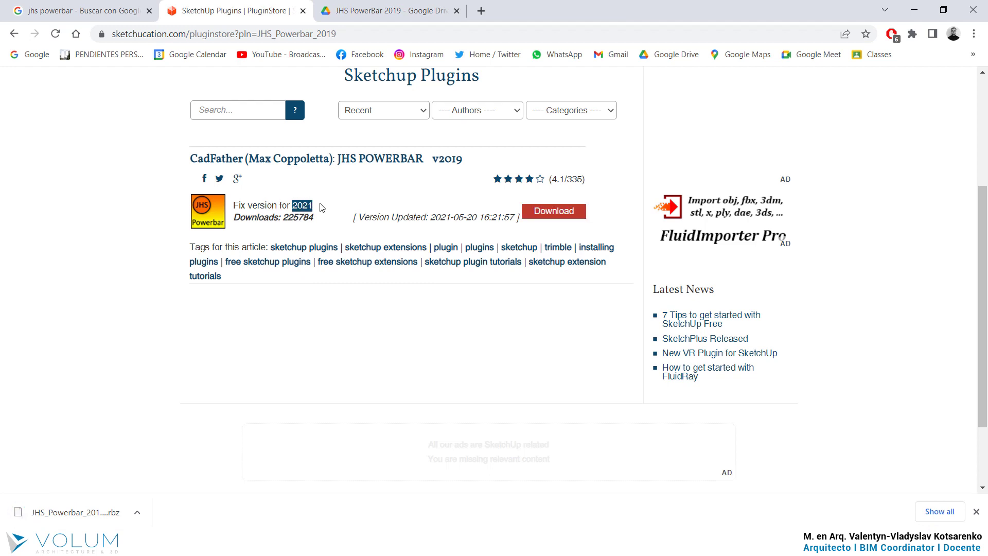
pyautogui.click(317, 200)
pyautogui.moveTo(319, 206); pyautogui.dragTo(292, 206)
pyautogui.click(318, 201)
pyautogui.hotkey('ctrl', 'Tab')
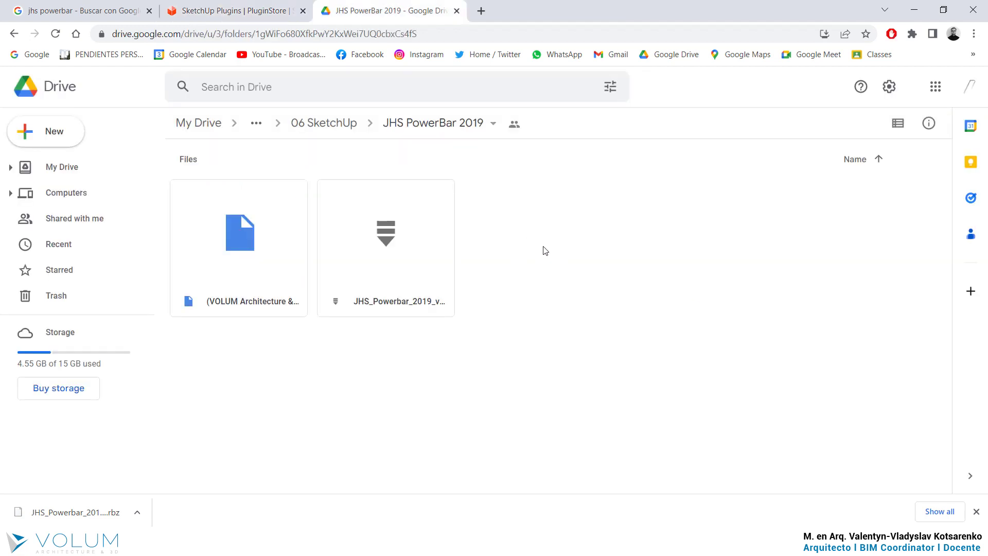
# Select the JHS_Powerbar file, then the VOLUM Architecture document, in the Drive folder
pyautogui.click(404, 243)
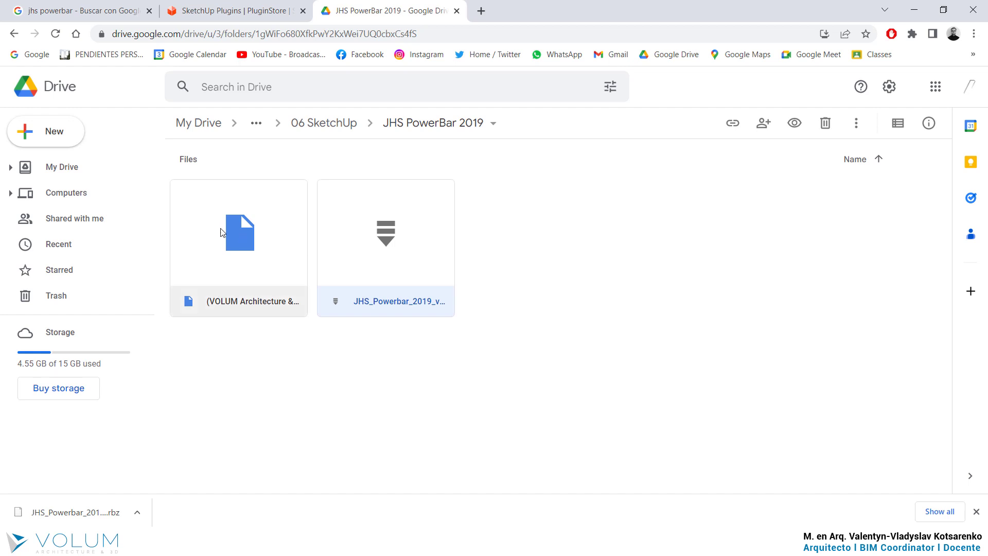
pyautogui.click(247, 242)
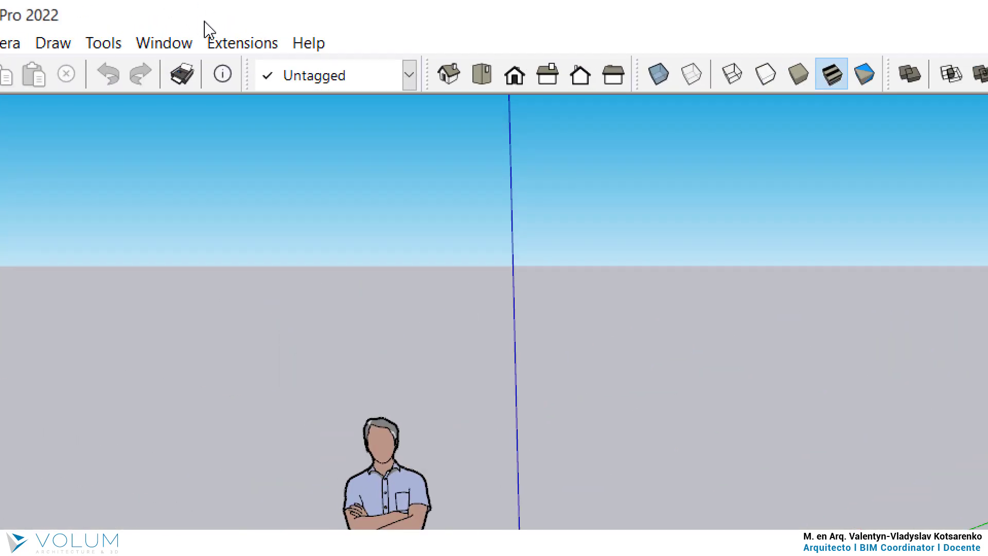
# Look over the installed extensions in the Extension Manager, closing and reopening it
pyautogui.click(249, 46)
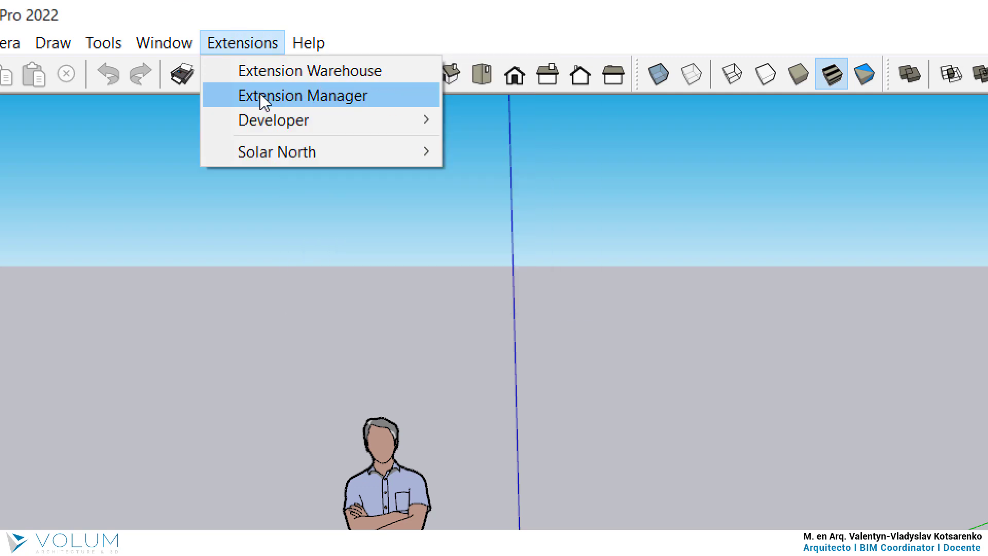
pyautogui.click(385, 95)
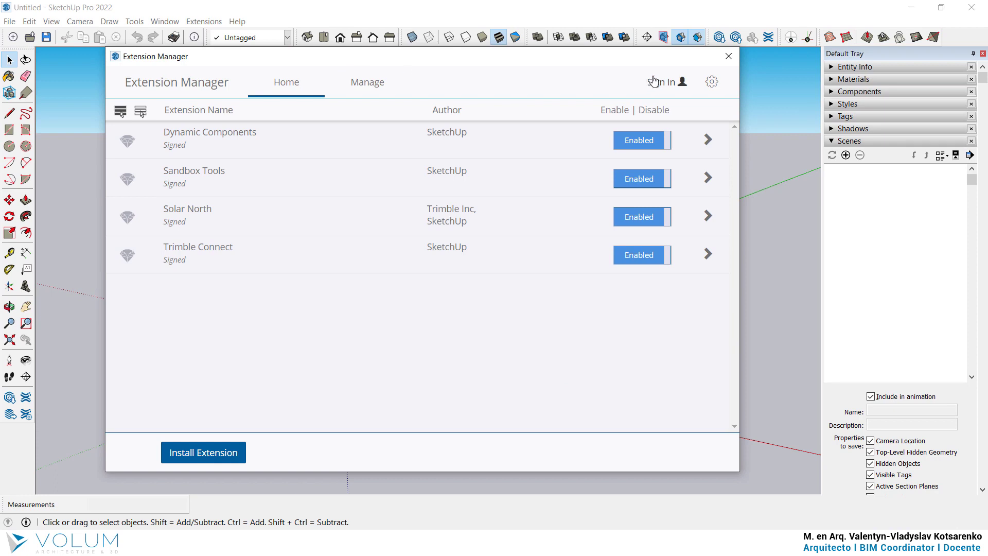
pyautogui.click(729, 57)
pyautogui.click(204, 21)
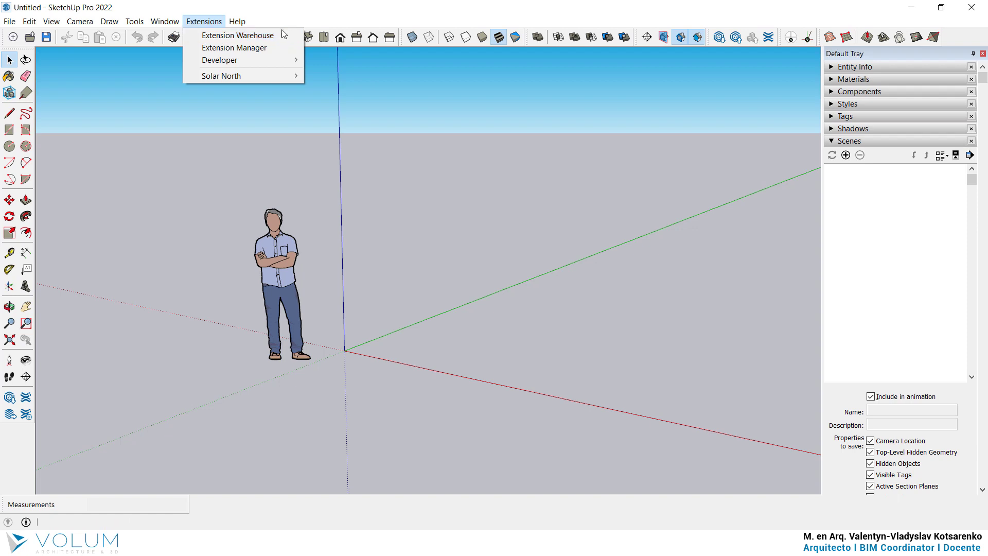
pyautogui.click(241, 48)
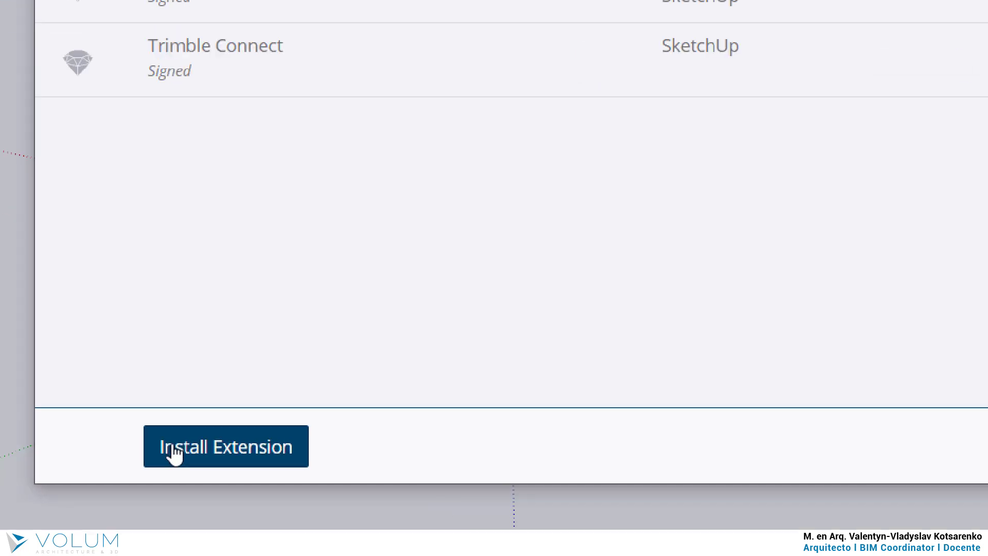
# Install JHS_Powerbar_2019.rbz via Install Extension, then close the Extension Manager
pyautogui.click(185, 453)
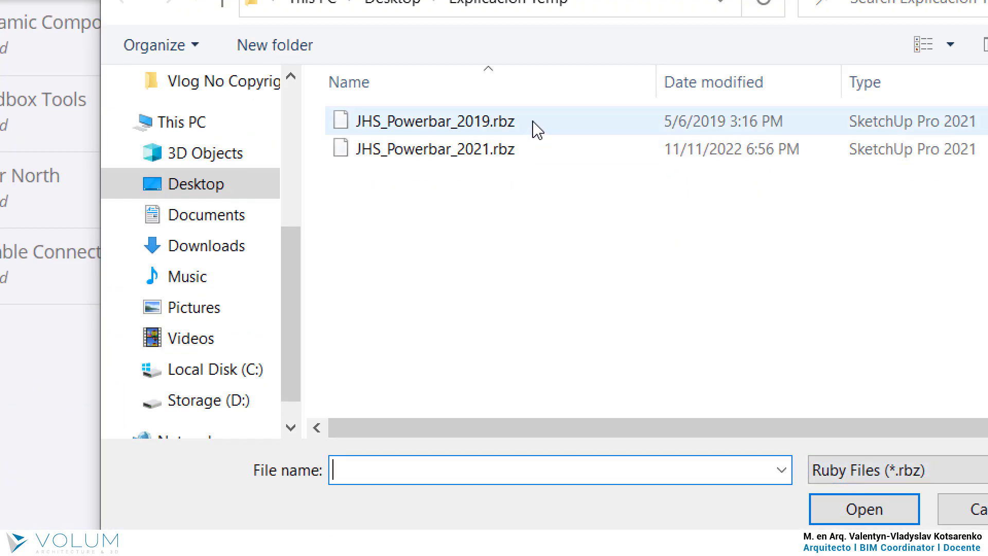
pyautogui.click(535, 124)
pyautogui.click(530, 151)
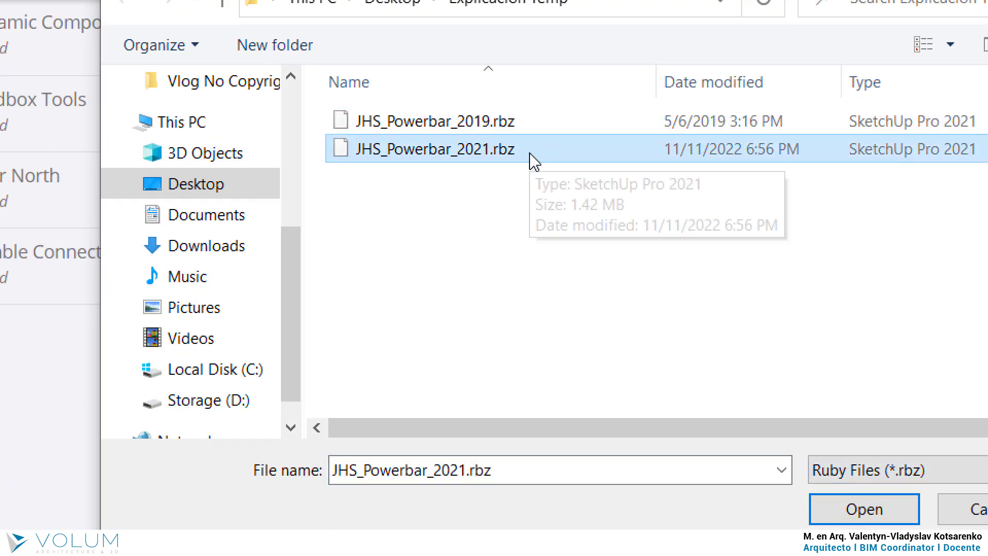
pyautogui.click(529, 125)
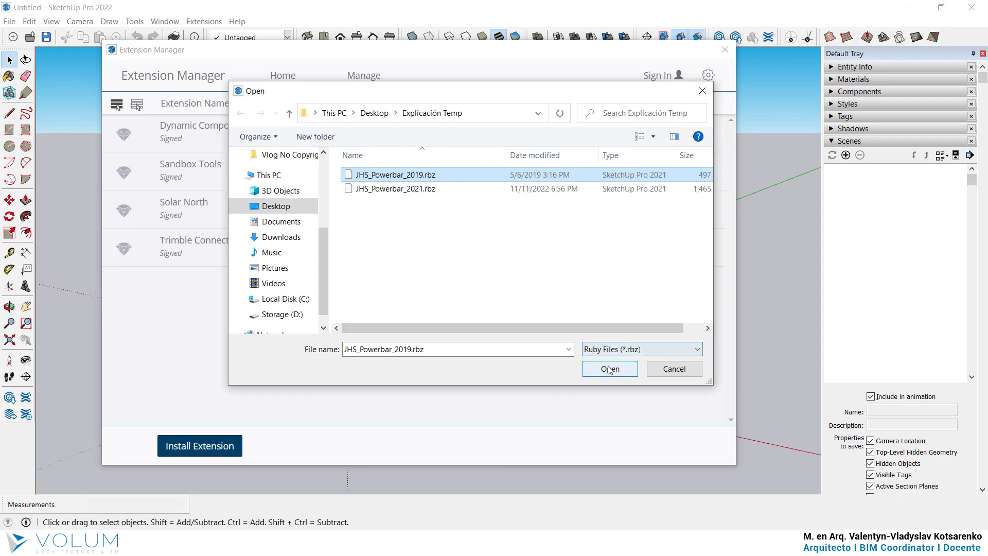
pyautogui.click(611, 368)
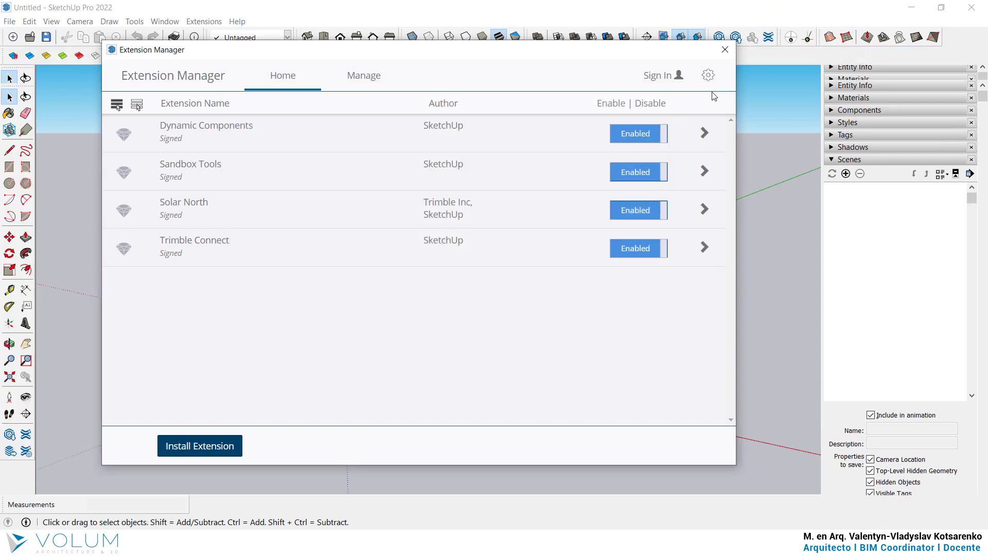
pyautogui.click(725, 50)
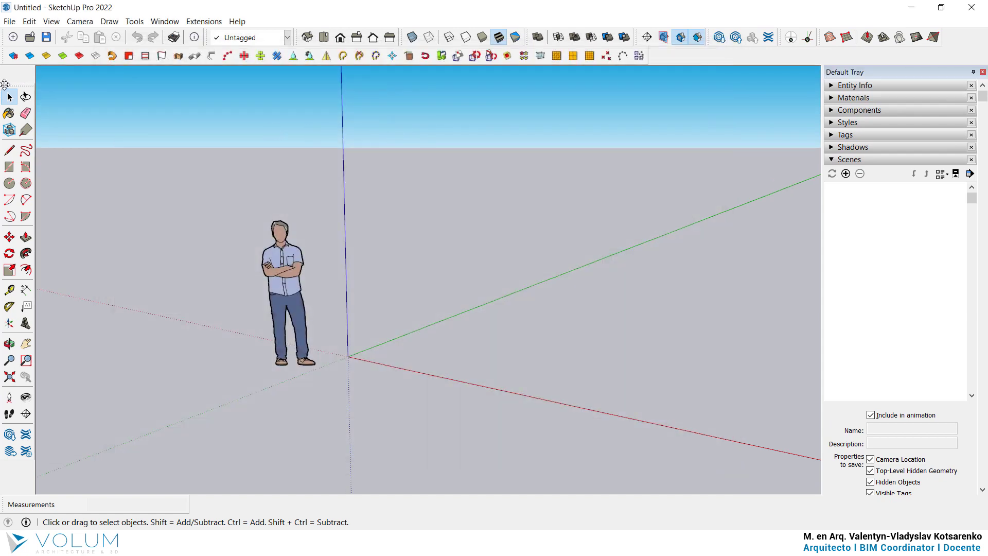
# Enable the JHS PowerBar toolbar under View > Toolbars and float it along the top
pyautogui.moveTo(9, 86)
pyautogui.mouseDown()
pyautogui.moveTo(4, 51)
pyautogui.moveTo(56, 97)
pyautogui.mouseUp()
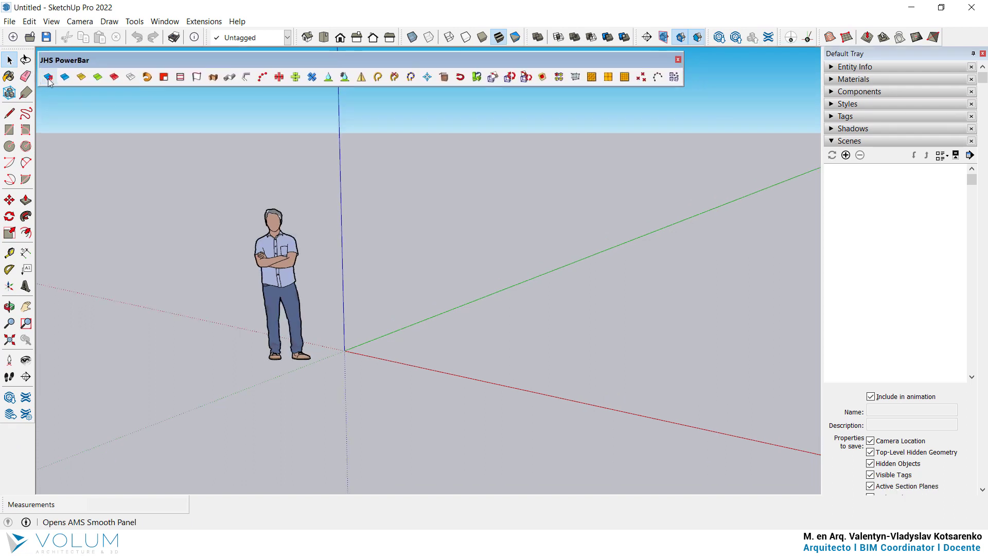
pyautogui.click(677, 60)
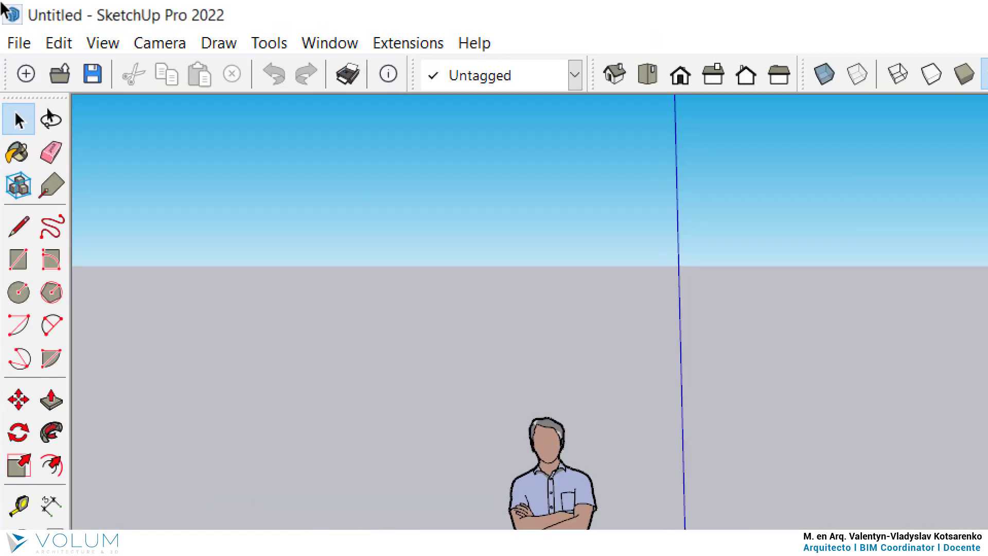
pyautogui.click(54, 21)
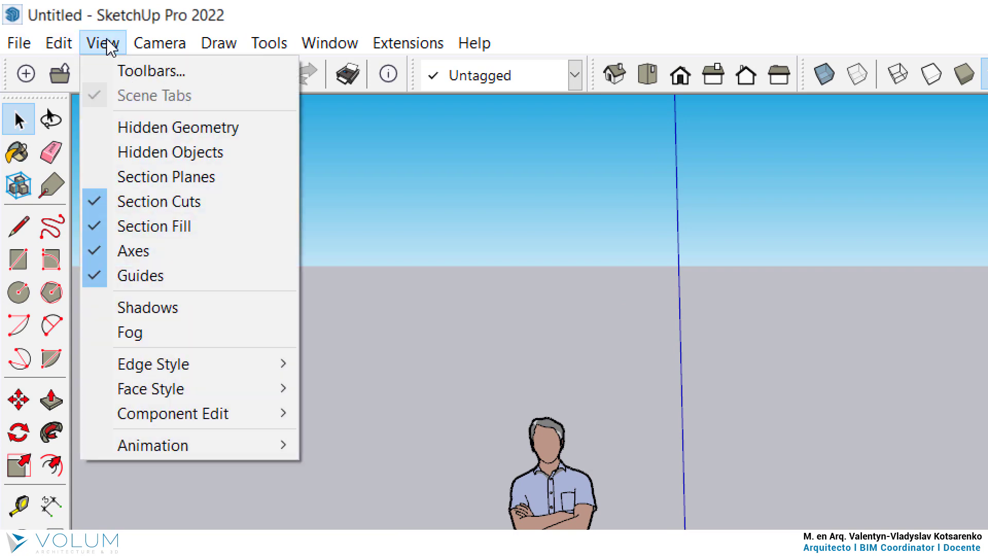
pyautogui.click(215, 72)
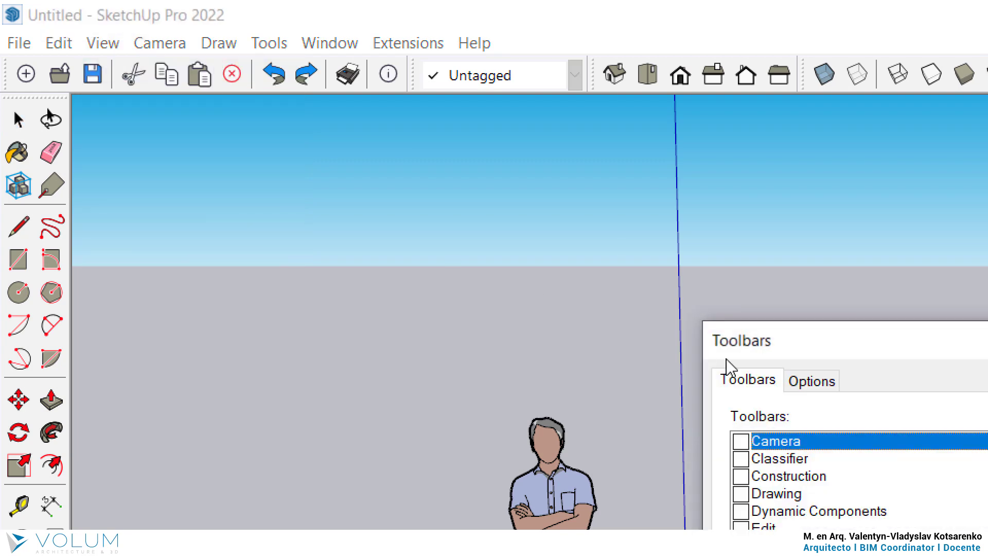
pyautogui.moveTo(796, 338); pyautogui.dragTo(191, 125)
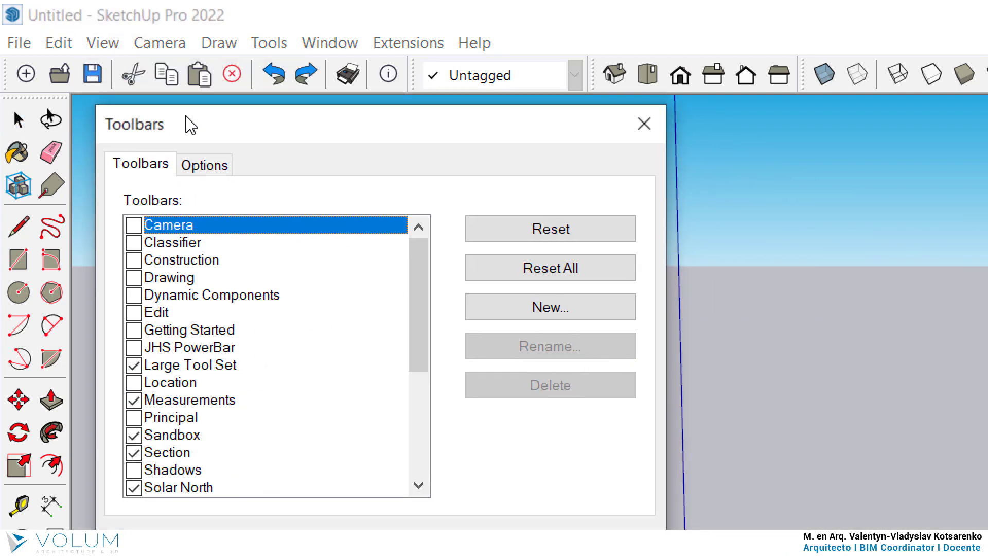
pyautogui.click(188, 349)
pyautogui.click(133, 348)
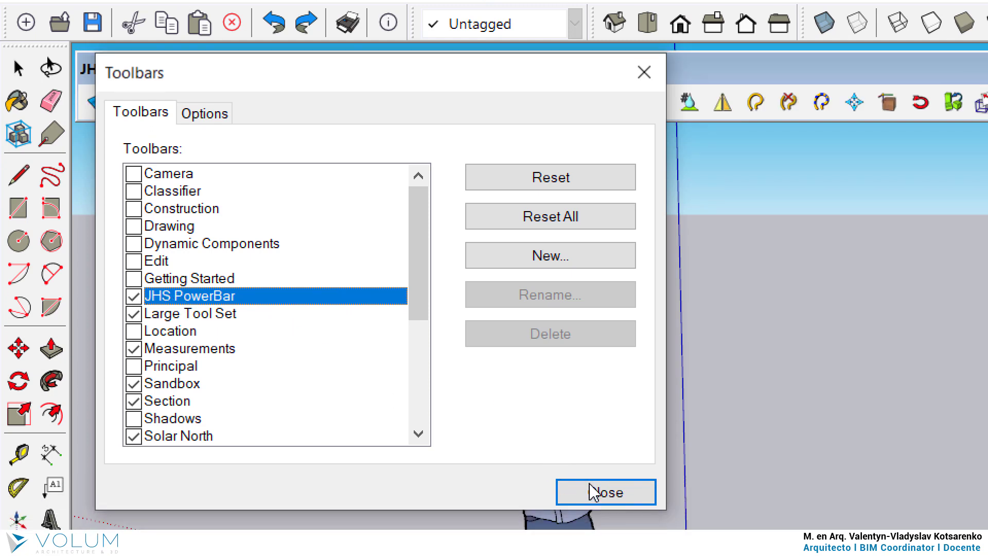
pyautogui.click(599, 484)
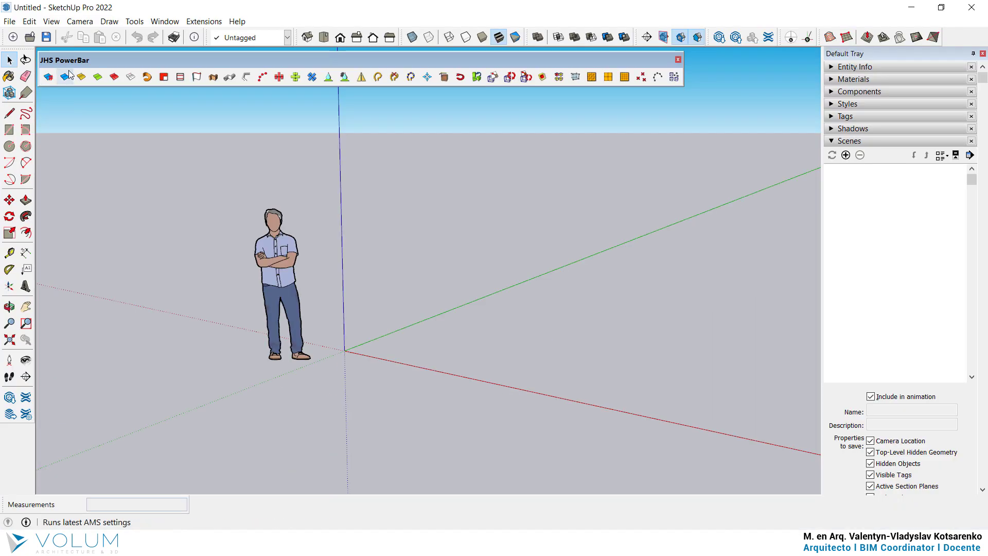
pyautogui.moveTo(67, 60)
pyautogui.mouseDown()
pyautogui.moveTo(67, 43)
pyautogui.moveTo(65, 57)
pyautogui.mouseUp()
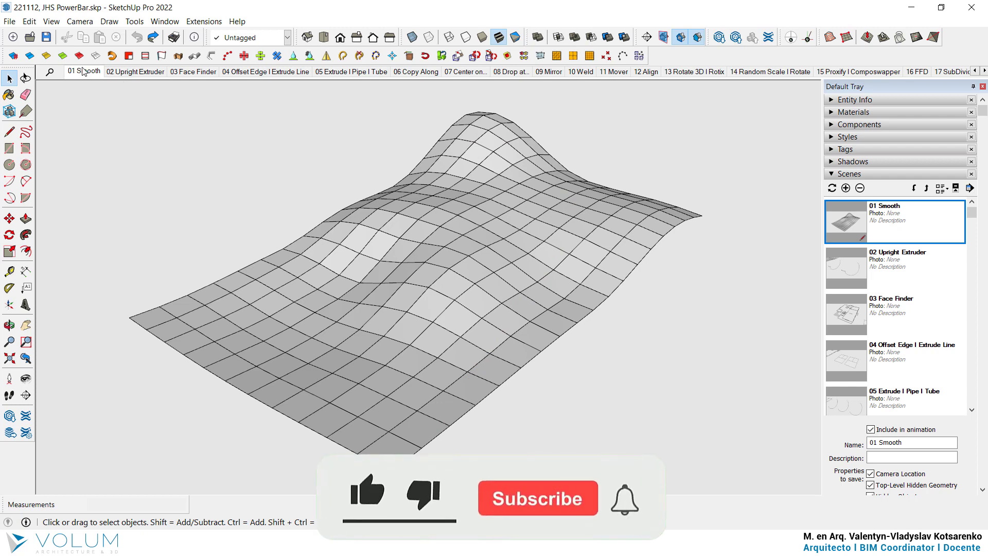
# Select the whole terrain mesh, review its 173° soften-edges settings, and undo the smoothing to keep it faceted
pyautogui.doubleClick(425, 275)
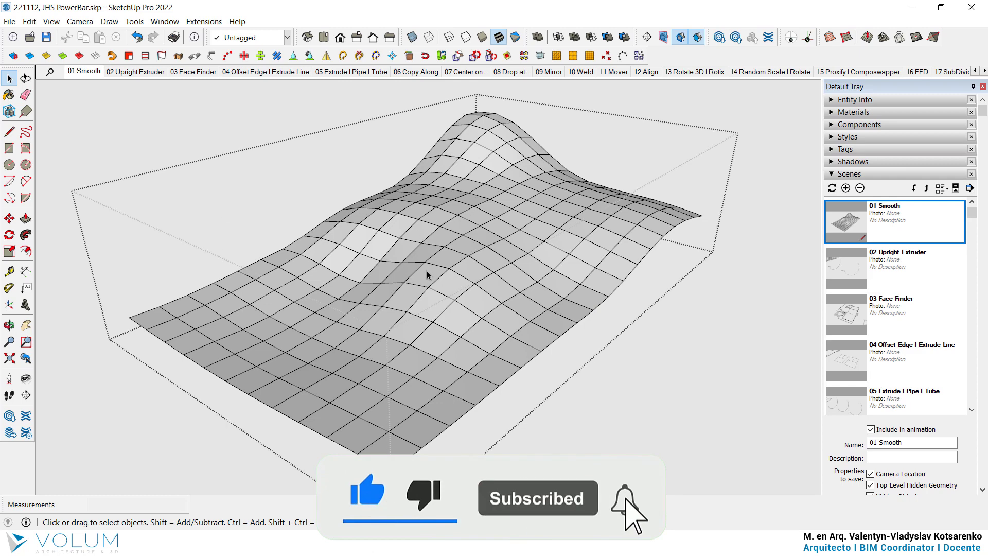
pyautogui.tripleClick(456, 232)
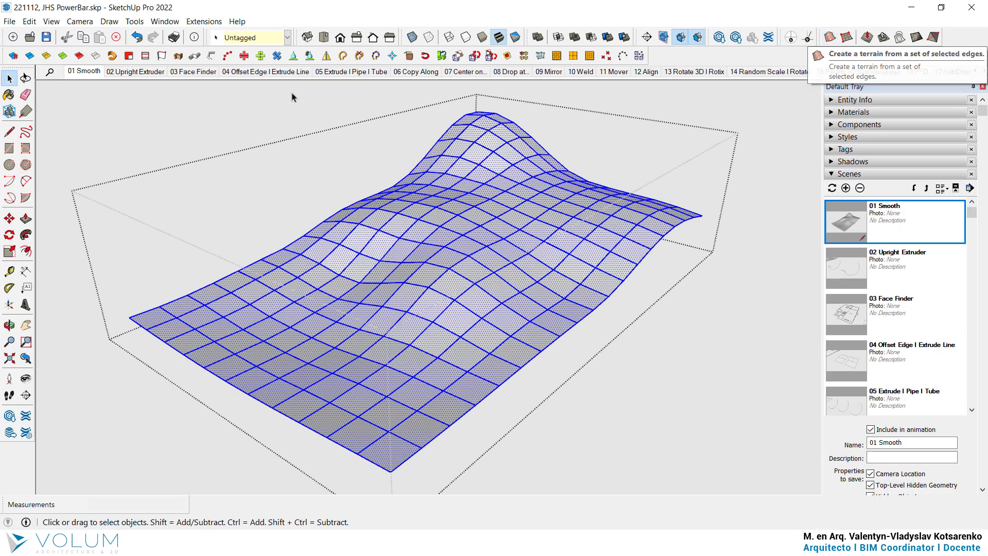
pyautogui.click(12, 54)
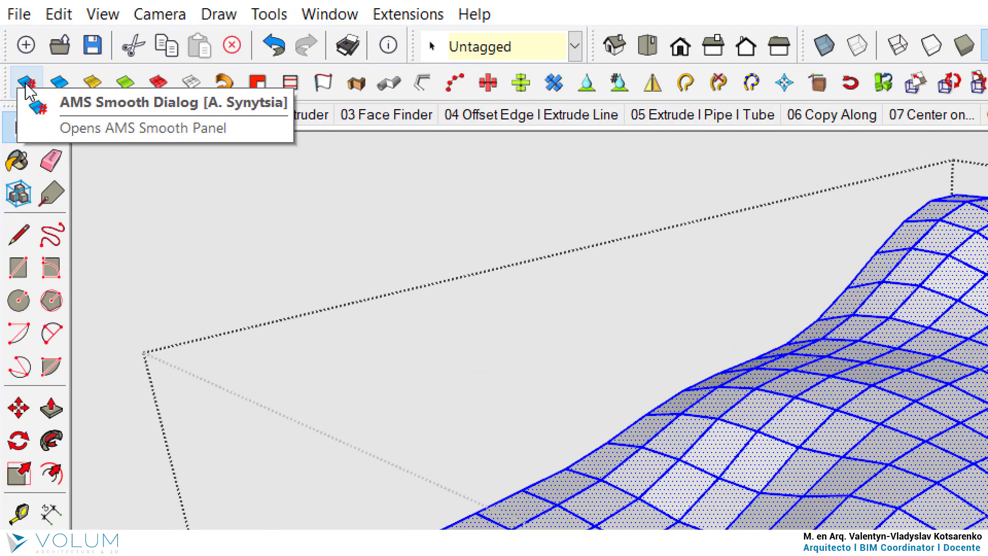
pyautogui.click(29, 87)
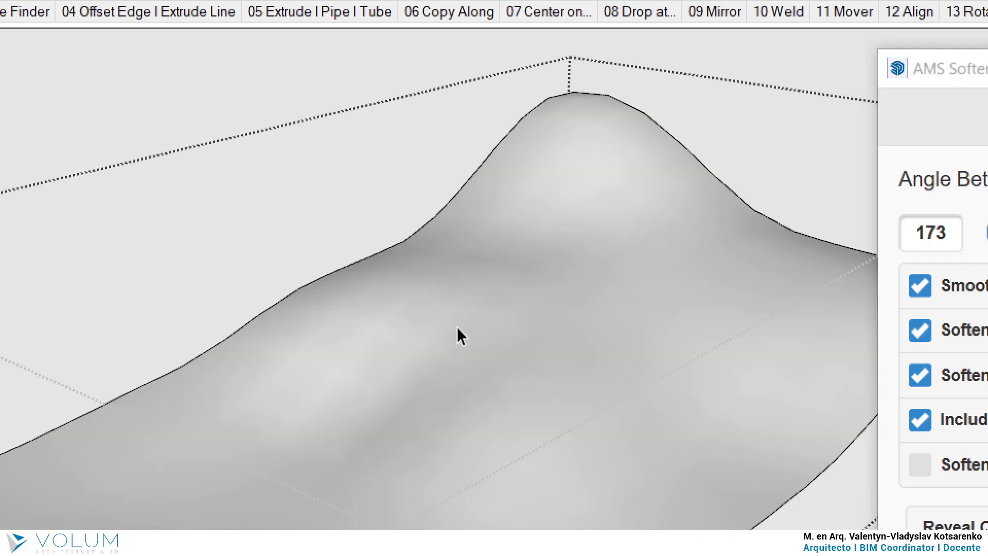
pyautogui.hotkey('ctrl', 'z')
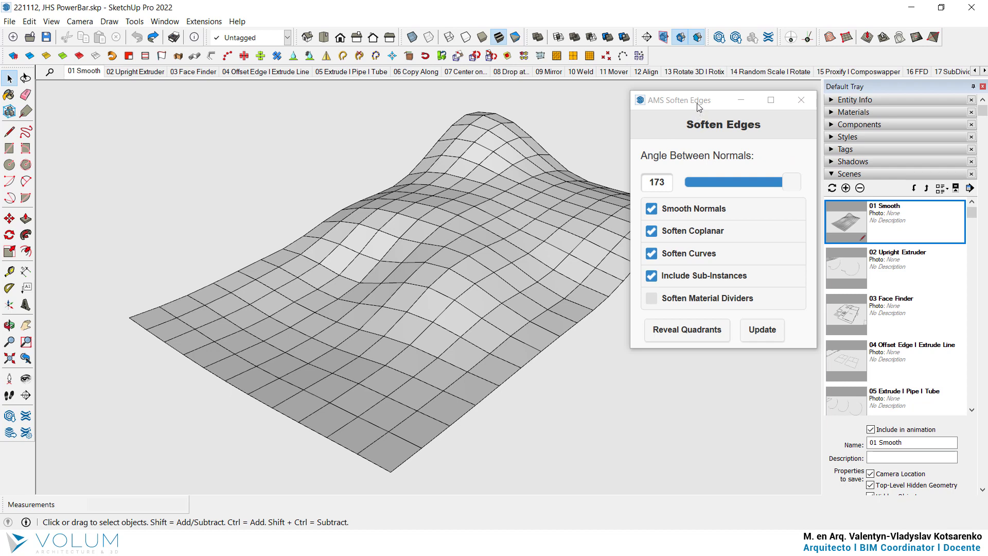
pyautogui.moveTo(702, 101); pyautogui.dragTo(543, 114)
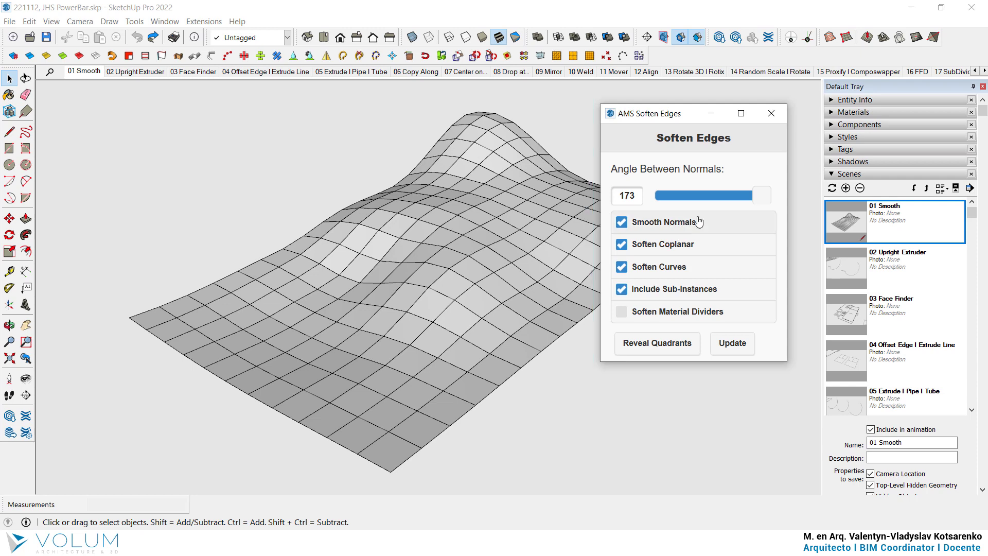
pyautogui.click(770, 115)
# Try AMS Smooth Run, UnSmooze and Smooth to Quadrants on the terrain group
pyautogui.click(441, 231)
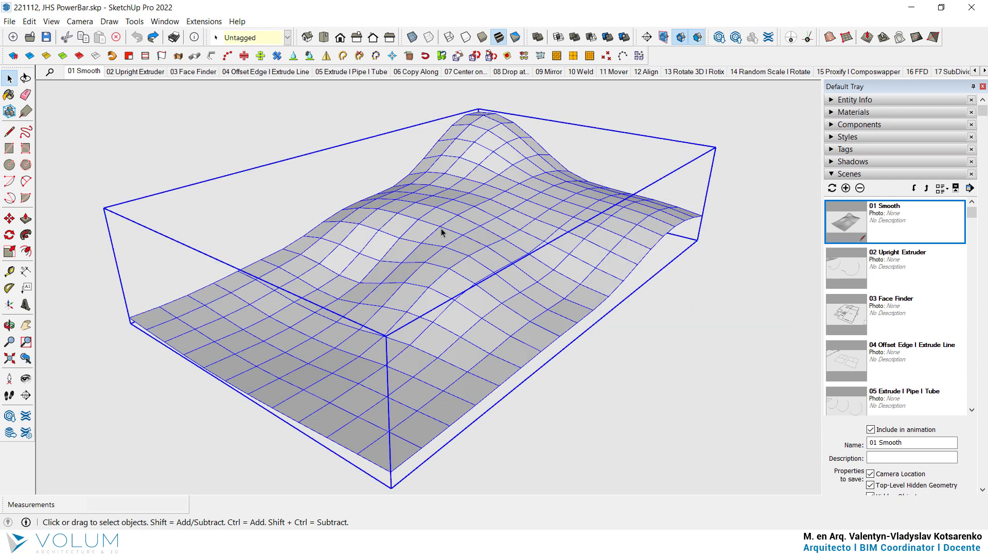
pyautogui.click(30, 56)
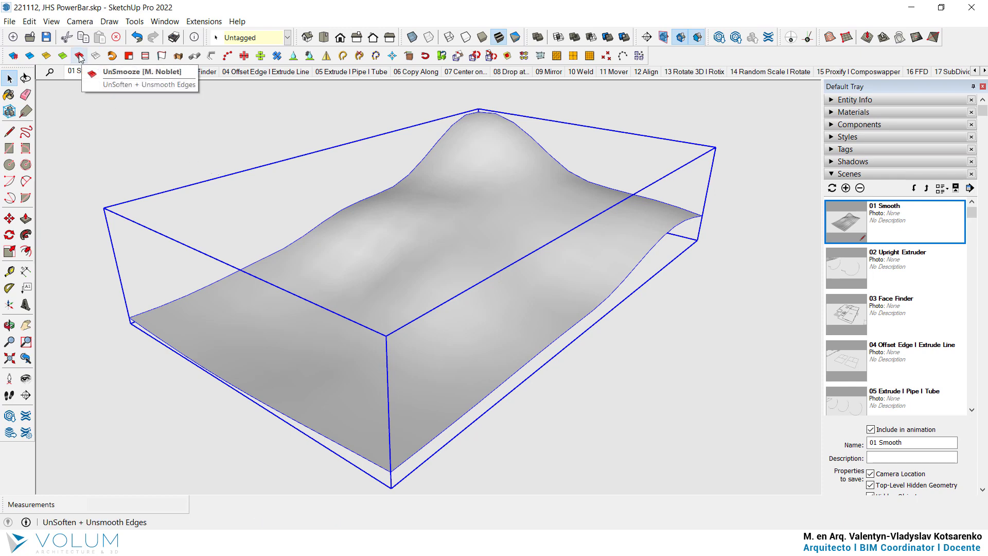
pyautogui.click(80, 56)
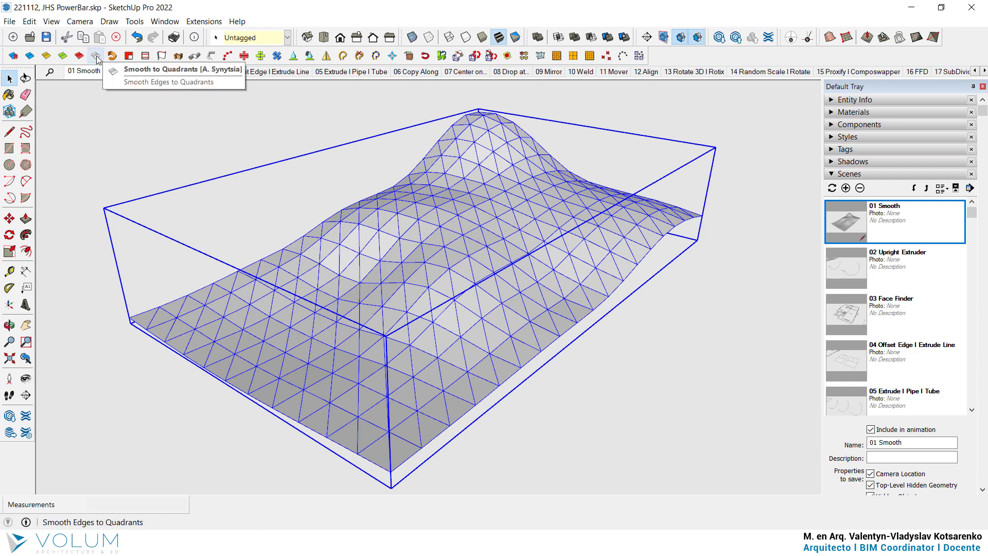
pyautogui.click(97, 58)
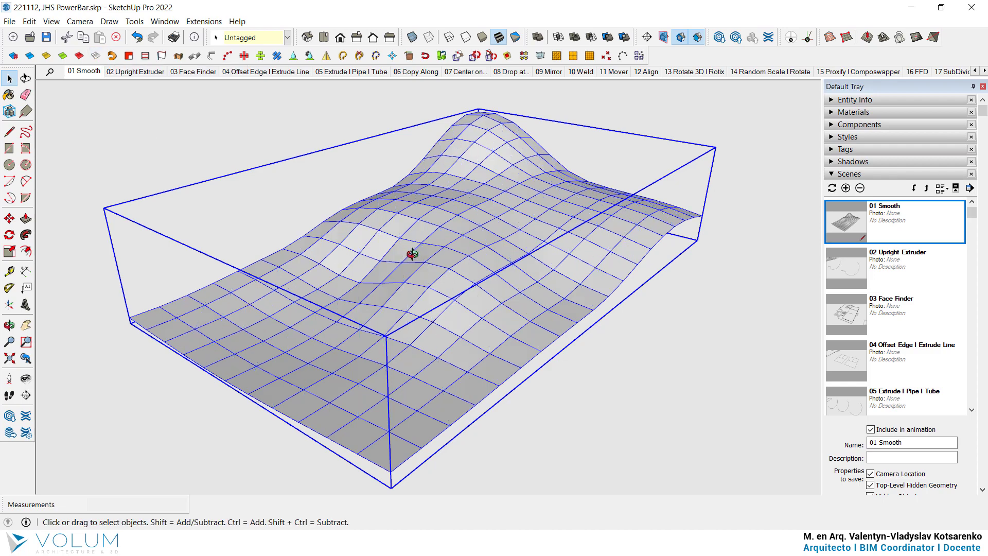
pyautogui.moveTo(408, 255)
pyautogui.mouseDown(button='middle')
pyautogui.moveTo(534, 307)
pyautogui.moveTo(403, 172)
pyautogui.mouseUp(button='middle')
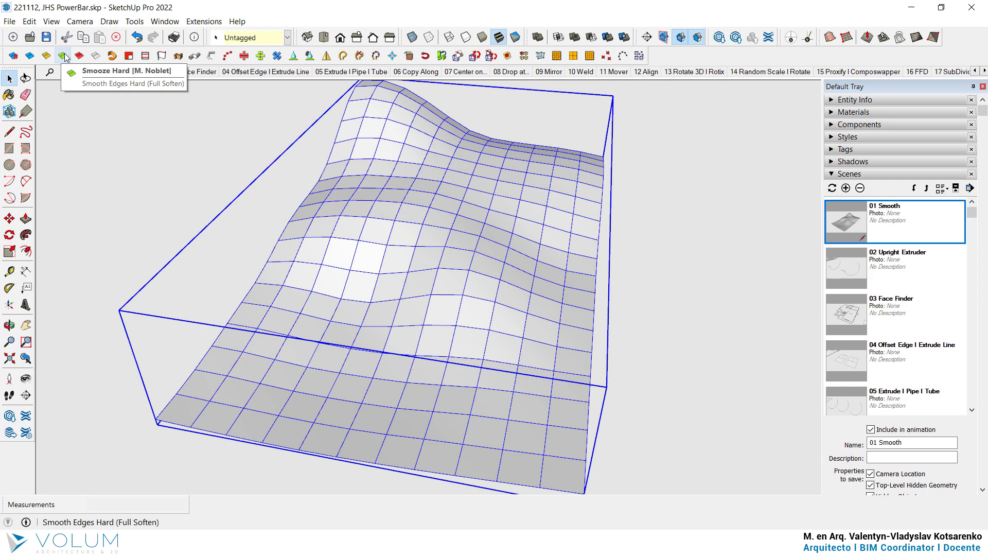
# Try Smooze Hard, undo it, and apply Smooze Lite to the terrain instead
pyautogui.click(63, 57)
pyautogui.moveTo(512, 222); pyautogui.dragTo(475, 168, button='middle')
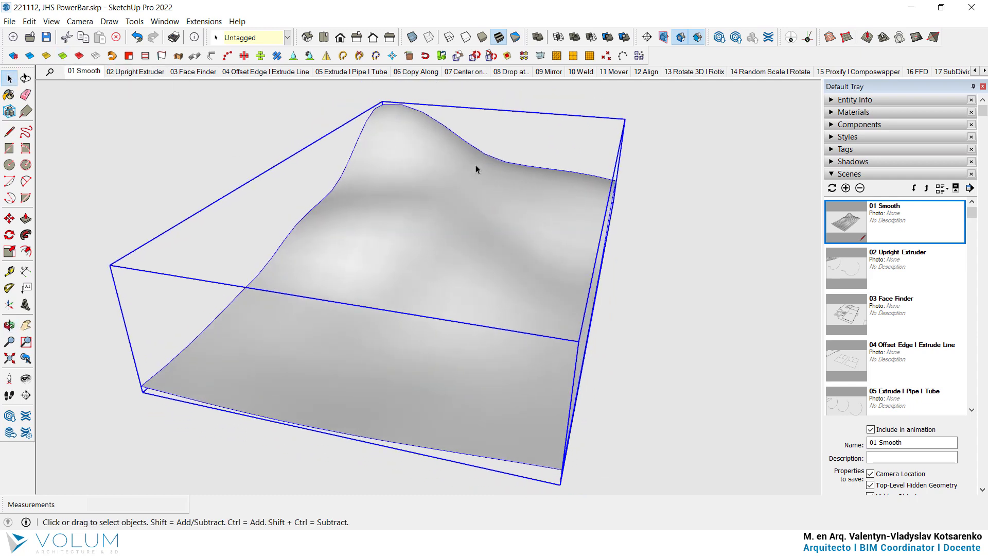
pyautogui.hotkey('ctrl', 'z')
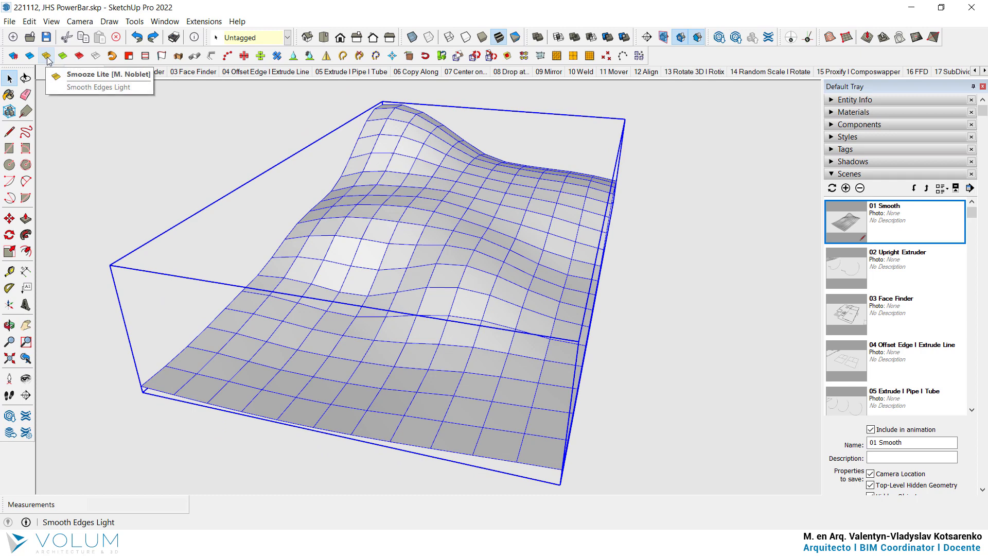
pyautogui.click(47, 56)
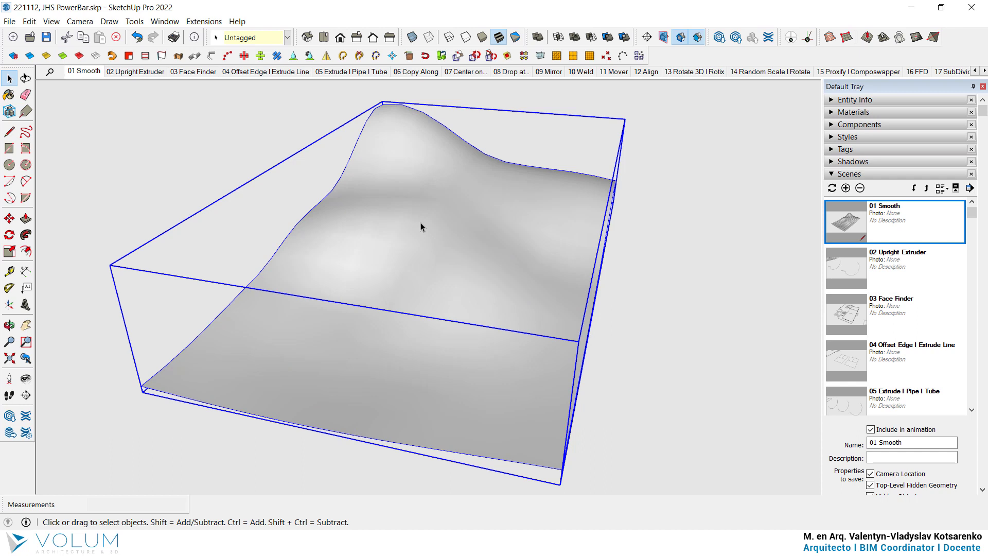
# In scene 02, sweep the notched profile along the first curve with Follow Me
pyautogui.press('pagedown')
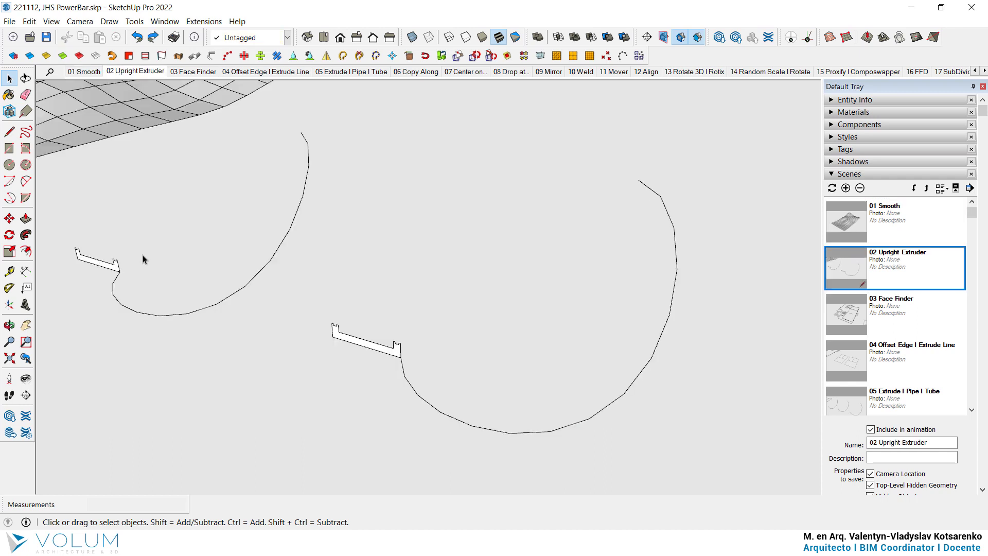
pyautogui.moveTo(69, 276); pyautogui.dragTo(342, 384, button='middle')
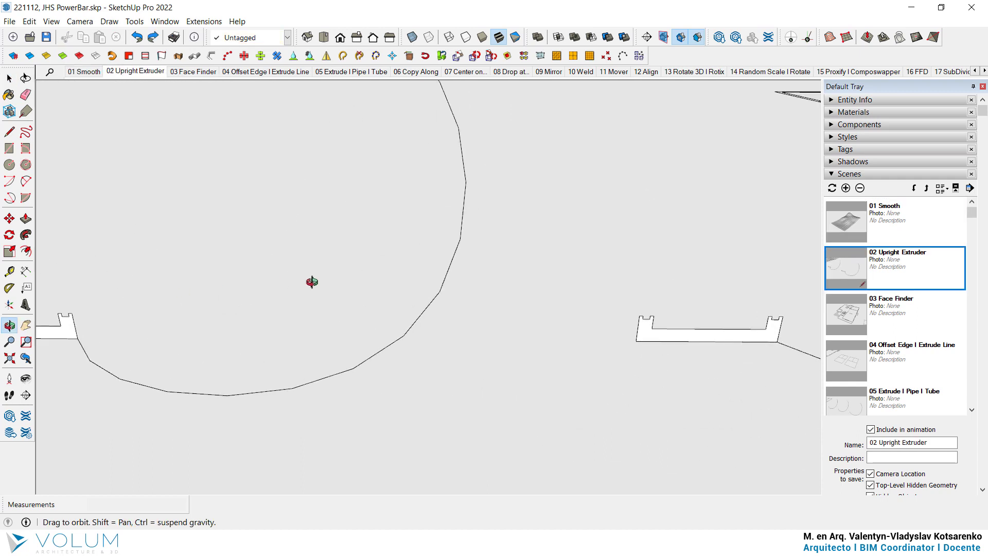
pyautogui.click(325, 429)
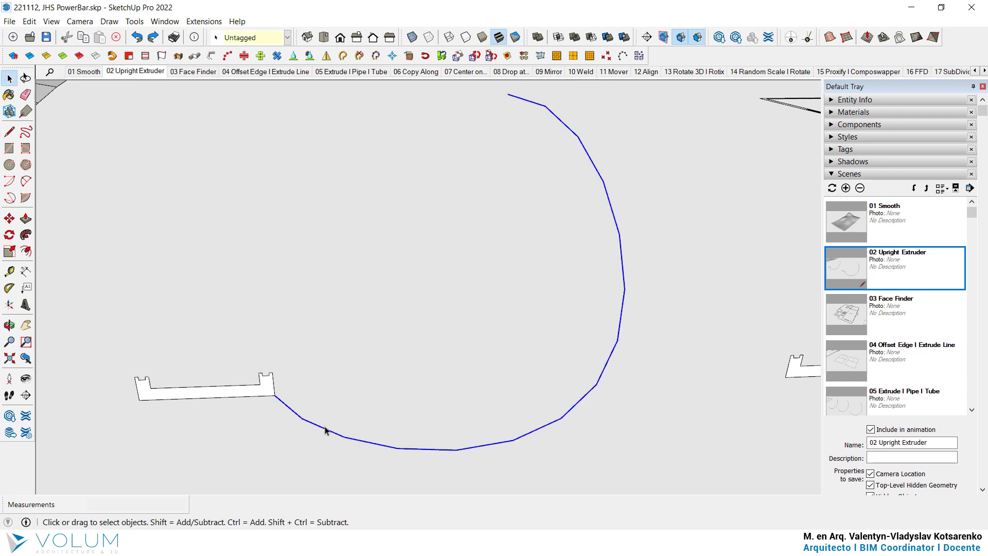
pyautogui.click(25, 235)
pyautogui.click(233, 396)
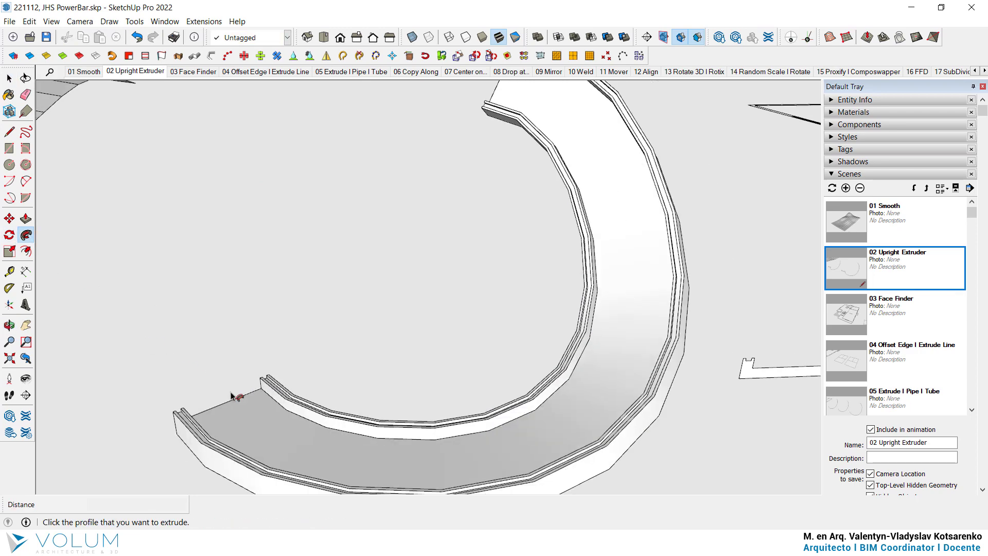
pyautogui.scroll(-3, 225, 407)
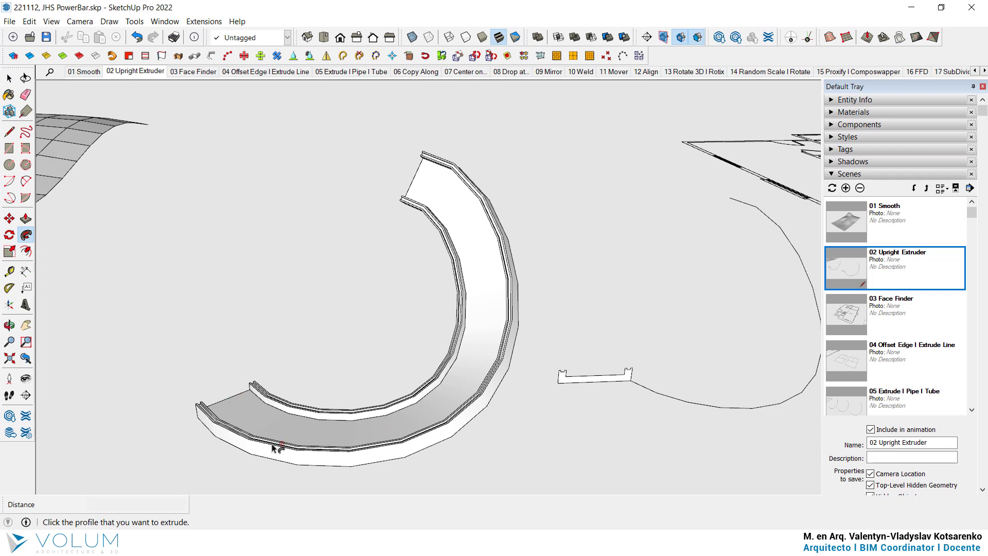
pyautogui.moveTo(622, 287)
pyautogui.mouseDown(button='middle')
pyautogui.moveTo(521, 267)
pyautogui.moveTo(549, 280)
pyautogui.mouseUp(button='middle')
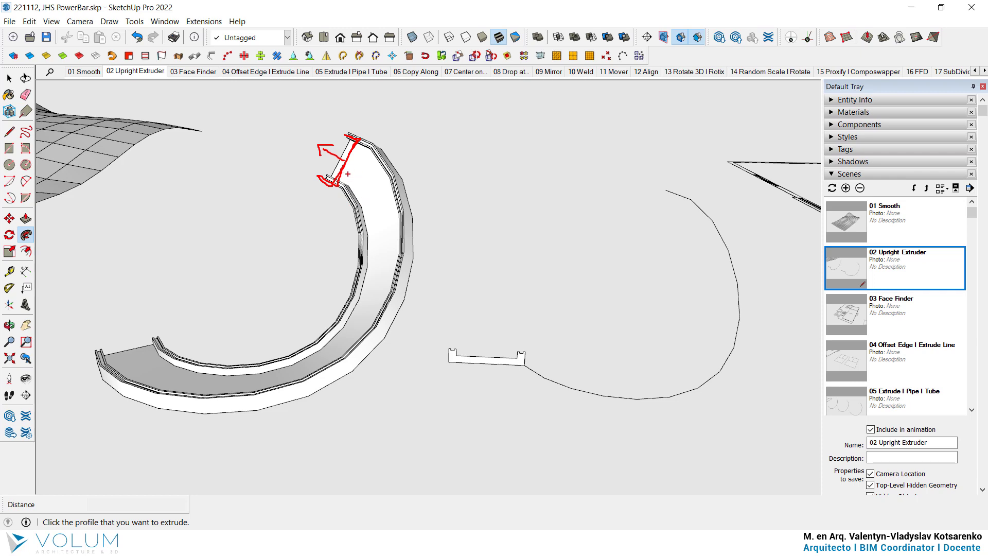
# Extrude the notched profile along the second curve with Upright Extruder
pyautogui.moveTo(347, 171); pyautogui.dragTo(133, 242, button='middle')
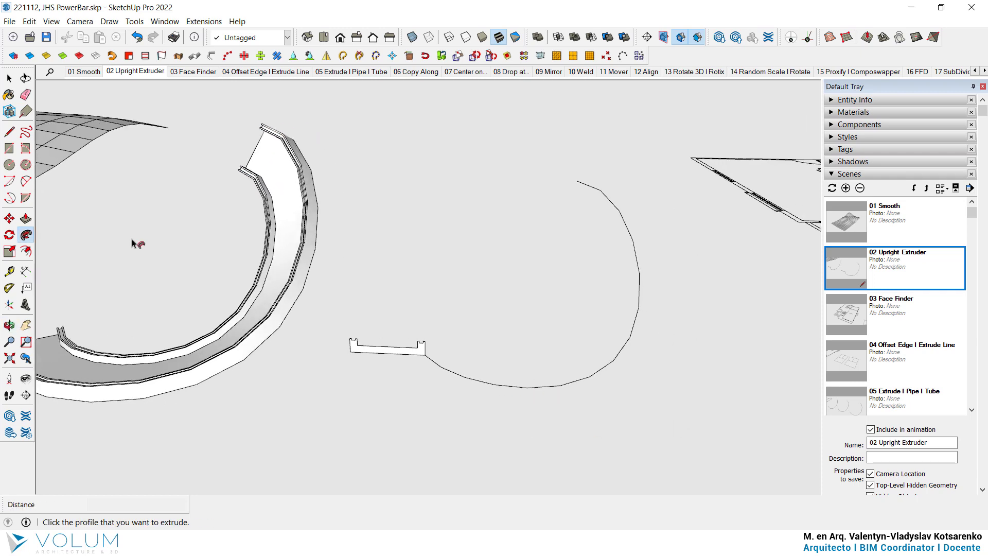
pyautogui.press('space')
pyautogui.click(466, 378)
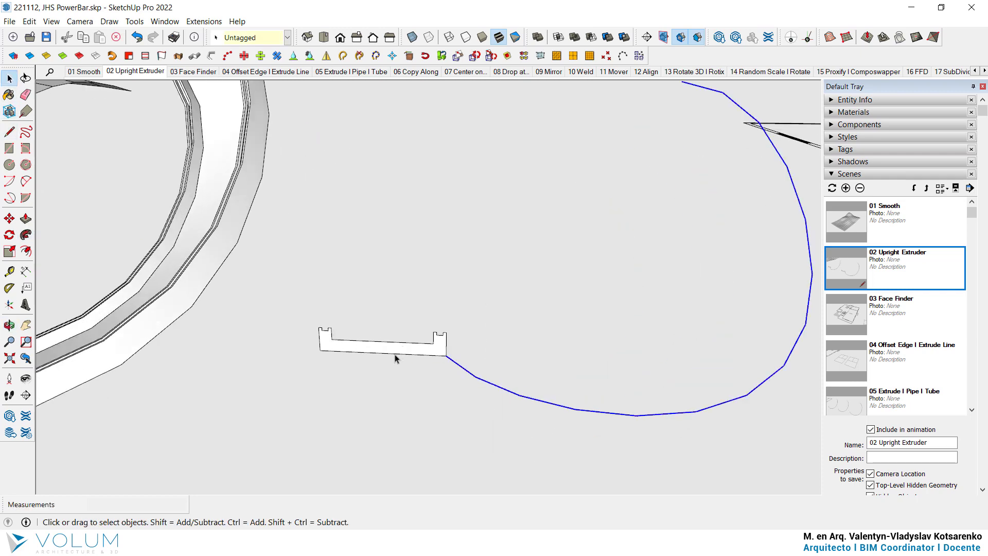
pyautogui.scroll(3, 404, 352)
pyautogui.keyDown('ctrl'); pyautogui.click(407, 353); pyautogui.keyUp('ctrl')
pyautogui.scroll(-2, 406, 352)
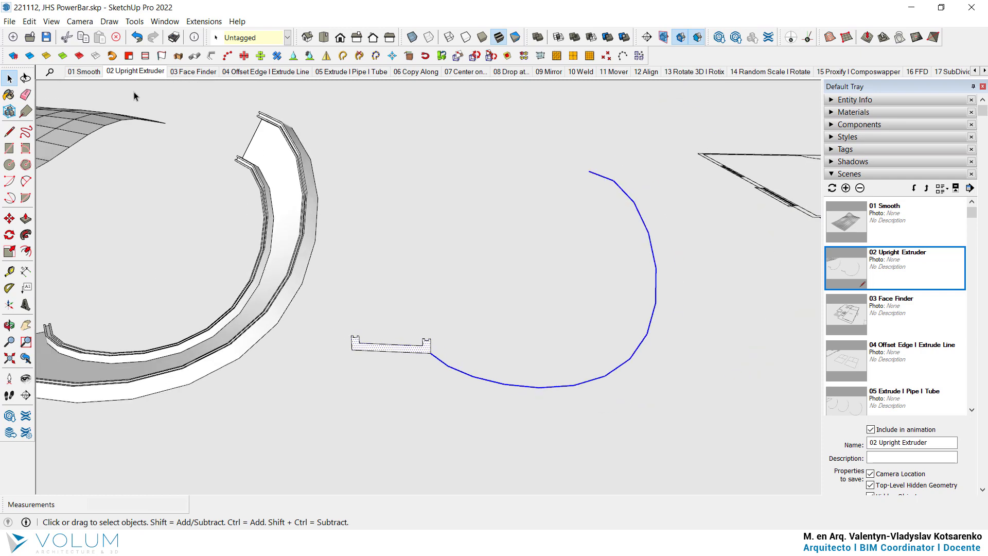
pyautogui.click(112, 56)
pyautogui.moveTo(375, 377); pyautogui.dragTo(496, 346, button='middle')
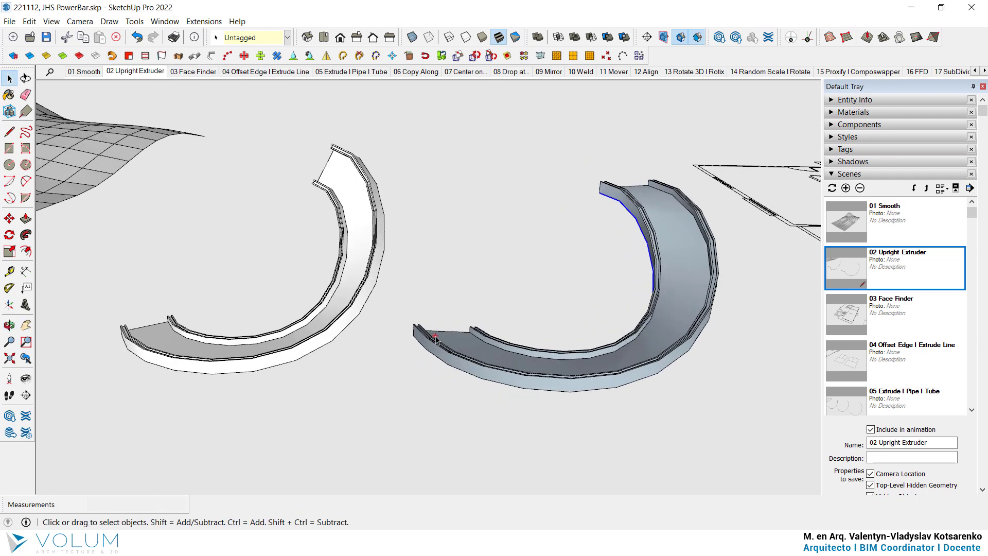
pyautogui.moveTo(413, 334)
pyautogui.mouseDown()
pyautogui.moveTo(521, 340)
pyautogui.moveTo(393, 335)
pyautogui.mouseUp()
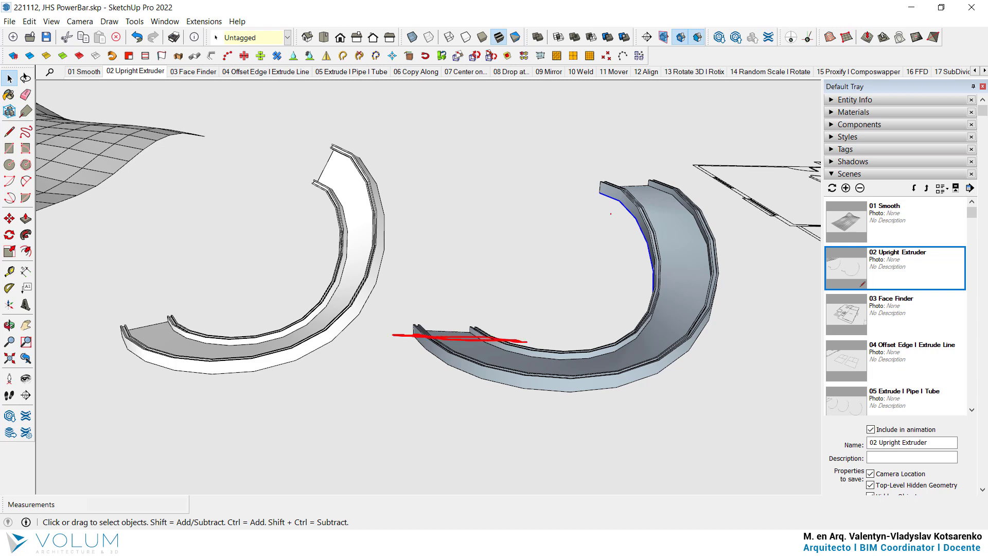
pyautogui.moveTo(625, 183); pyautogui.dragTo(747, 182)
pyautogui.moveTo(747, 182); pyautogui.dragTo(585, 180)
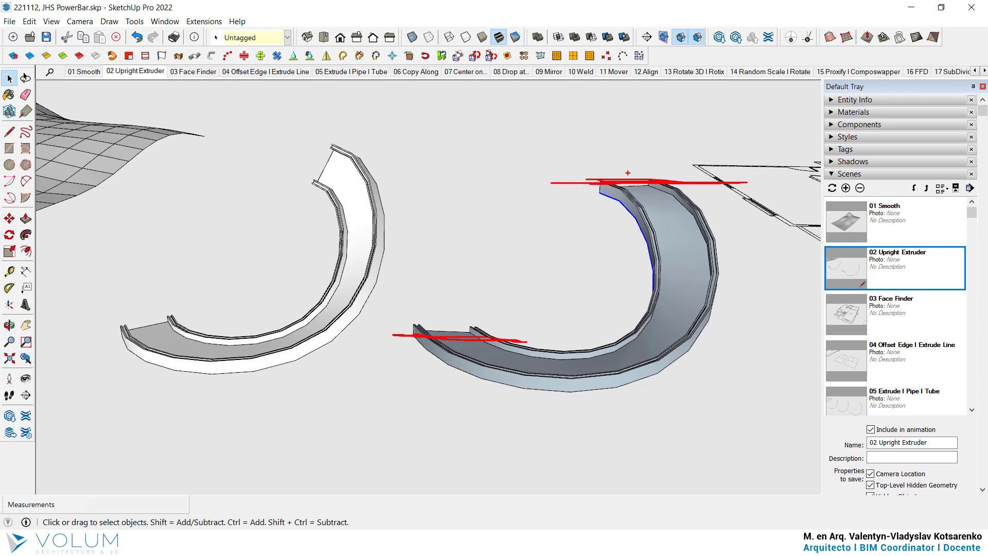
# In the 03 Face Finder scene, explode the floor-plan group into loose edges
pyautogui.press('pagedown')
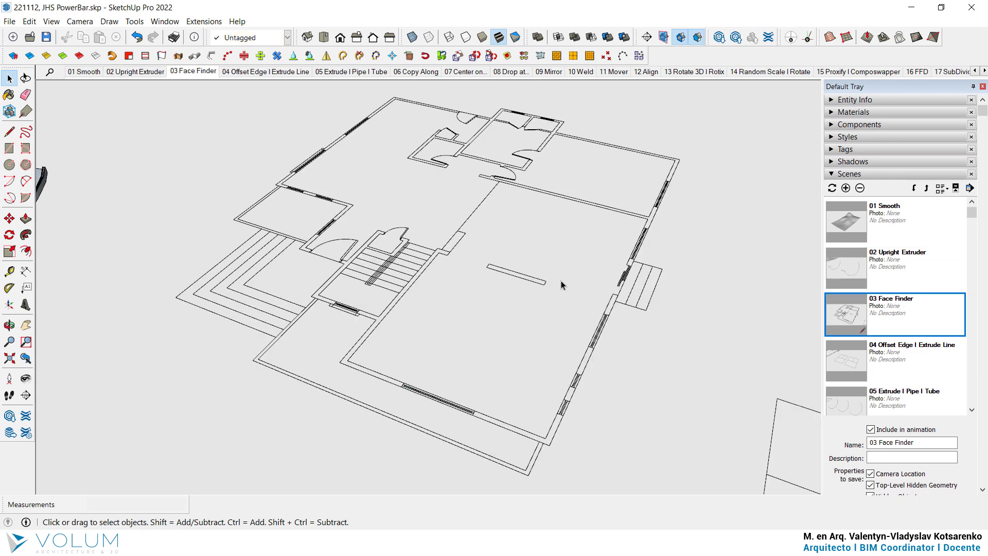
pyautogui.click(531, 282)
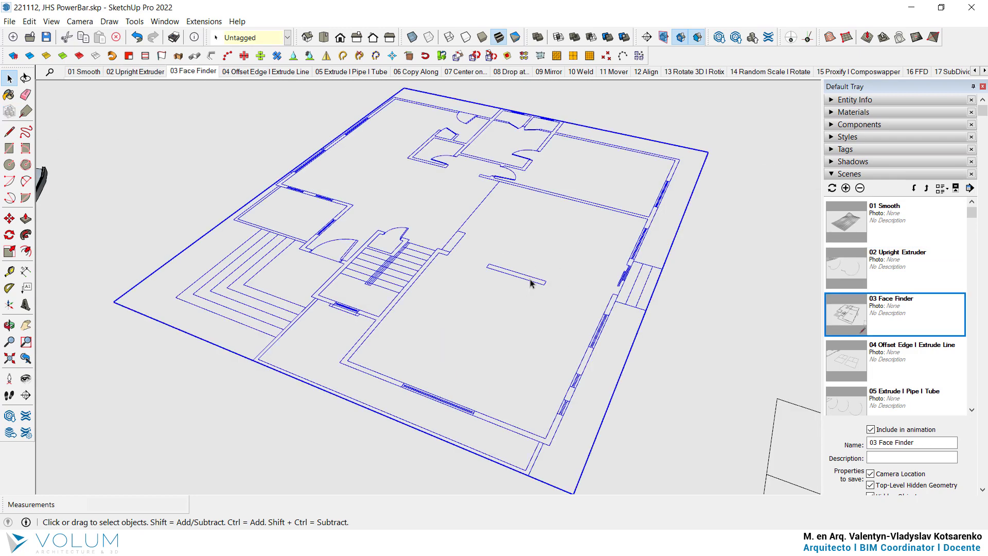
pyautogui.doubleClick(520, 279)
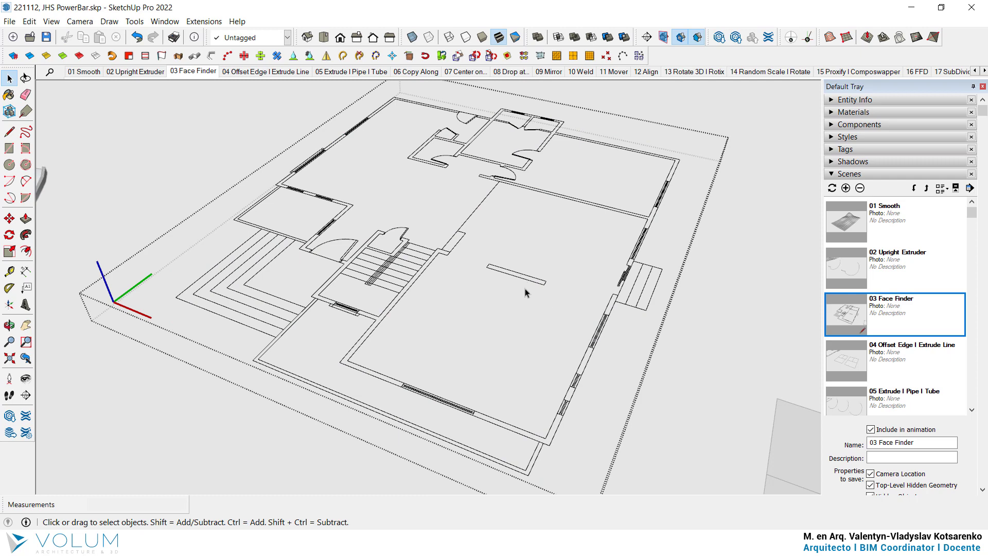
pyautogui.hotkey('ctrl', 'a')
pyautogui.scroll(3, 340, 250)
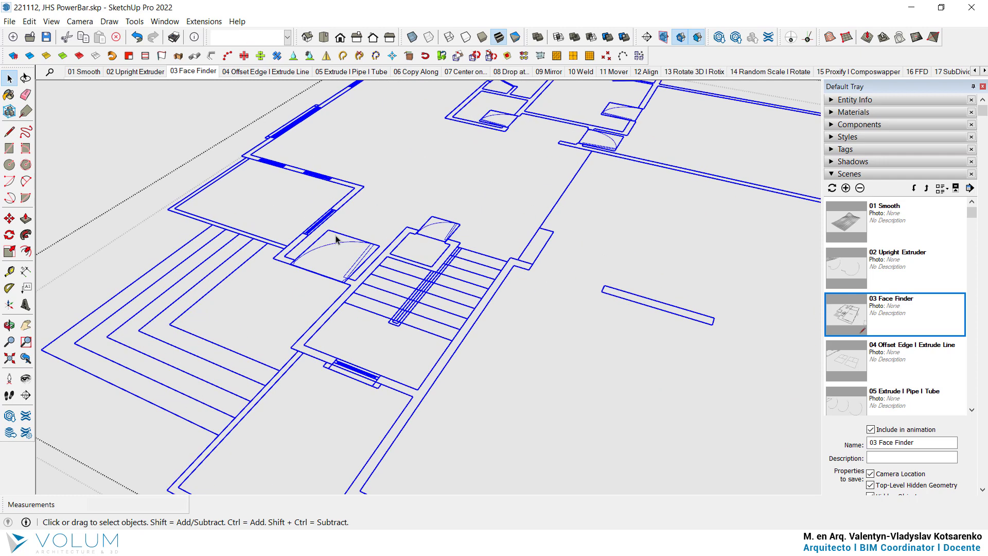
pyautogui.scroll(2, 340, 250)
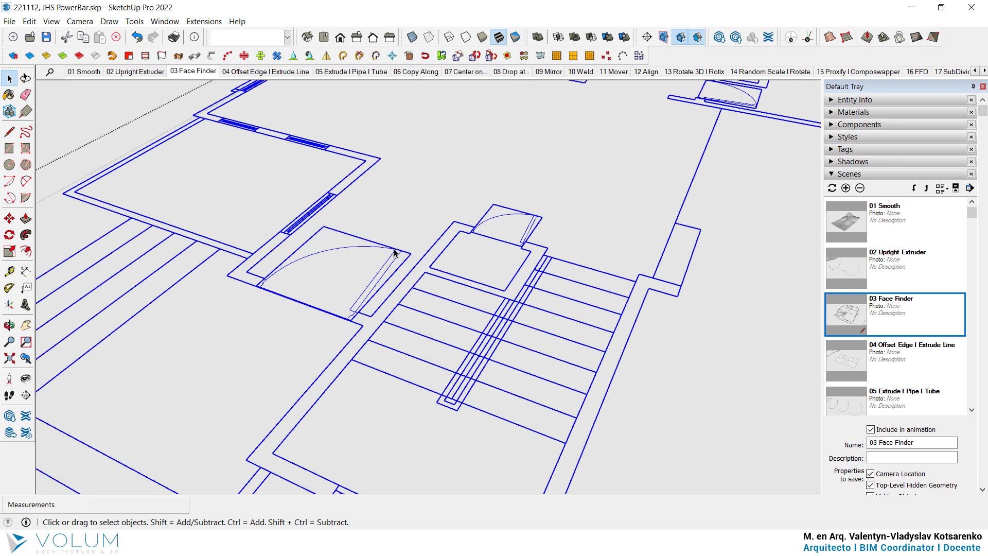
pyautogui.scroll(-5, 394, 252)
pyautogui.rightClick(394, 250)
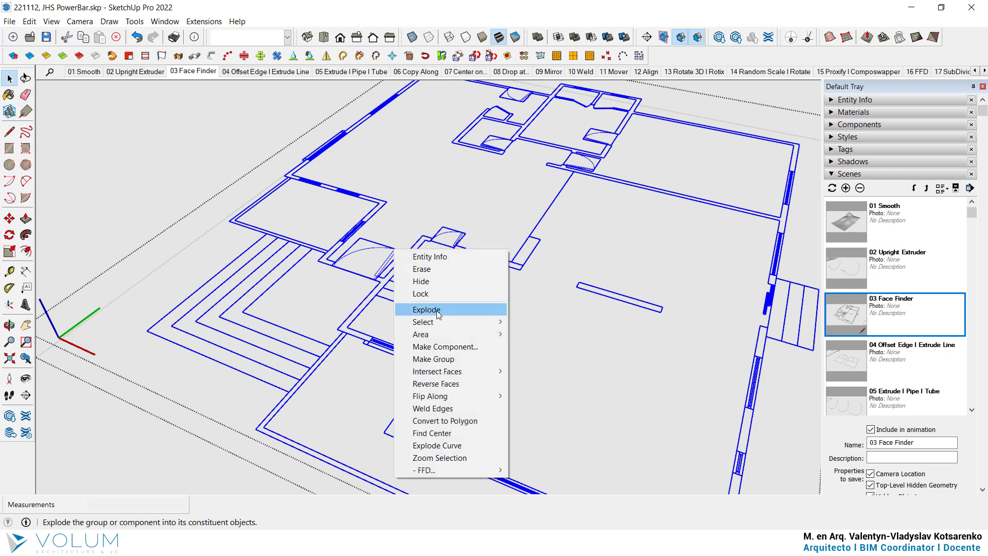
pyautogui.click(438, 310)
# Select all plan edges and fill the enclosed loops with faces using JHS Face Finder
pyautogui.hotkey('ctrl', 'a')
pyautogui.rightClick(388, 263)
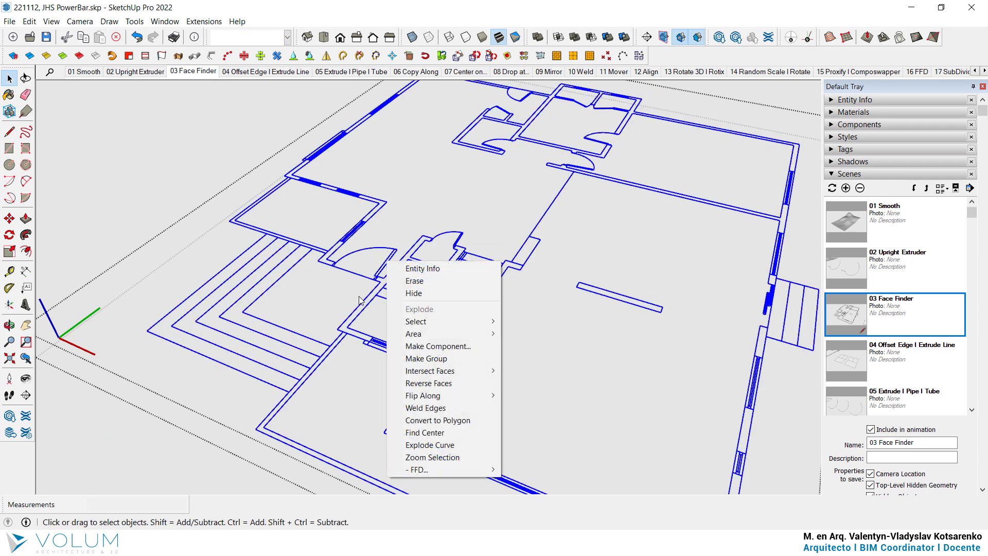
pyautogui.click(451, 179)
pyautogui.scroll(-5, 357, 300)
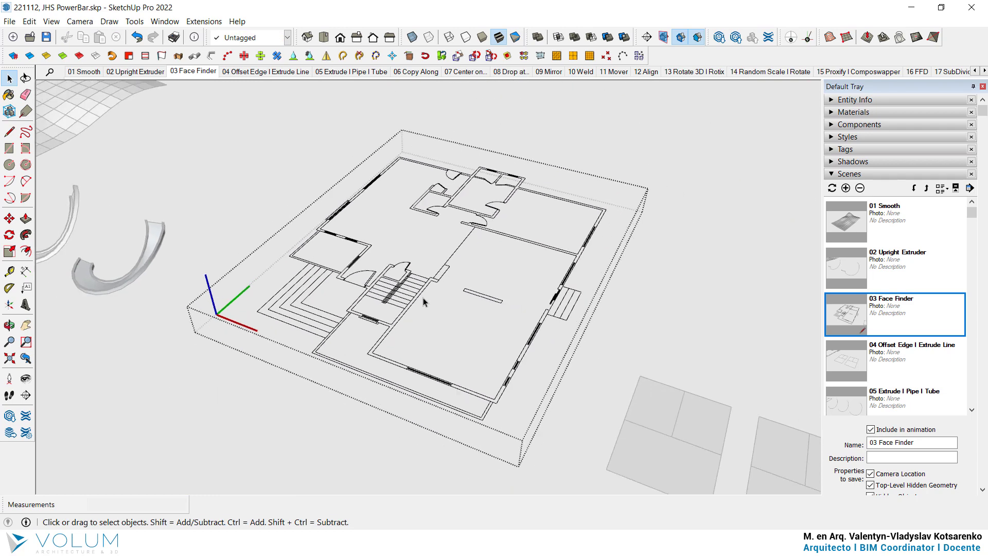
pyautogui.moveTo(410, 332)
pyautogui.mouseDown(button='middle')
pyautogui.moveTo(412, 311)
pyautogui.moveTo(505, 308)
pyautogui.moveTo(623, 466)
pyautogui.mouseUp(button='middle')
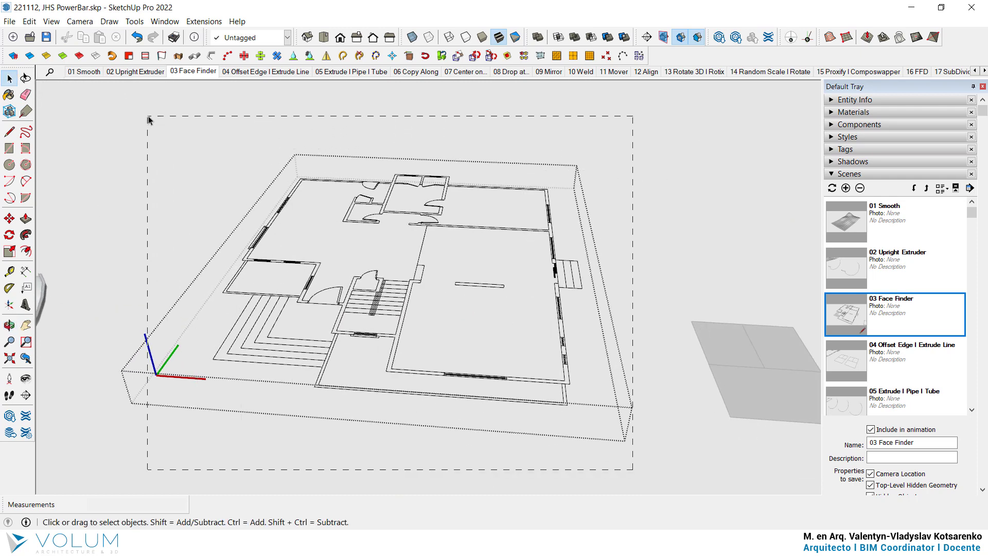
pyautogui.moveTo(632, 469); pyautogui.dragTo(148, 119)
pyautogui.scroll(1, 463, 266)
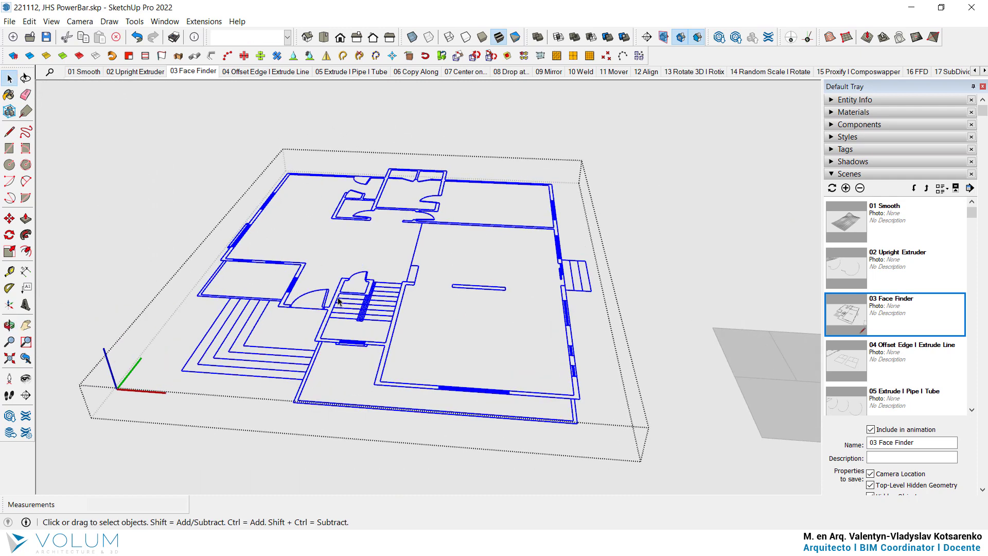
pyautogui.click(129, 56)
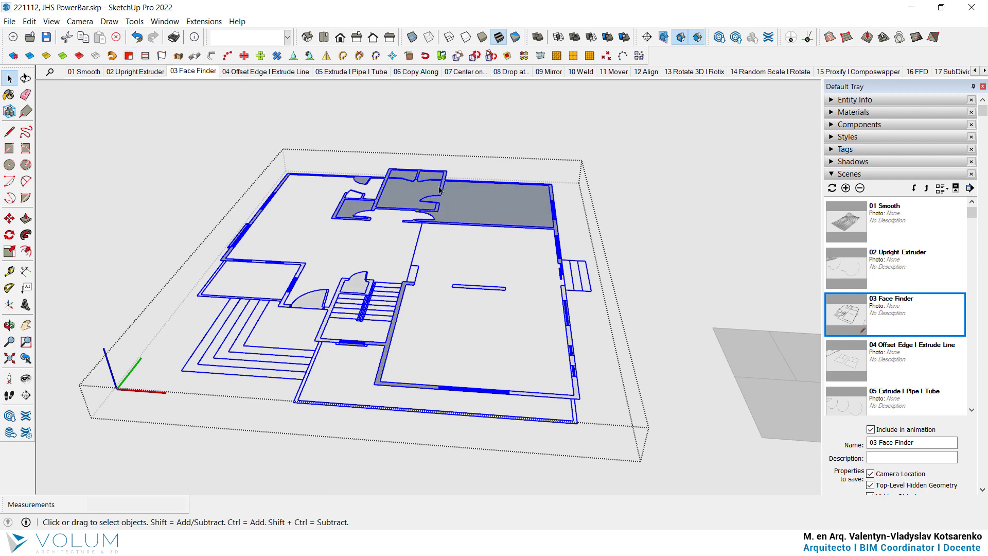
pyautogui.scroll(3, 610, 247)
pyautogui.moveTo(610, 247)
pyautogui.mouseDown(button='middle')
pyautogui.moveTo(516, 435)
pyautogui.moveTo(212, 323)
pyautogui.moveTo(386, 202)
pyautogui.moveTo(572, 251)
pyautogui.moveTo(536, 248)
pyautogui.moveTo(424, 326)
pyautogui.mouseUp(button='middle')
pyautogui.scroll(-5, 212, 323)
pyautogui.scroll(-3, 572, 246)
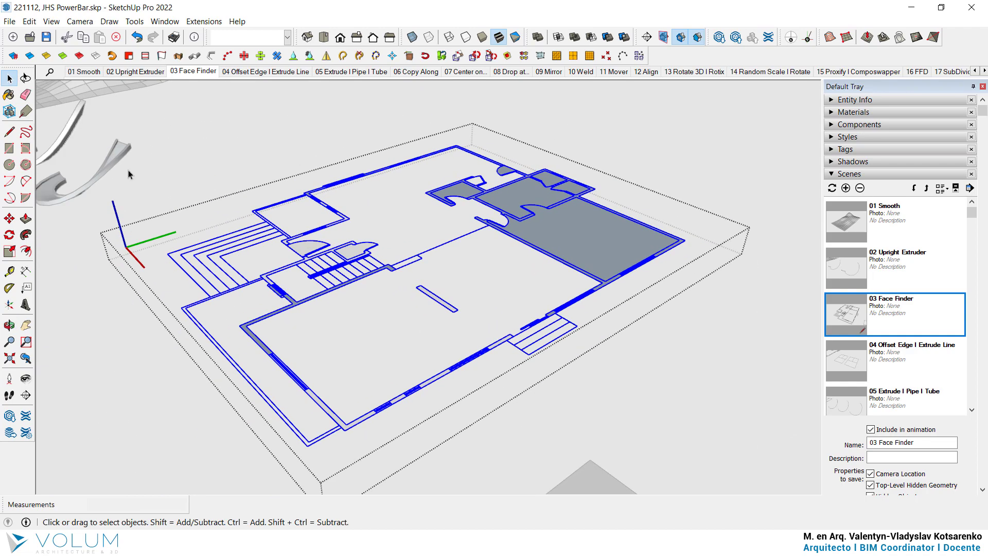
# Draw a rectangle across the plan's corners to add another face
pyautogui.click(9, 148)
pyautogui.scroll(2, 350, 474)
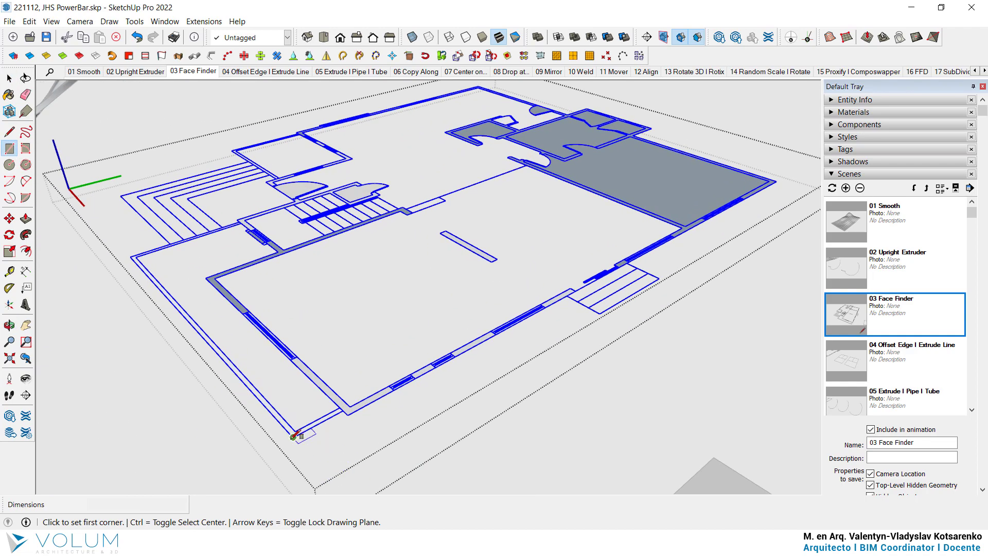
pyautogui.click(293, 436)
pyautogui.moveTo(293, 437); pyautogui.dragTo(456, 341, button='middle')
pyautogui.scroll(3, 457, 342)
pyautogui.scroll(3, 481, 202)
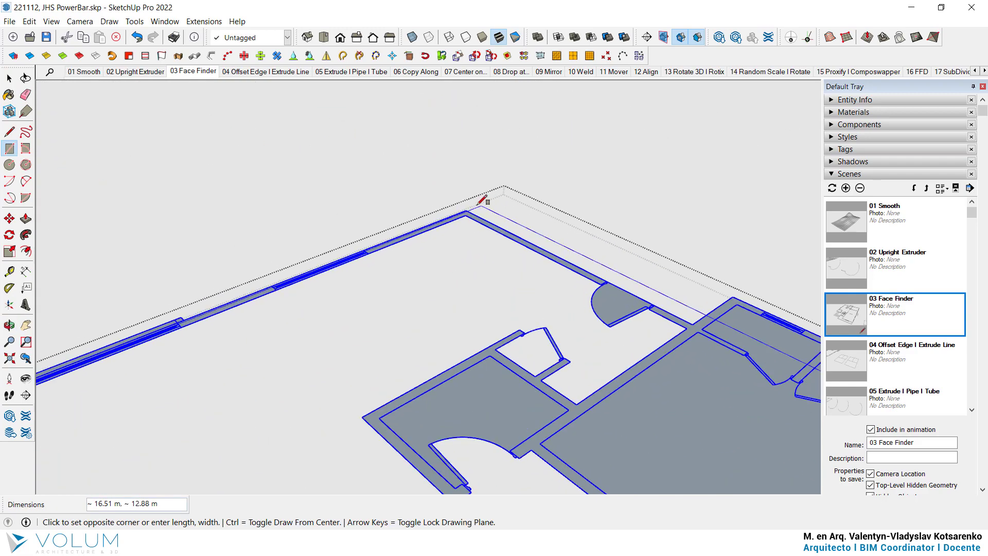
pyautogui.click(481, 200)
pyautogui.scroll(-5, 502, 260)
pyautogui.scroll(1, 540, 268)
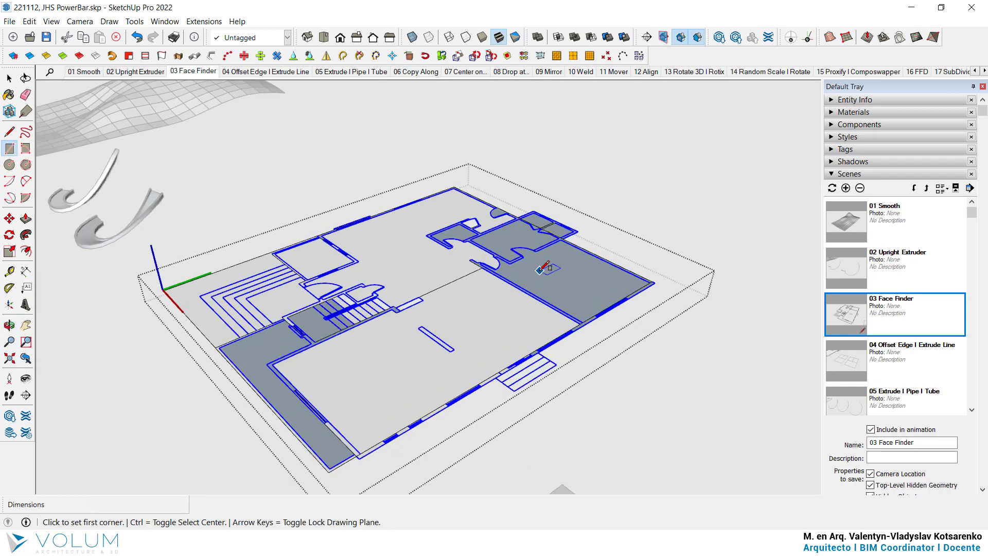
pyautogui.moveTo(540, 268)
pyautogui.mouseDown(button='middle')
pyautogui.moveTo(320, 326)
pyautogui.moveTo(487, 310)
pyautogui.moveTo(404, 304)
pyautogui.moveTo(493, 328)
pyautogui.mouseUp(button='middle')
pyautogui.scroll(2, 487, 310)
pyautogui.click(9, 78)
pyautogui.scroll(-2, 532, 304)
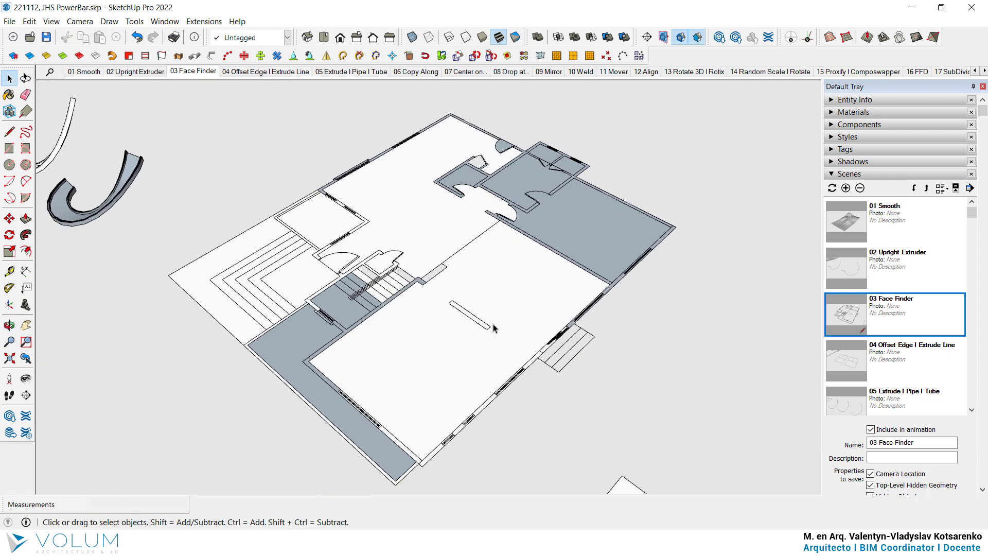
# Push/Pull the first thin wall strip up to 3.00 m
pyautogui.doubleClick(495, 290)
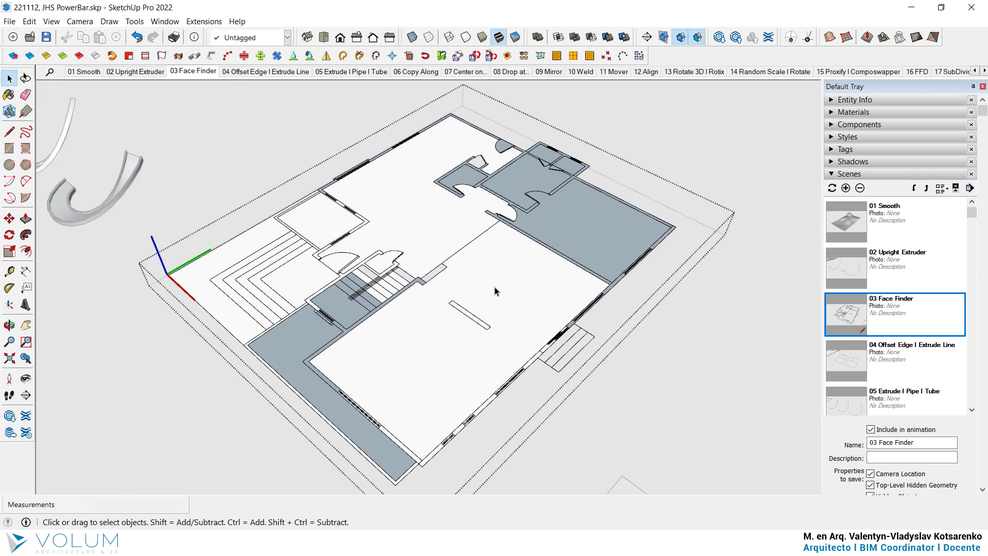
pyautogui.click(26, 218)
pyautogui.scroll(3, 404, 450)
pyautogui.click(403, 448)
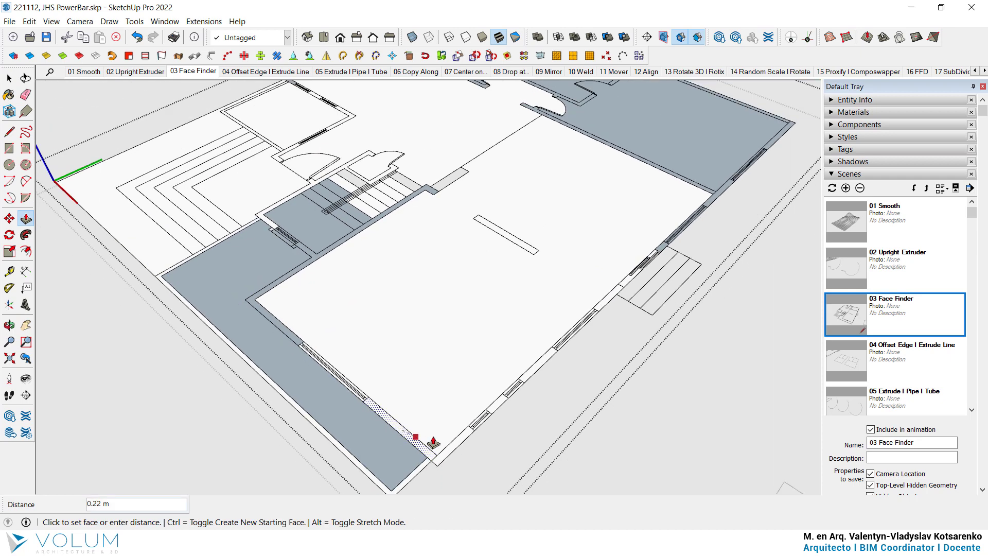
pyautogui.moveTo(433, 442); pyautogui.dragTo(465, 293, button='middle')
pyautogui.write('3')
pyautogui.press('Return')
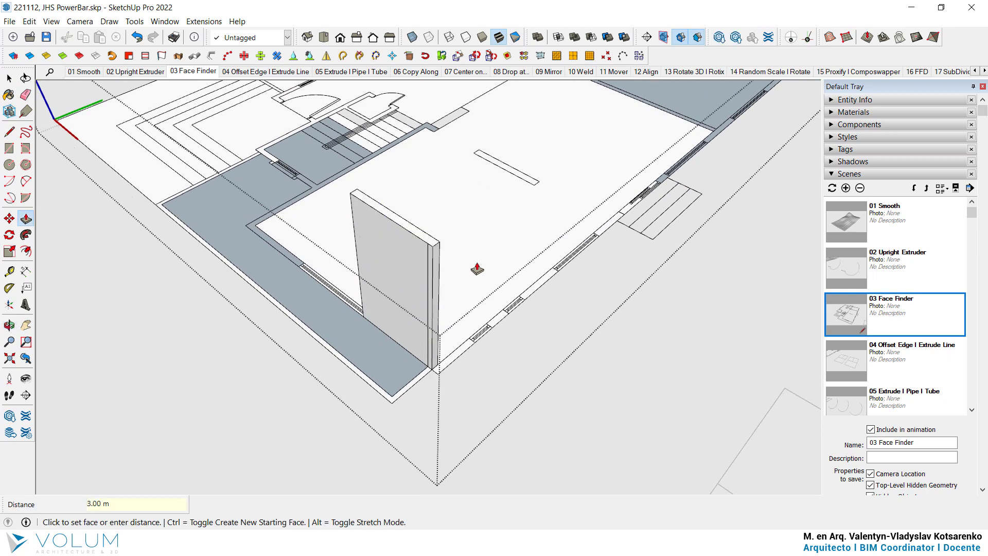
# Raise the short and left wall strips to the same 3.00 m height, leaving the room face flat
pyautogui.click(457, 346)
pyautogui.click(412, 251)
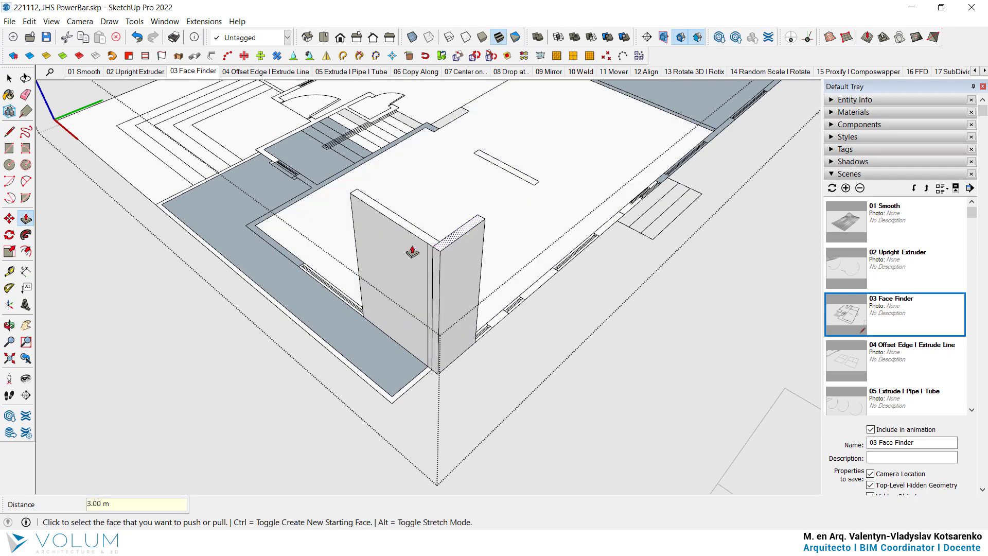
pyautogui.click(289, 259)
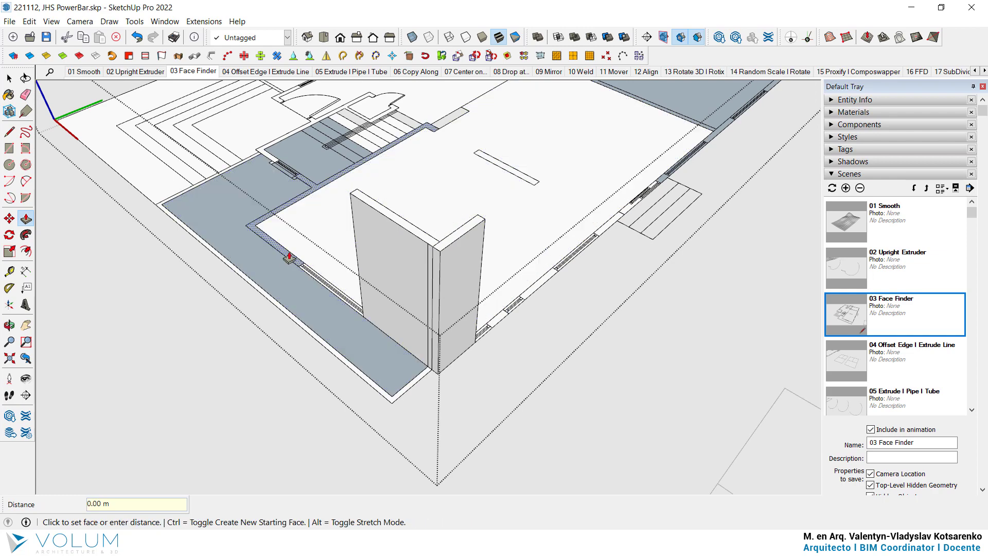
pyautogui.click(351, 195)
pyautogui.moveTo(351, 194); pyautogui.dragTo(400, 243, button='middle')
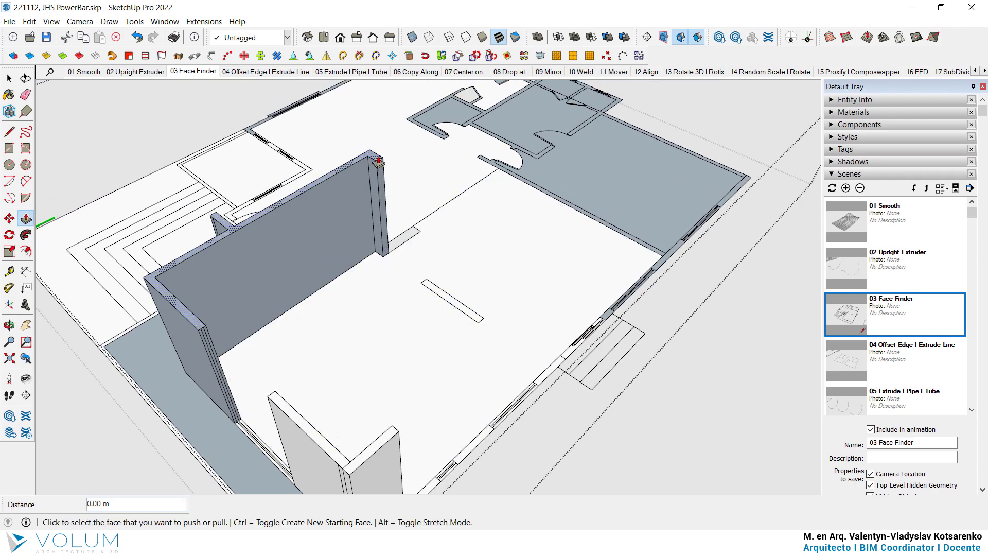
pyautogui.click(633, 198)
pyautogui.press('Escape')
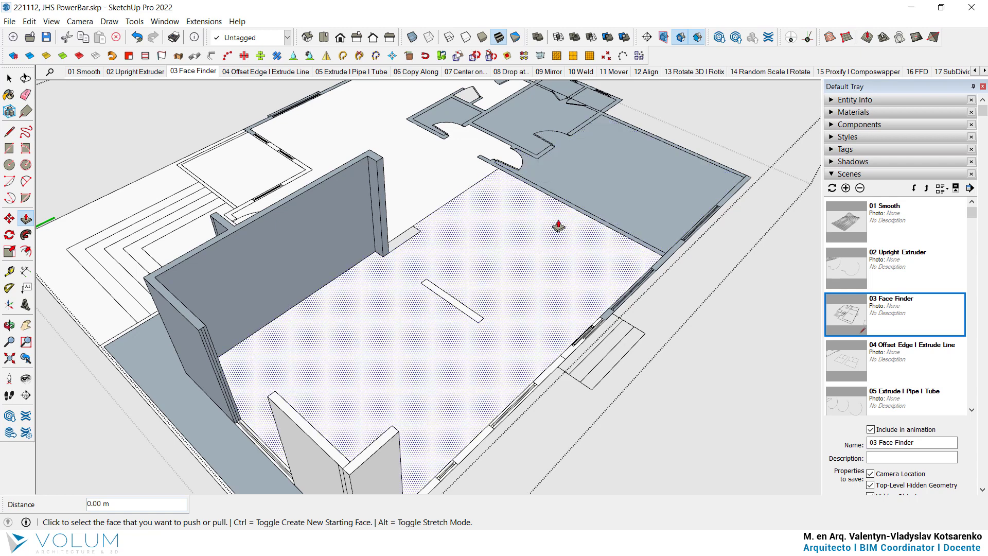
# Switch to the 04 Offset Edge | Extrude Line scene
pyautogui.press('pagedown')
pyautogui.press('space')
pyautogui.click(146, 58)
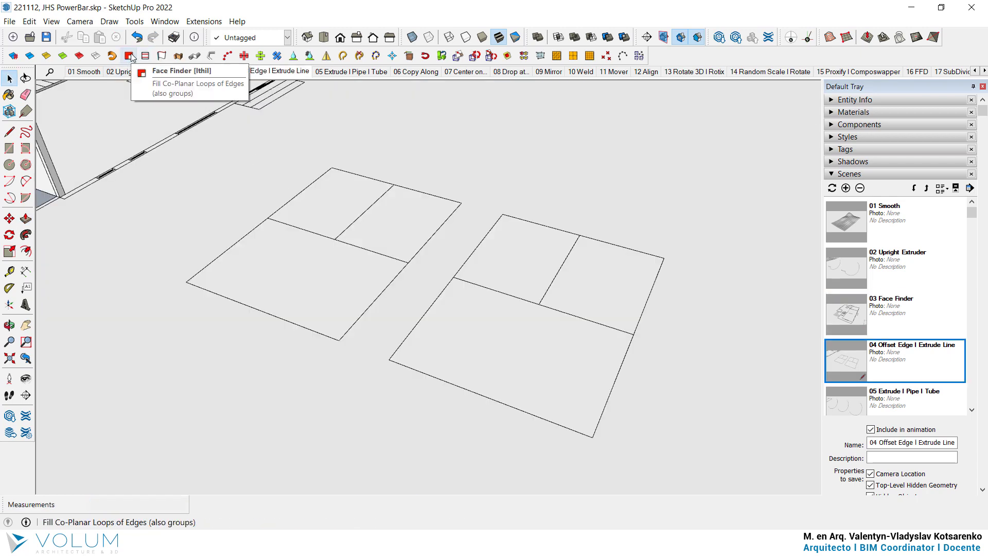
# Offset edges in the left rectangle into parallel copies about 0.74 m and 0.61 m apart
pyautogui.click(146, 57)
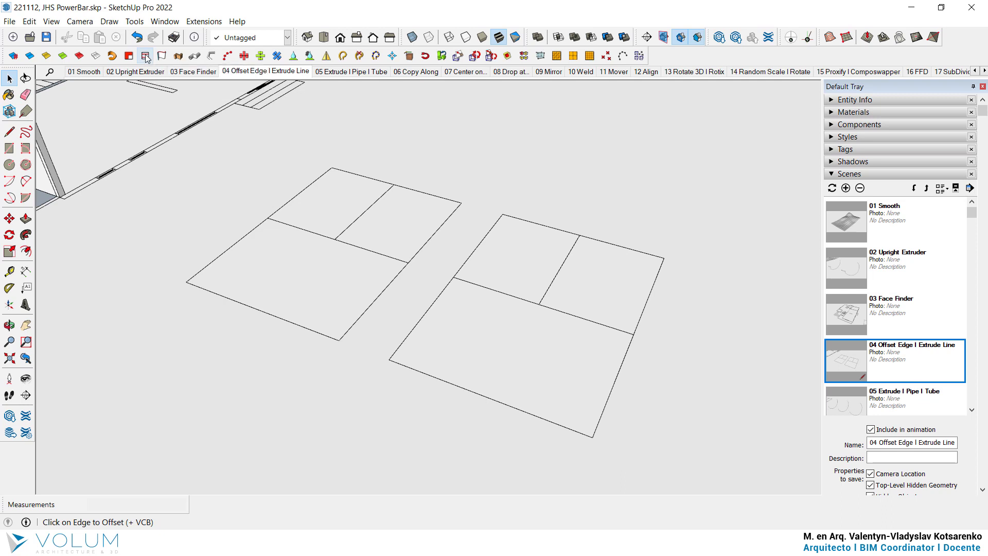
pyautogui.scroll(2, 331, 243)
pyautogui.scroll(2, 375, 269)
pyautogui.scroll(1, 381, 268)
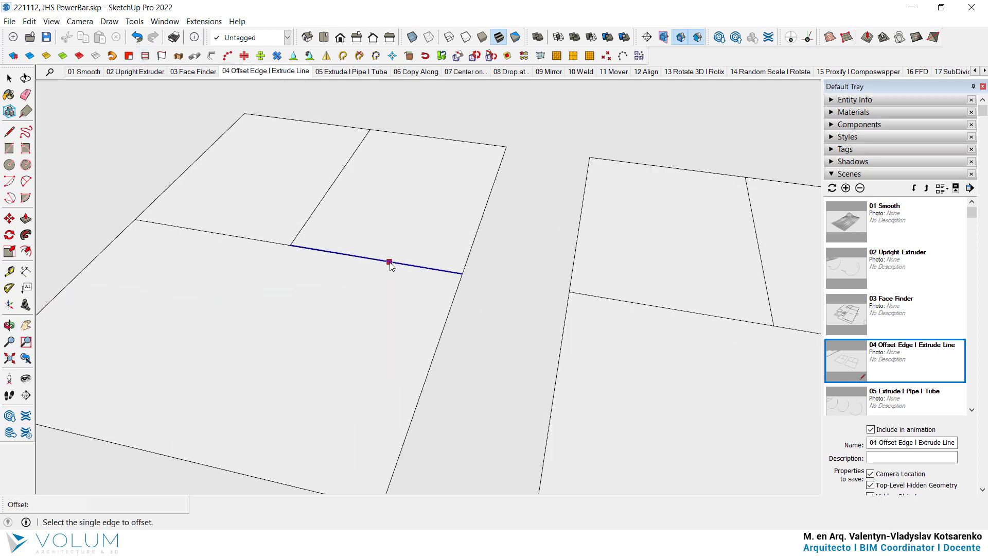
pyautogui.click(387, 263)
pyautogui.click(384, 316)
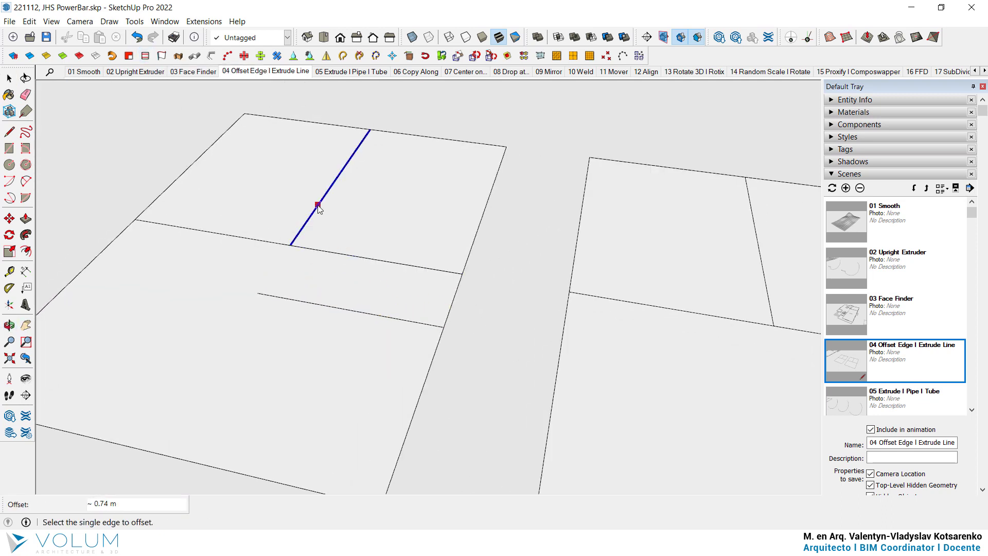
pyautogui.click(316, 206)
pyautogui.click(372, 212)
pyautogui.click(299, 212)
# Try an inward face offset, cancel it, and add a 0.73 m single-edge offset in the lower section
pyautogui.click(27, 252)
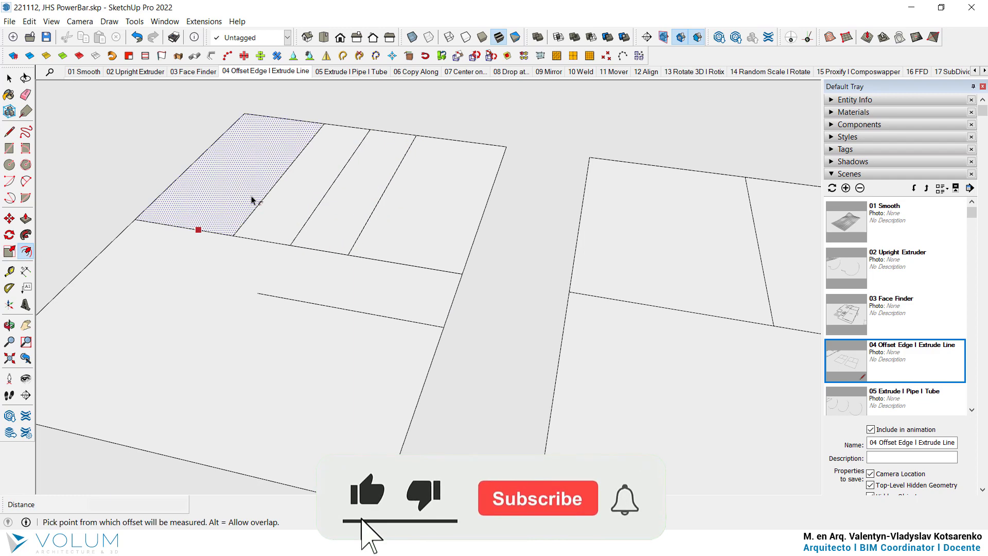
pyautogui.click(268, 191)
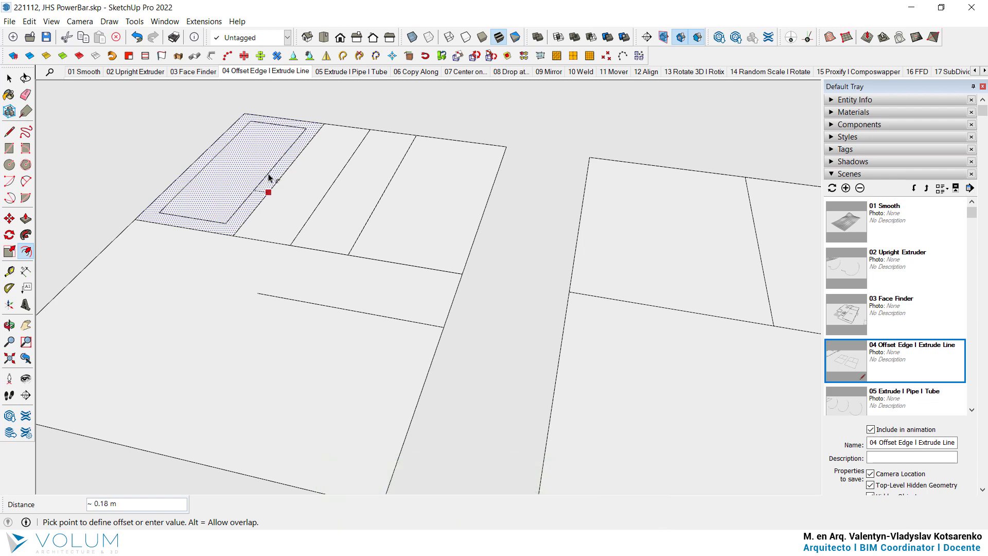
pyautogui.press('Escape')
pyautogui.click(136, 56)
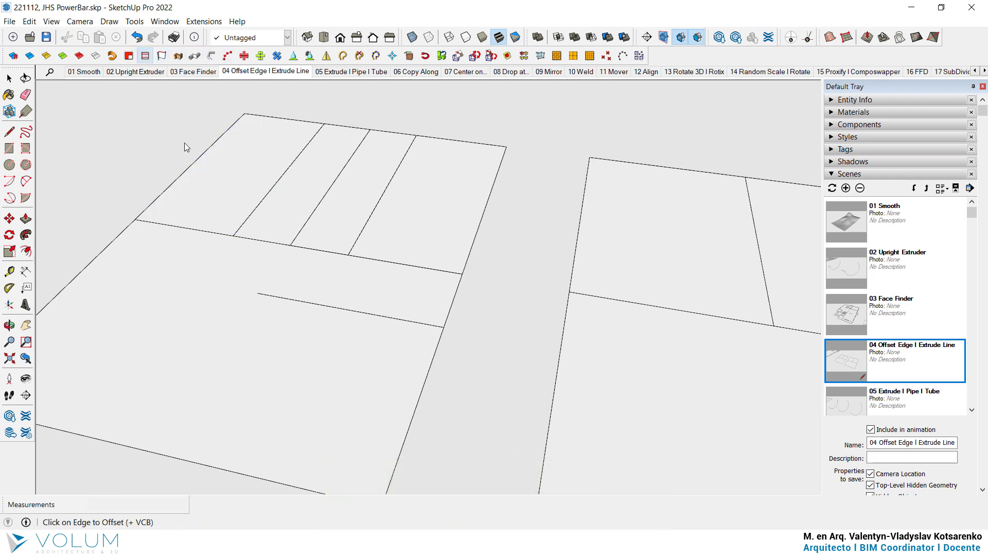
pyautogui.click(209, 232)
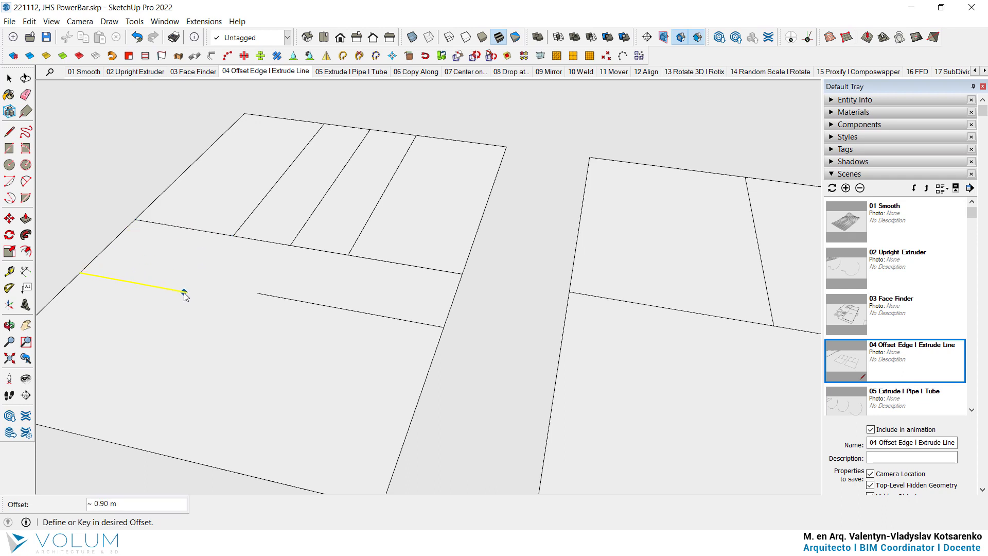
pyautogui.click(210, 283)
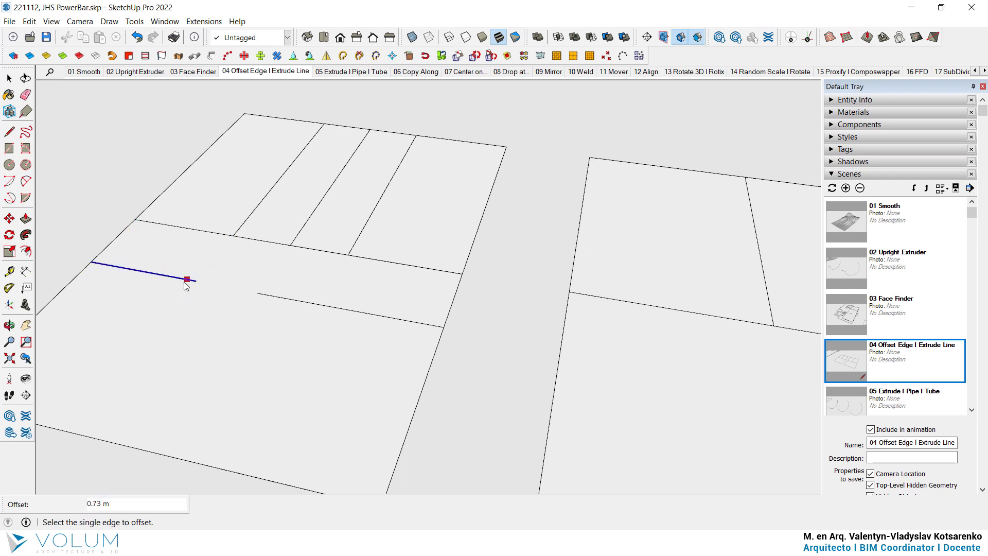
pyautogui.moveTo(690, 289); pyautogui.dragTo(591, 229, button='middle')
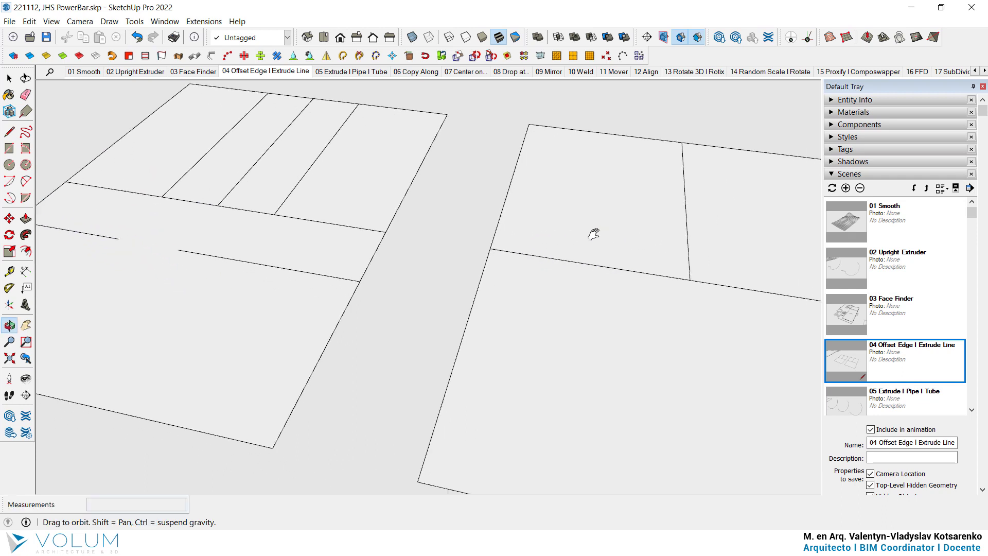
pyautogui.press('space')
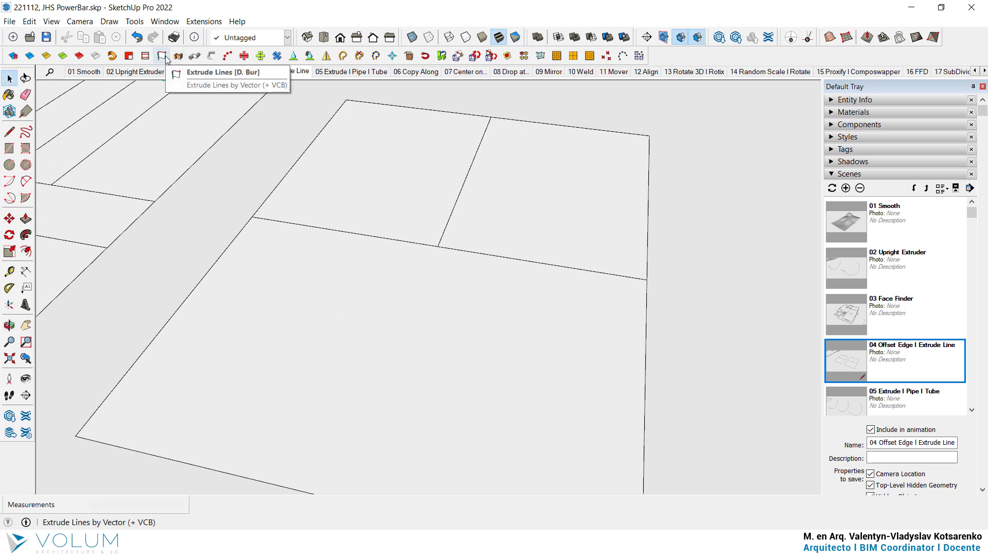
# Extrude the selected floor-plan lines into walls about 2 m high, then go to the 05 Extrude I Pipe I Tube scene
pyautogui.click(265, 71)
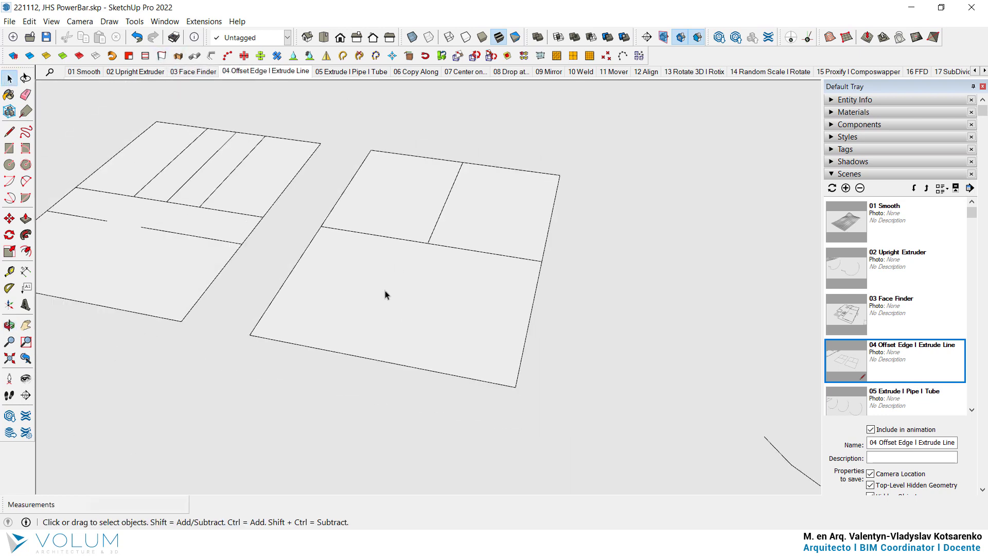
pyautogui.moveTo(646, 397)
pyautogui.mouseDown()
pyautogui.moveTo(278, 122)
pyautogui.moveTo(297, 130)
pyautogui.mouseUp()
pyautogui.click(162, 57)
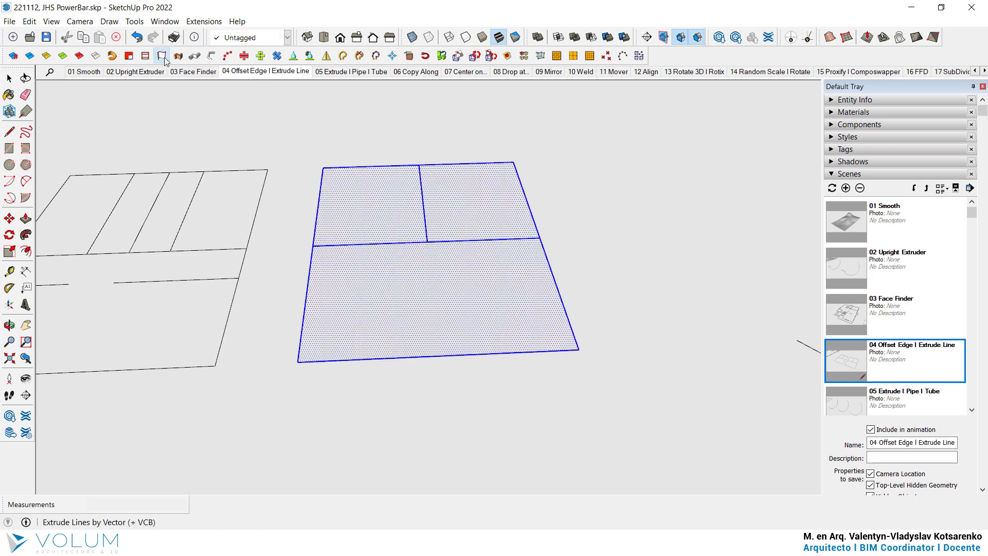
pyautogui.click(540, 238)
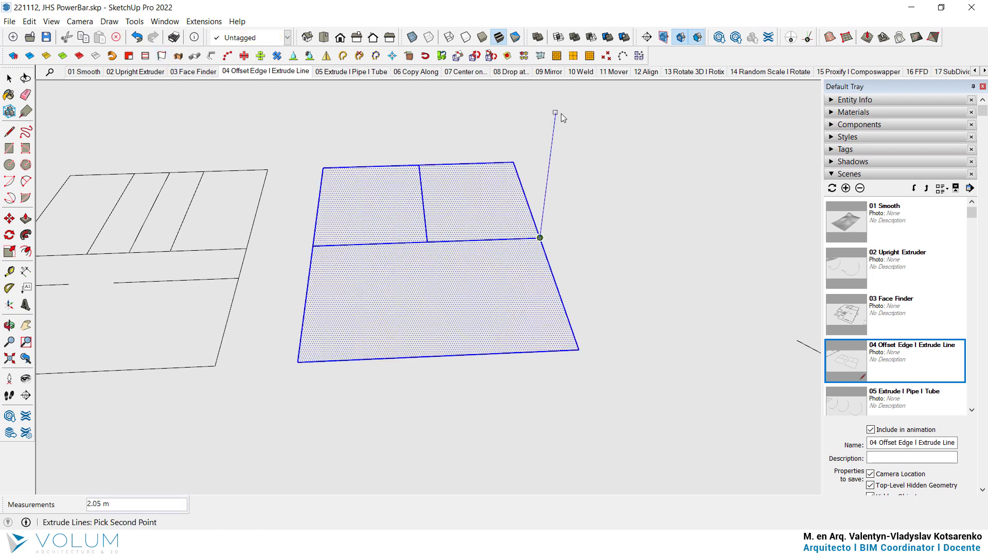
pyautogui.click(561, 113)
pyautogui.write('2')
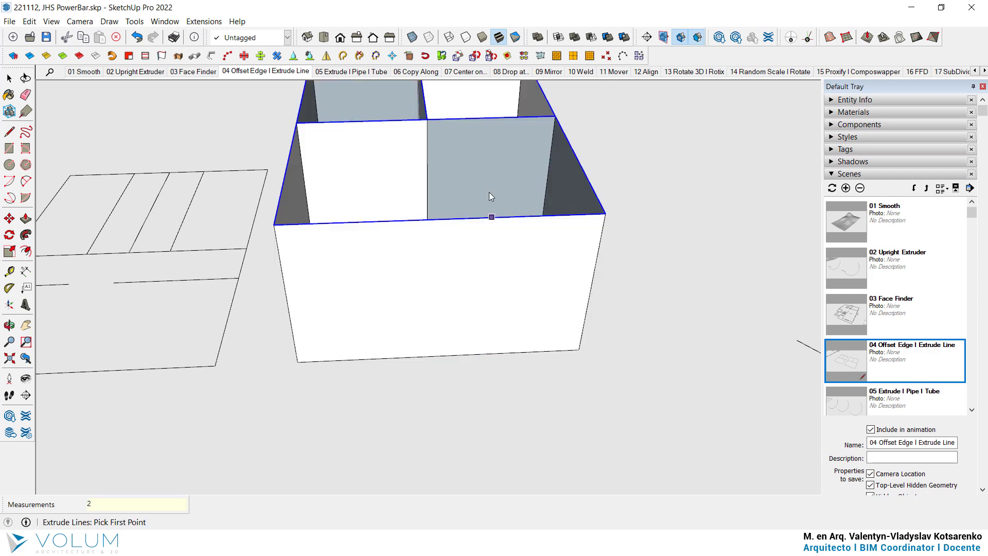
pyautogui.moveTo(489, 192)
pyautogui.mouseDown(button='middle')
pyautogui.moveTo(273, 245)
pyautogui.moveTo(439, 267)
pyautogui.mouseUp(button='middle')
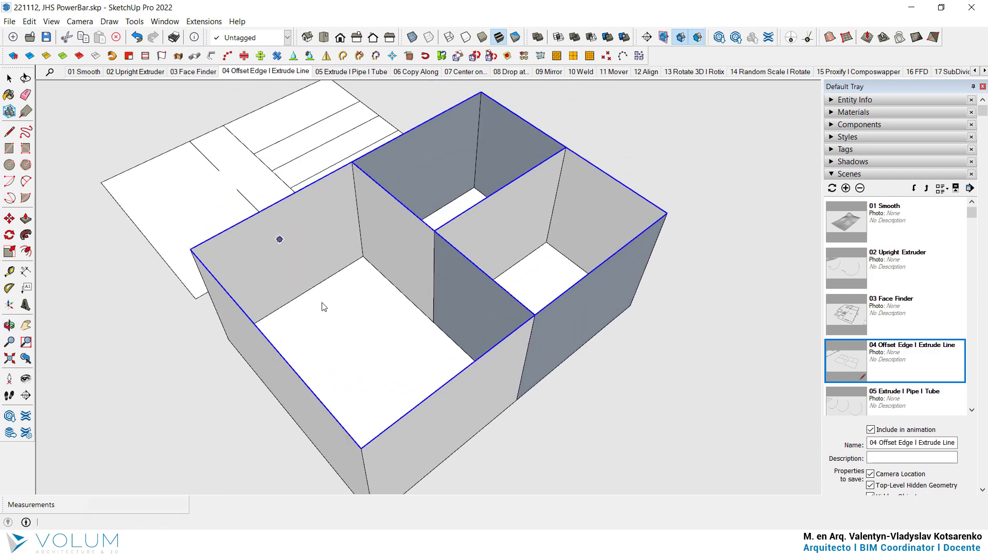
pyautogui.moveTo(457, 353); pyautogui.dragTo(633, 236, button='middle')
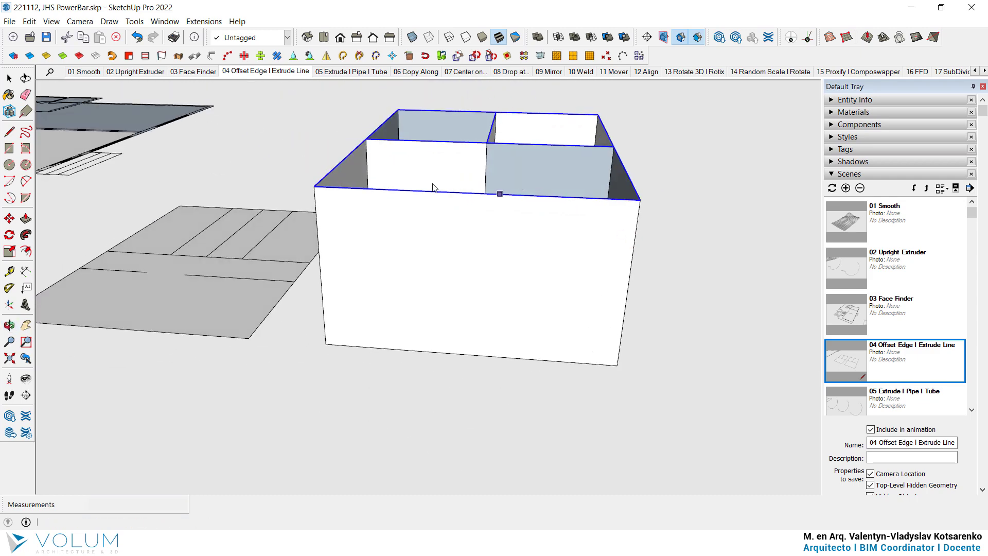
pyautogui.press('space')
pyautogui.press('pagedown')
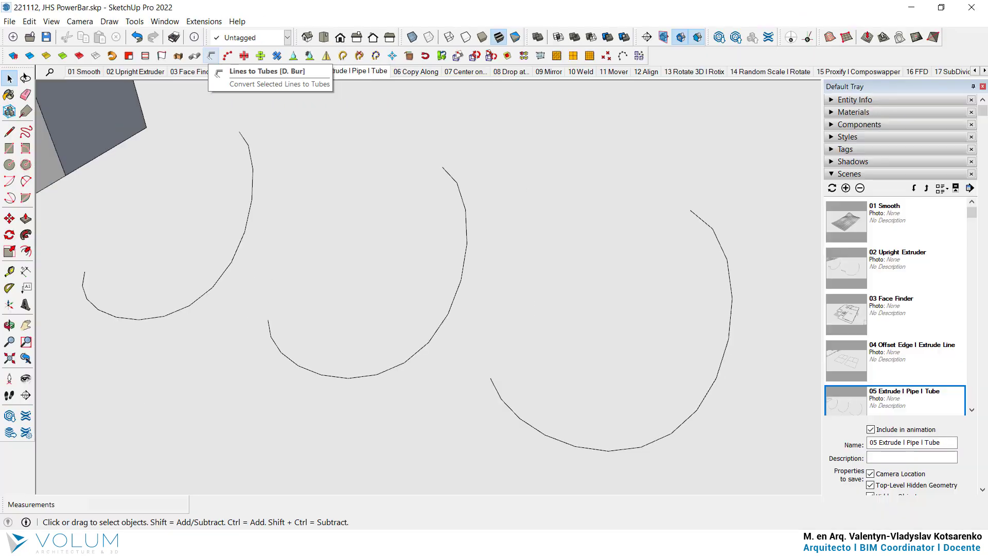
# Extrude a 0.30 m wide, 1.00 m high profile along the left arc with Extrude Along Path
pyautogui.click(215, 229)
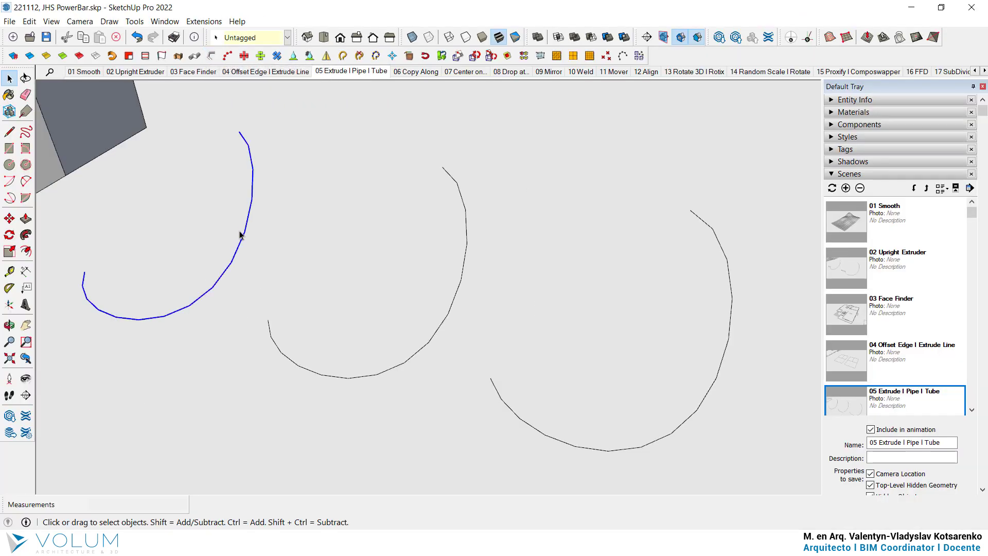
pyautogui.click(178, 56)
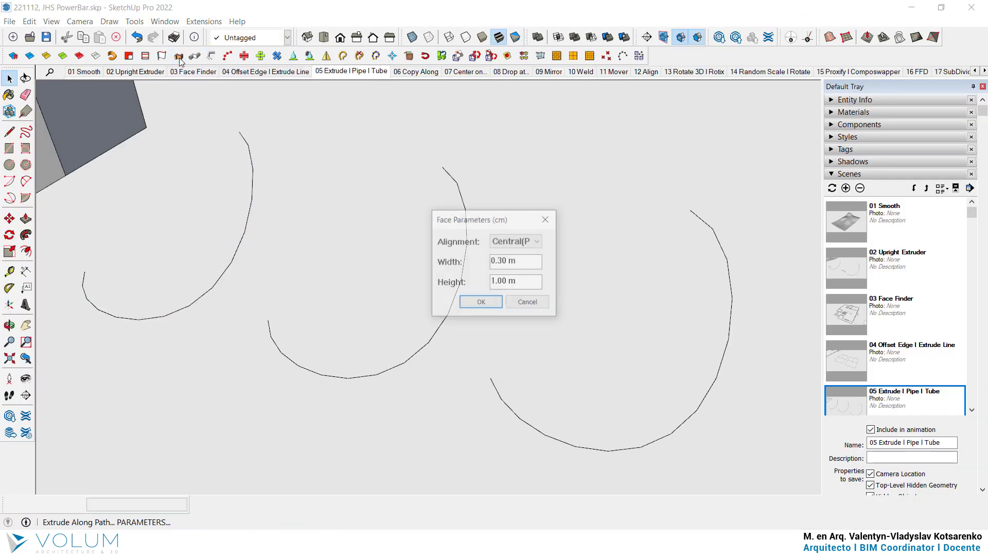
pyautogui.moveTo(452, 220); pyautogui.dragTo(330, 138)
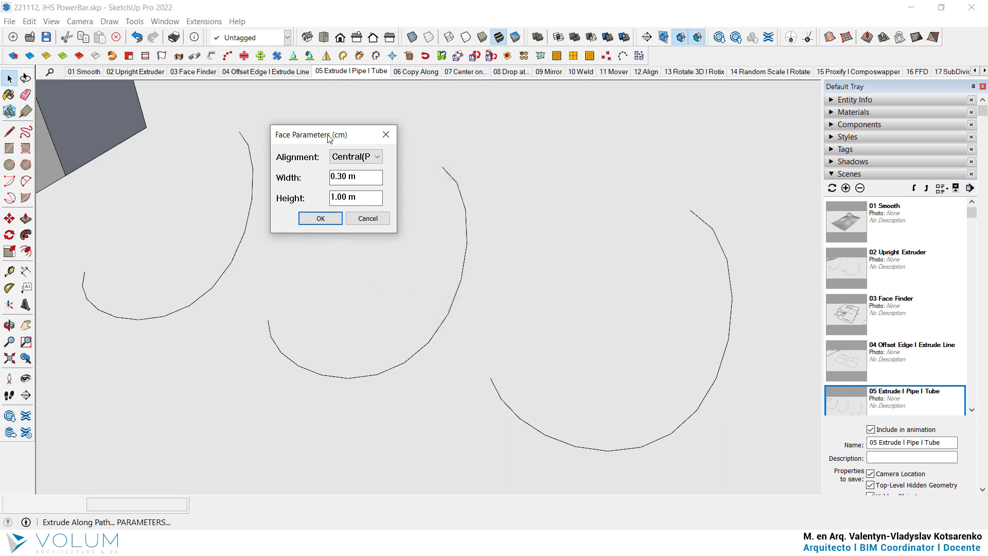
pyautogui.click(358, 197)
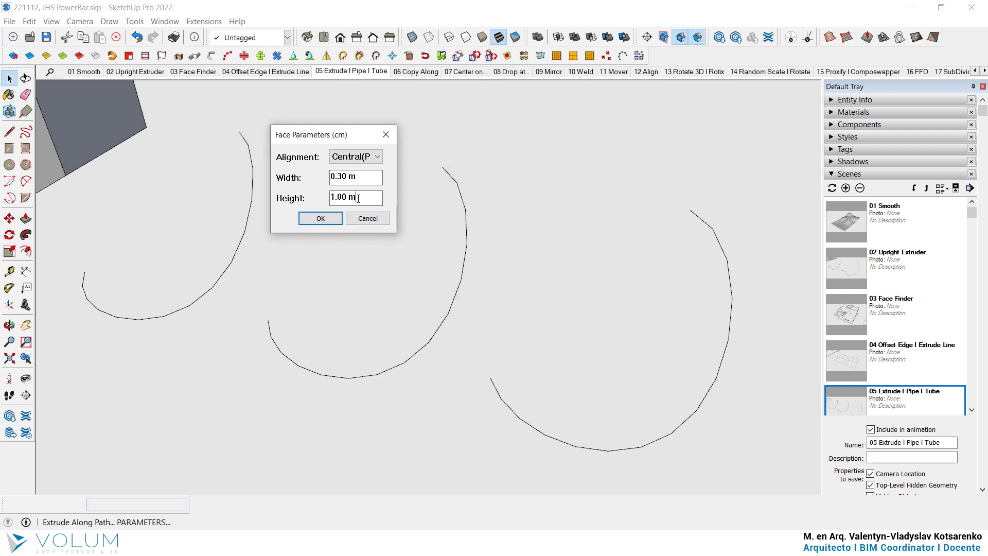
pyautogui.click(321, 218)
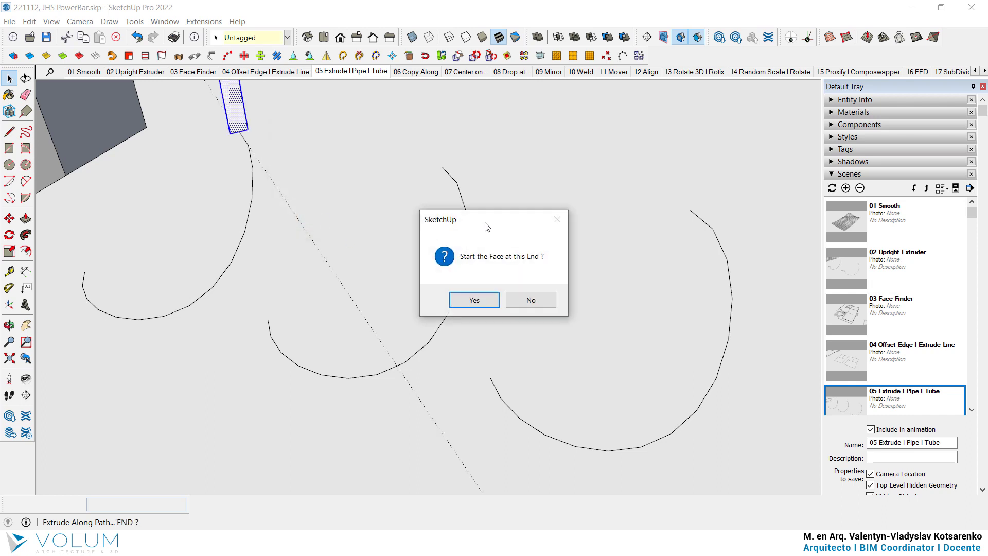
pyautogui.moveTo(485, 222); pyautogui.dragTo(450, 208)
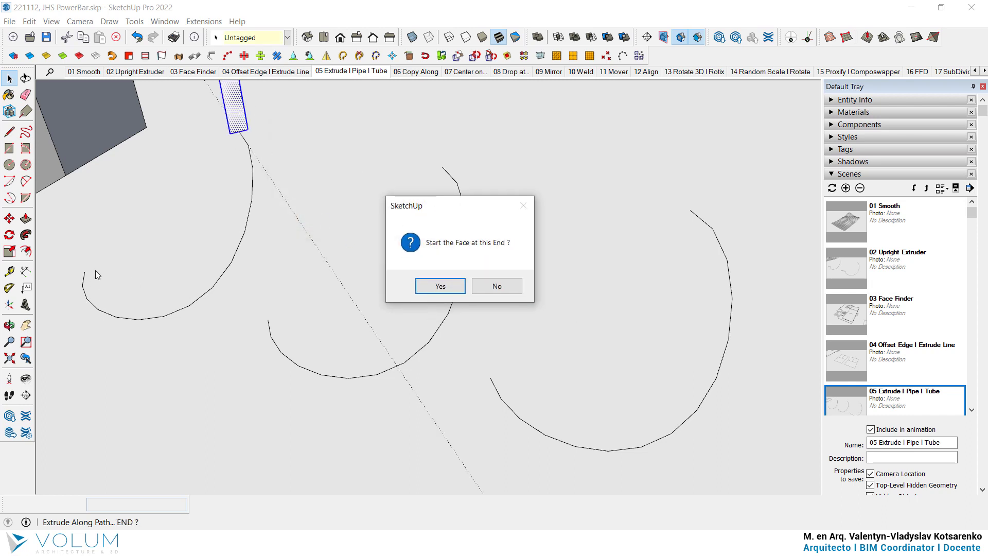
pyautogui.click(435, 286)
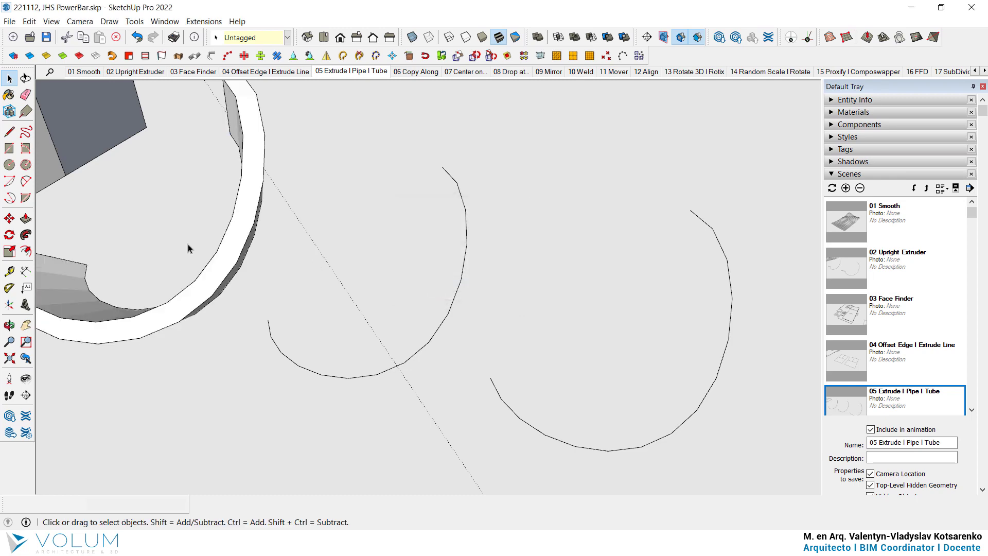
pyautogui.moveTo(187, 244)
pyautogui.mouseDown(button='middle')
pyautogui.moveTo(355, 335)
pyautogui.moveTo(307, 367)
pyautogui.mouseUp(button='middle')
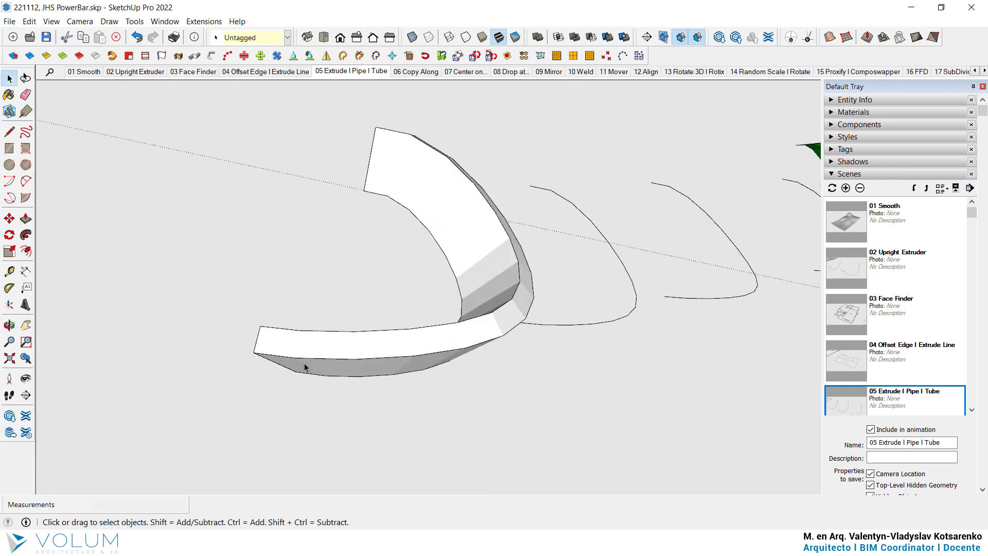
pyautogui.moveTo(496, 325)
pyautogui.mouseDown(button='middle')
pyautogui.moveTo(315, 381)
pyautogui.moveTo(508, 400)
pyautogui.mouseUp(button='middle')
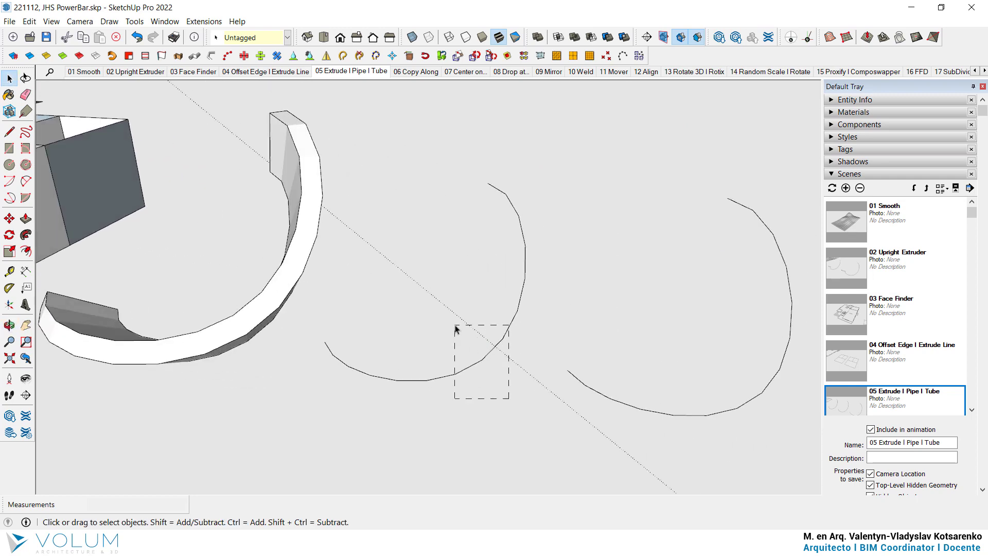
pyautogui.moveTo(509, 399); pyautogui.dragTo(471, 327)
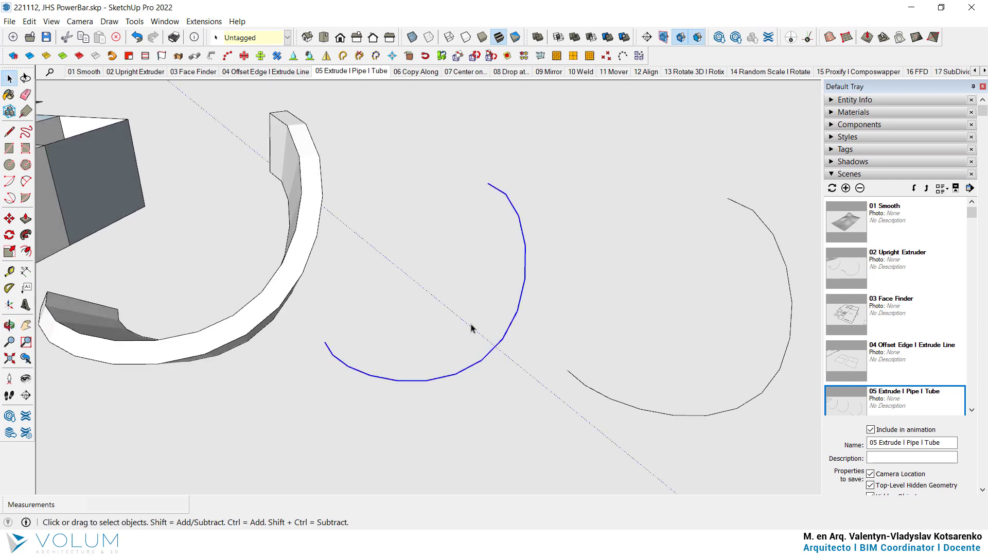
# Run Pipe Along Path on the middle arc with 0.11 m outside, 0.10 m inside diameter and 24 segments
pyautogui.click(195, 57)
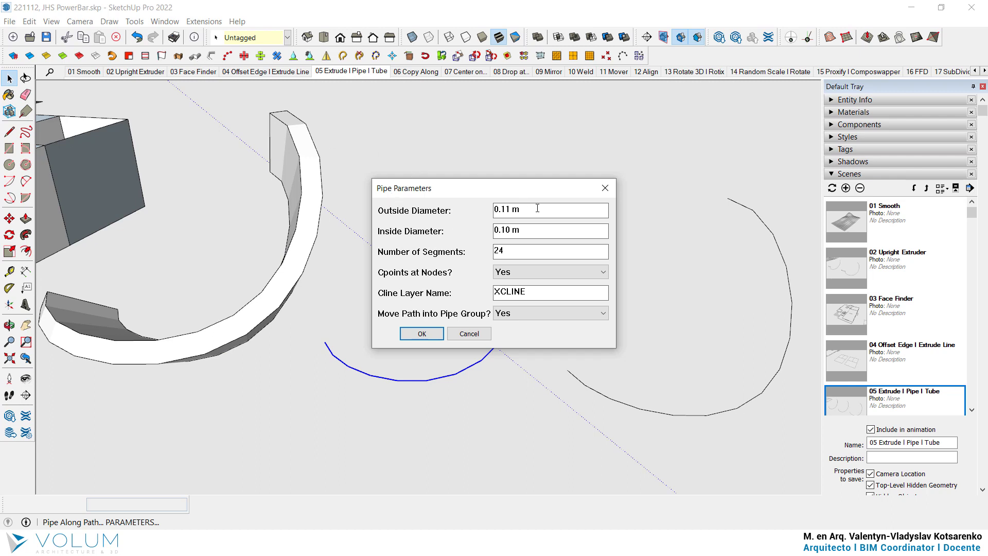
pyautogui.click(426, 333)
pyautogui.moveTo(458, 217)
pyautogui.mouseDown(button='middle')
pyautogui.moveTo(242, 308)
pyautogui.moveTo(256, 322)
pyautogui.moveTo(476, 346)
pyautogui.moveTo(624, 397)
pyautogui.moveTo(446, 278)
pyautogui.mouseUp(button='middle')
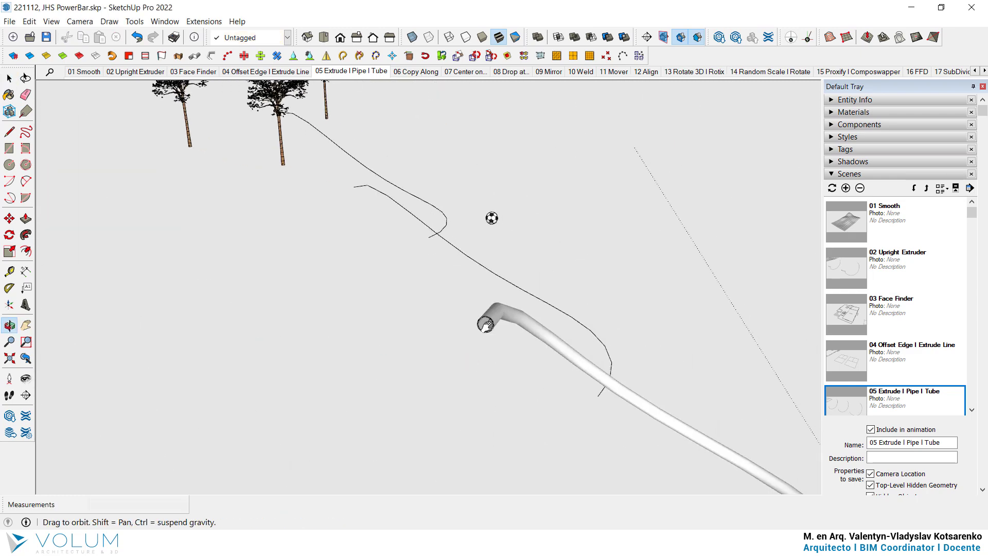
pyautogui.scroll(5, 445, 279)
pyautogui.scroll(3, 446, 278)
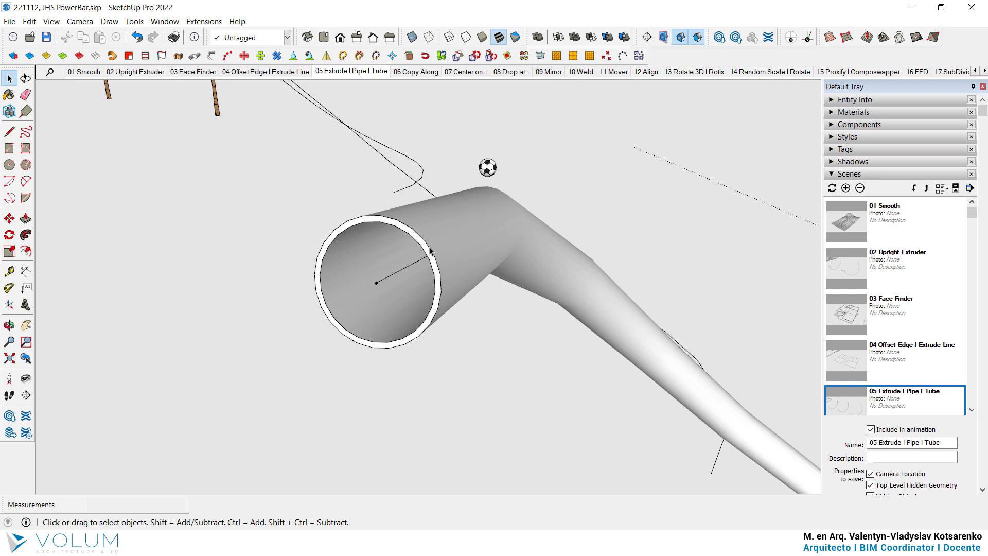
pyautogui.scroll(-1, 430, 250)
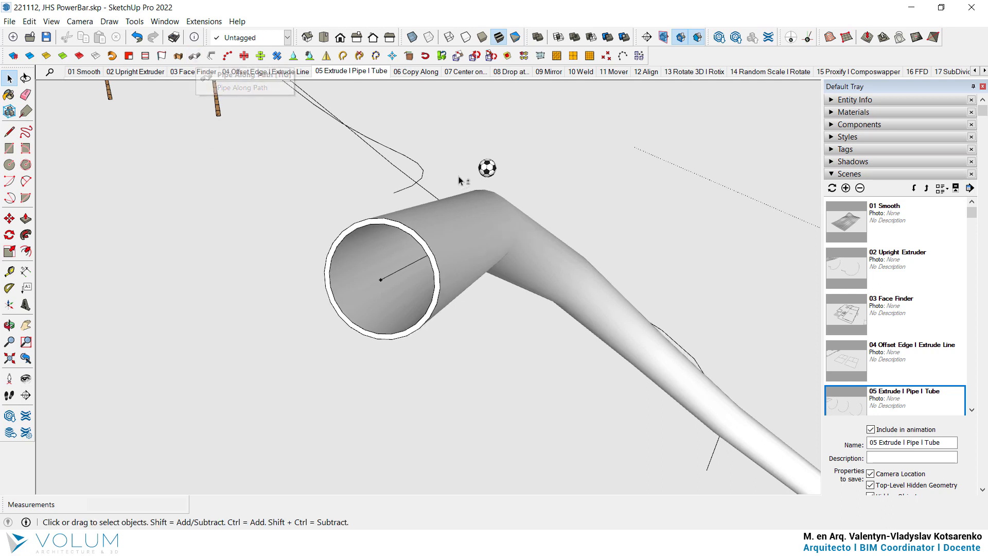
pyautogui.moveTo(474, 172); pyautogui.dragTo(540, 461, button='middle')
pyautogui.moveTo(435, 172)
pyautogui.mouseDown(button='middle')
pyautogui.moveTo(578, 363)
pyautogui.moveTo(346, 347)
pyautogui.mouseUp(button='middle')
pyautogui.moveTo(504, 413)
pyautogui.mouseDown()
pyautogui.moveTo(410, 325)
pyautogui.moveTo(381, 371)
pyautogui.mouseUp()
# Add a solid 0.10 m tube at precision 10 along the third arc, then go to the 06 Copy Along scene
pyautogui.scroll(2, 381, 371)
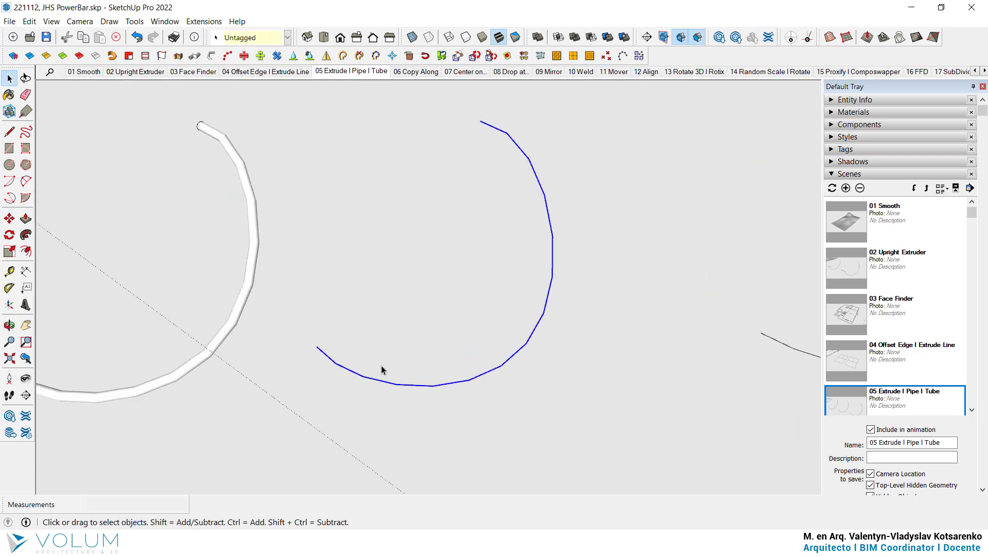
pyautogui.scroll(3, 381, 371)
pyautogui.click(212, 58)
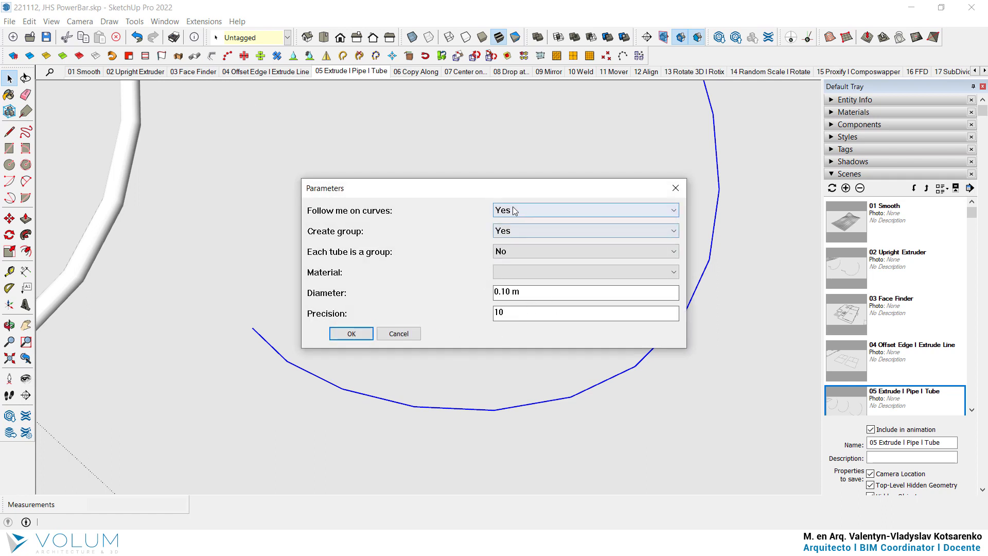
pyautogui.click(354, 336)
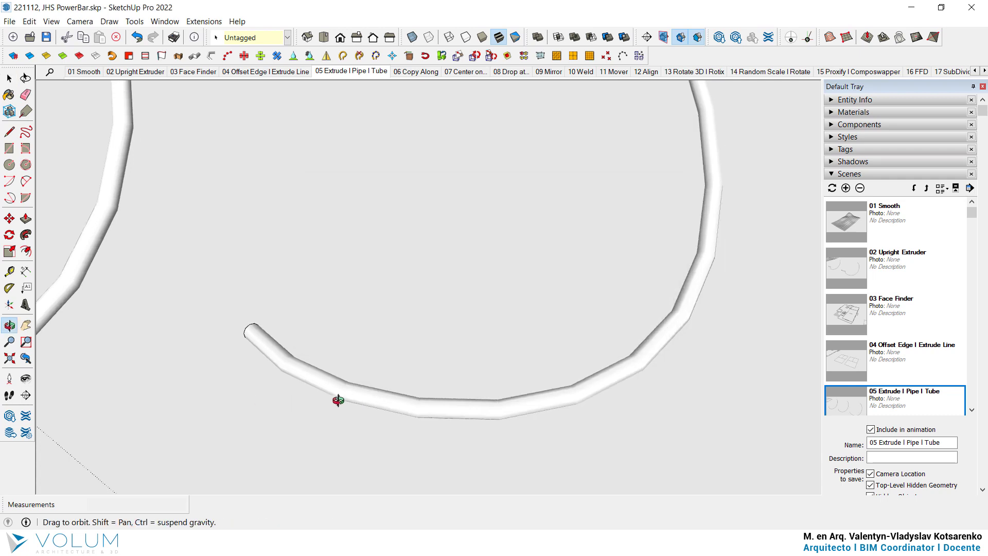
pyautogui.scroll(5, 548, 414)
pyautogui.scroll(3, 548, 415)
pyautogui.scroll(3, 539, 393)
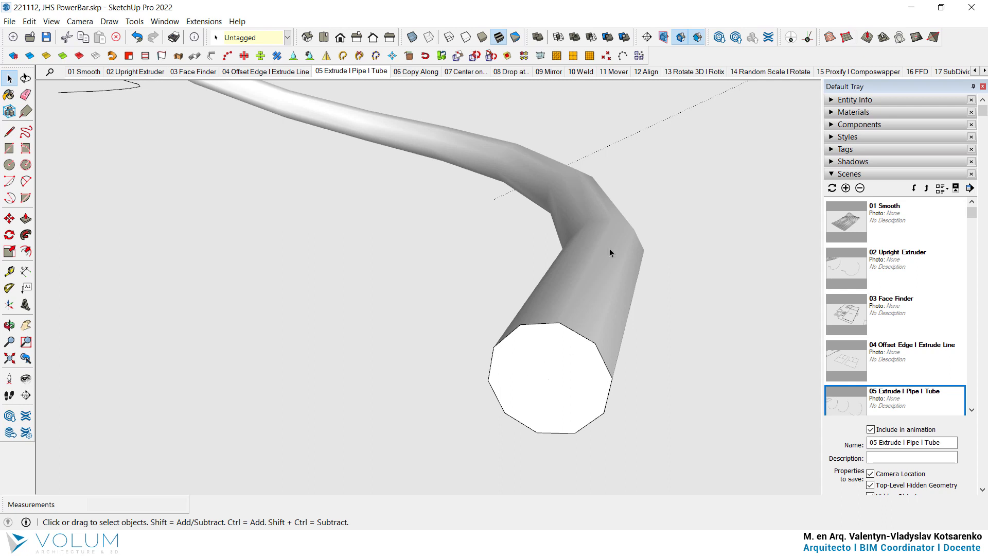
pyautogui.press('pagedown')
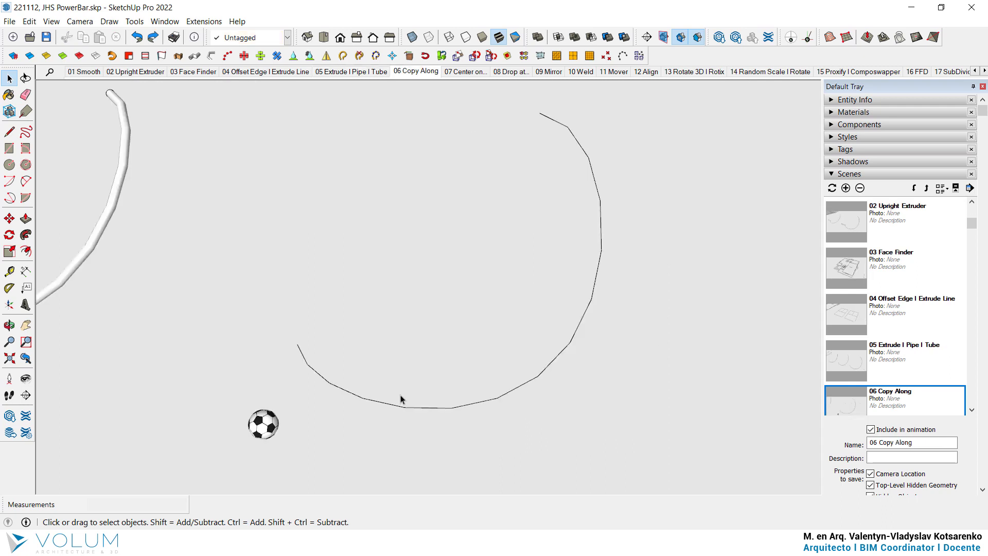
# Copy the soccer ball along the arc path with 1.50 spacing
pyautogui.click(227, 56)
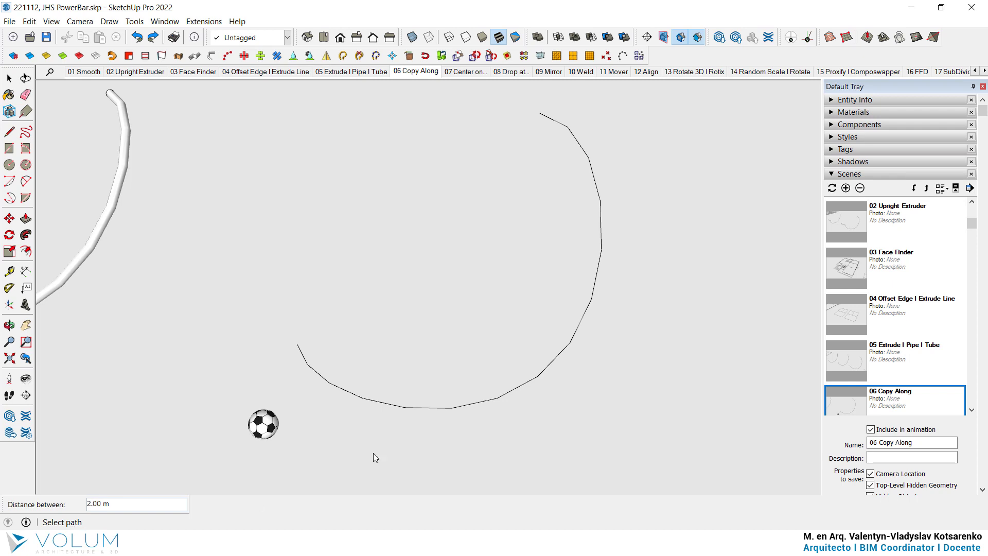
pyautogui.click(426, 408)
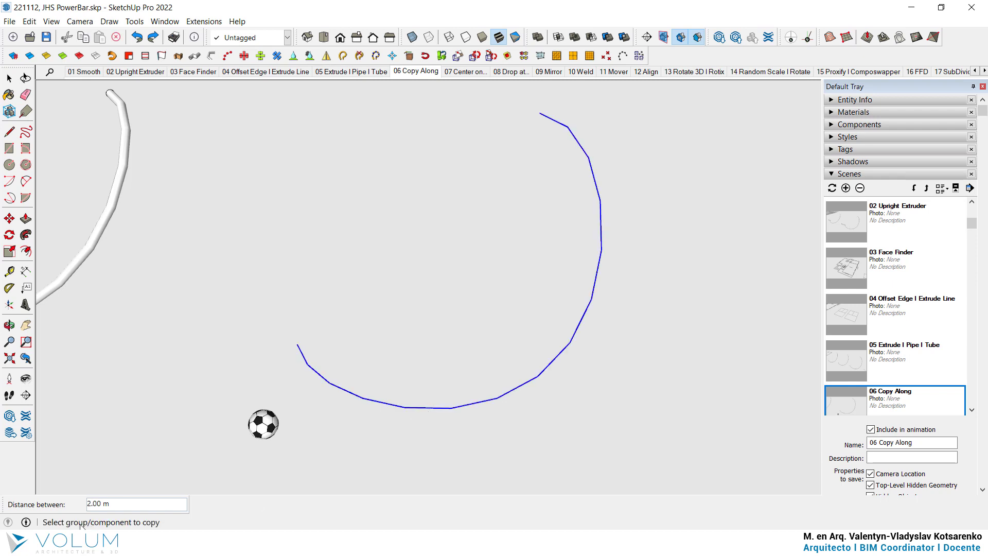
pyautogui.click(266, 427)
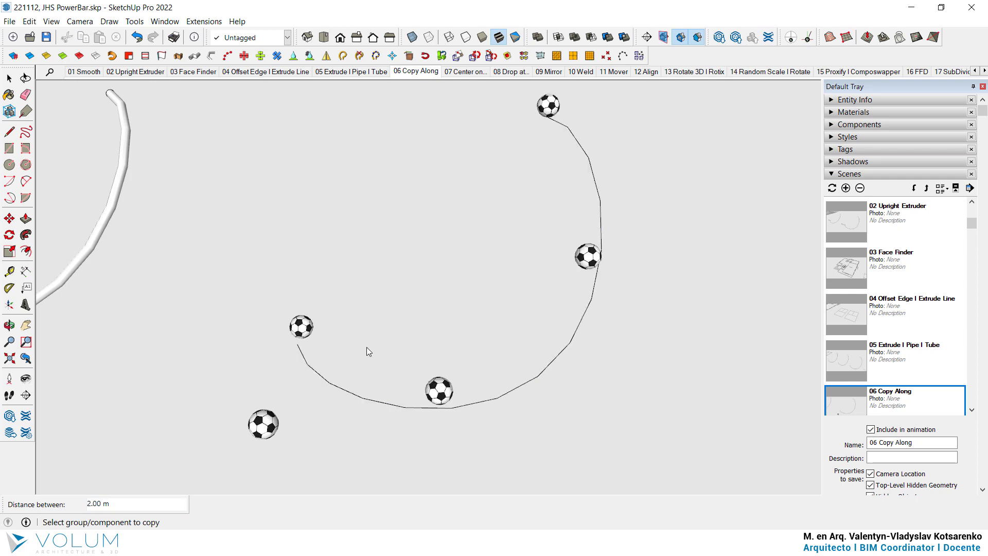
pyautogui.write('1')
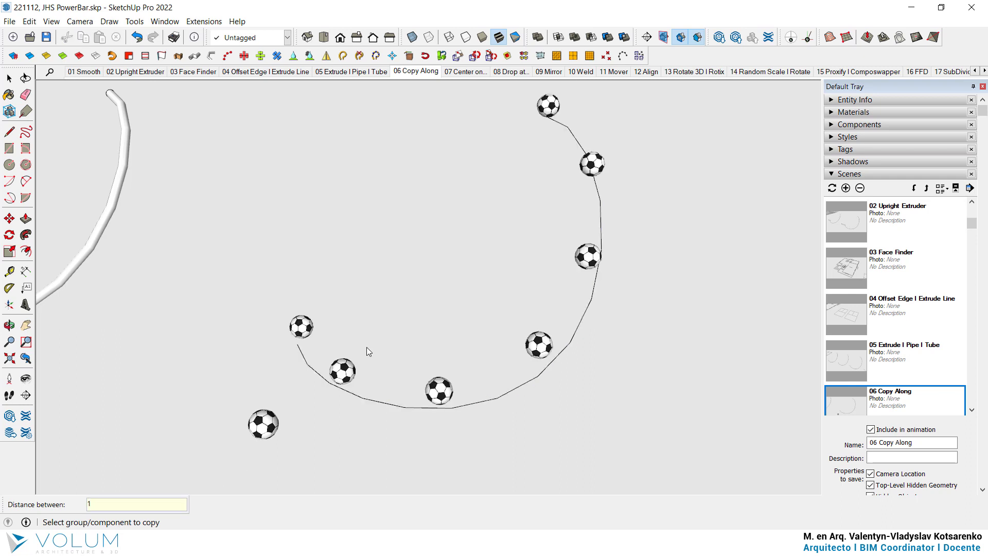
pyautogui.write('.50')
pyautogui.press('Return')
# Try ball-copy spacings of 1 and 2, settling on 0.50
pyautogui.write('1')
pyautogui.press('Return')
pyautogui.write('2')
pyautogui.press('Return')
pyautogui.write('50')
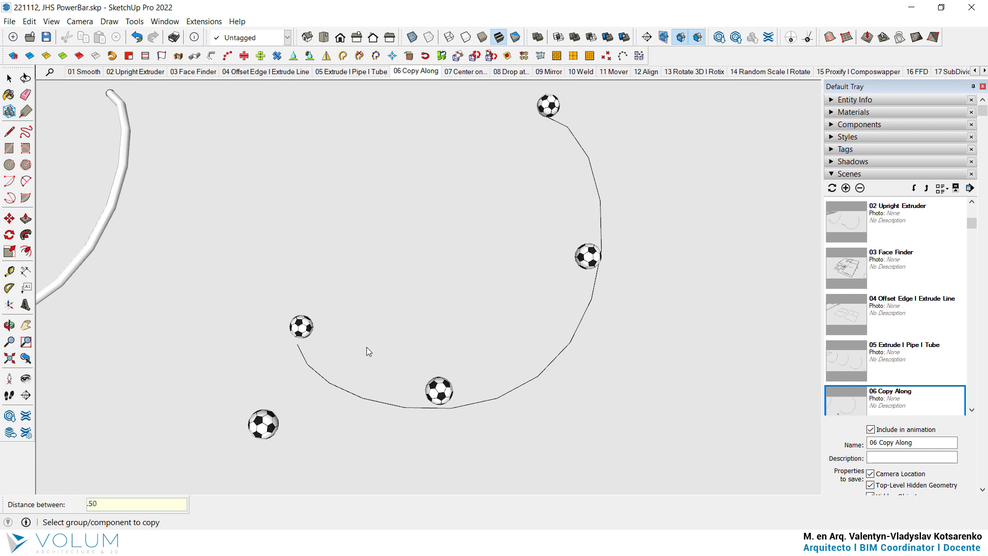
pyautogui.press('Return')
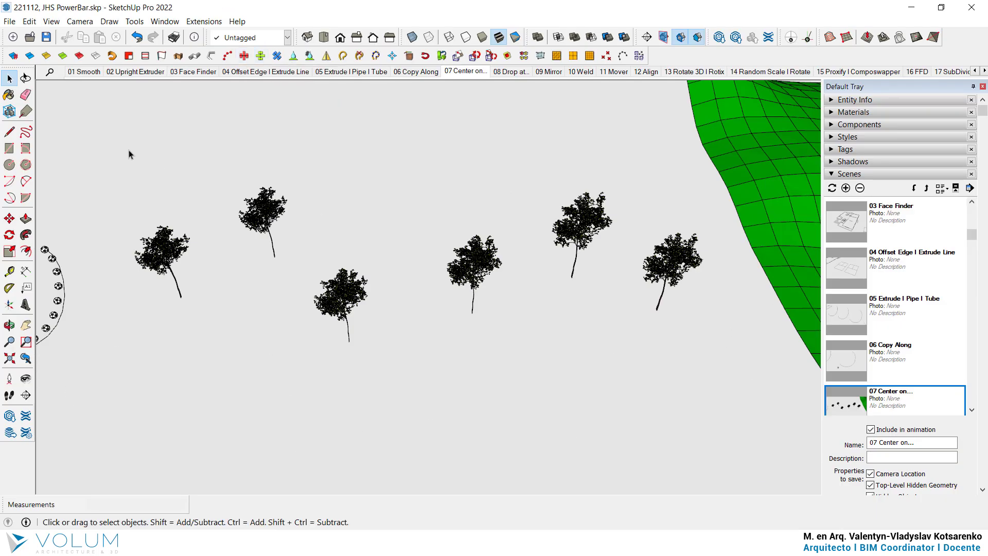
# Select the six trees, center them on the red axis, then undo it
pyautogui.moveTo(129, 153); pyautogui.dragTo(129, 152)
pyautogui.click(679, 392)
pyautogui.moveTo(690, 388); pyautogui.dragTo(160, 165)
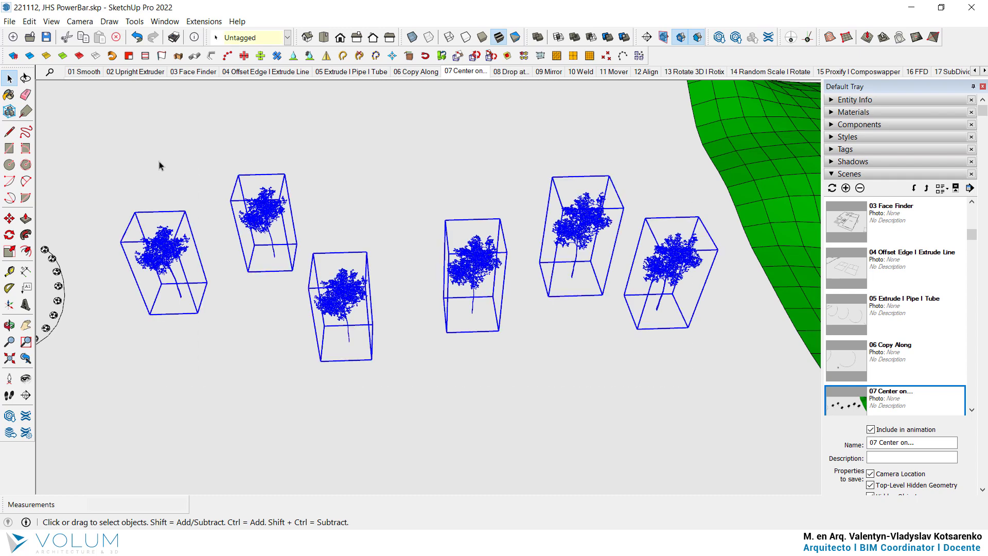
pyautogui.click(244, 56)
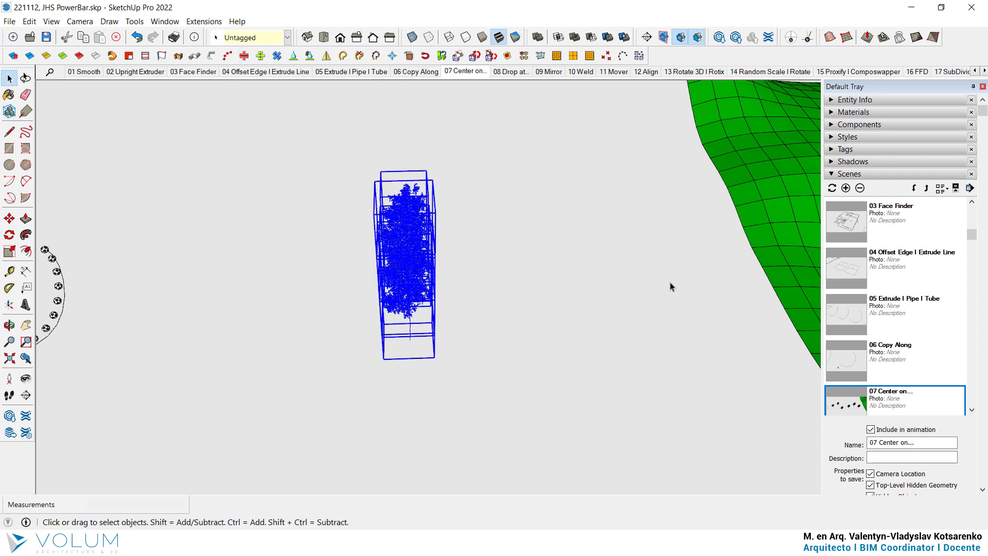
pyautogui.moveTo(670, 284); pyautogui.dragTo(238, 293, button='middle')
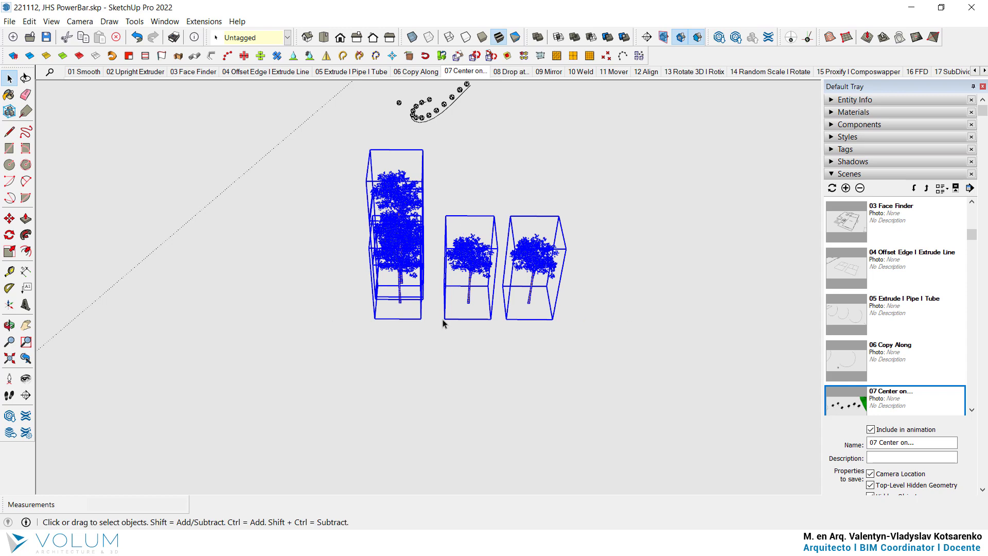
pyautogui.hotkey('ctrl', 'z')
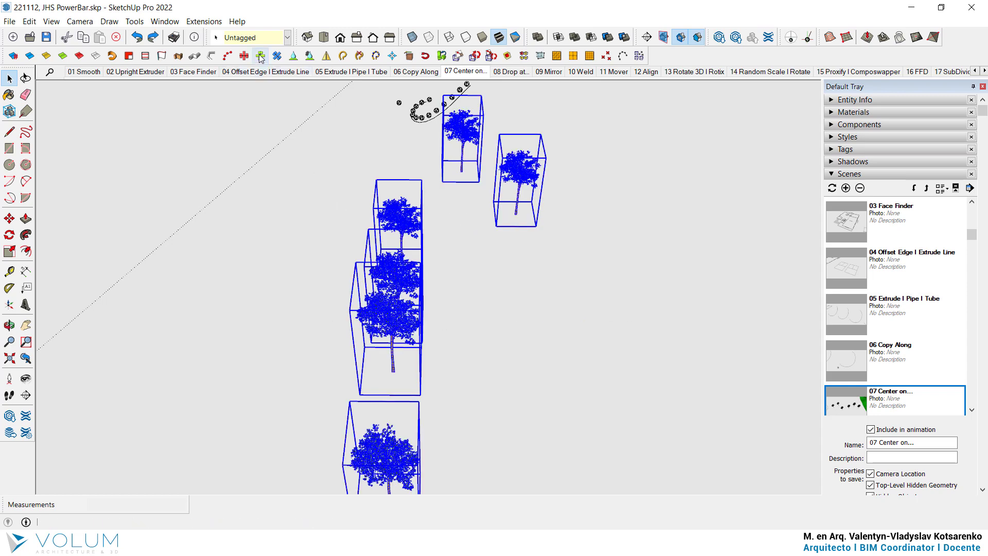
# Center the trees on the blue axis, align their heights, and re-center on red
pyautogui.click(261, 55)
pyautogui.moveTo(369, 353)
pyautogui.mouseDown(button='middle')
pyautogui.moveTo(618, 311)
pyautogui.moveTo(586, 316)
pyautogui.moveTo(676, 313)
pyautogui.moveTo(569, 322)
pyautogui.moveTo(545, 308)
pyautogui.mouseUp(button='middle')
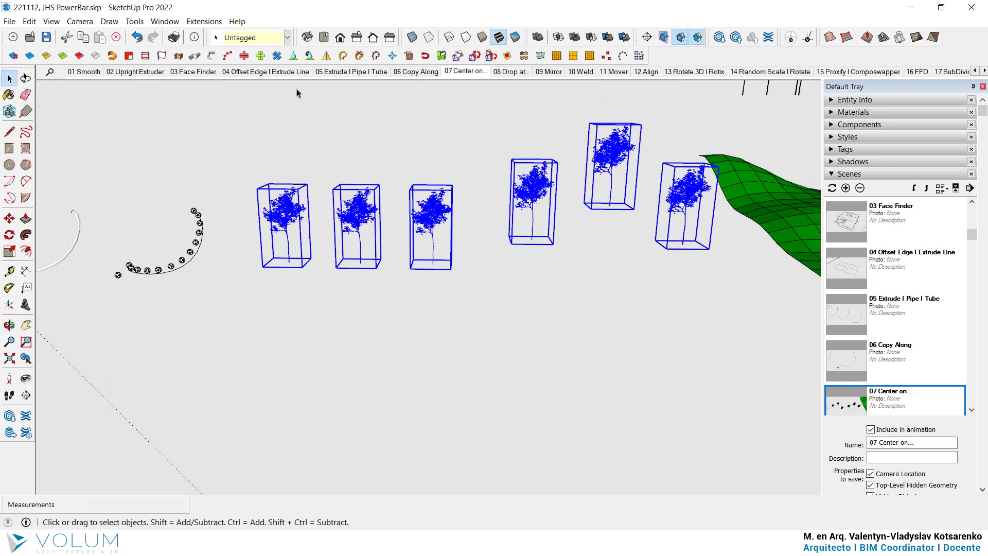
pyautogui.click(277, 56)
pyautogui.moveTo(555, 227)
pyautogui.mouseDown(button='middle')
pyautogui.moveTo(559, 196)
pyautogui.moveTo(553, 245)
pyautogui.mouseUp(button='middle')
pyautogui.click(244, 55)
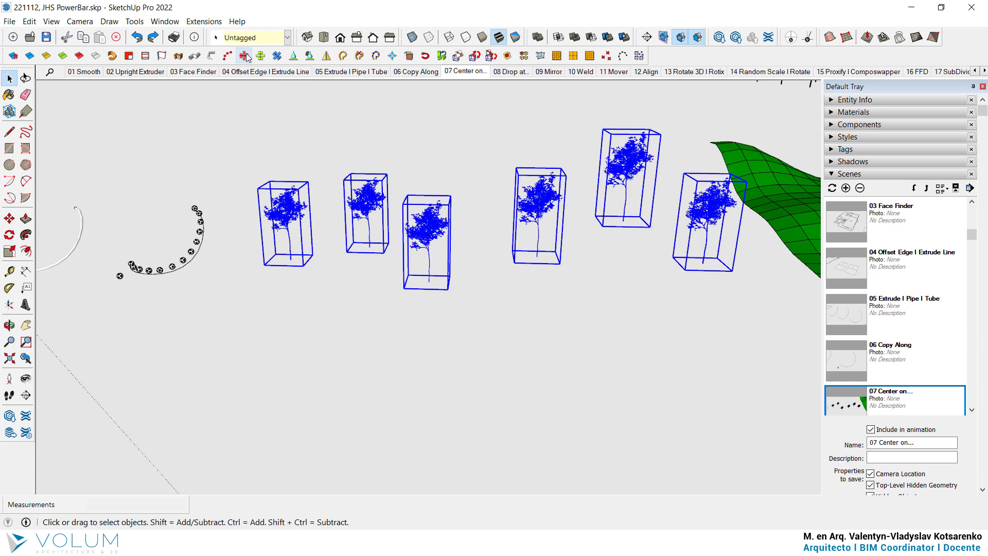
pyautogui.click(511, 71)
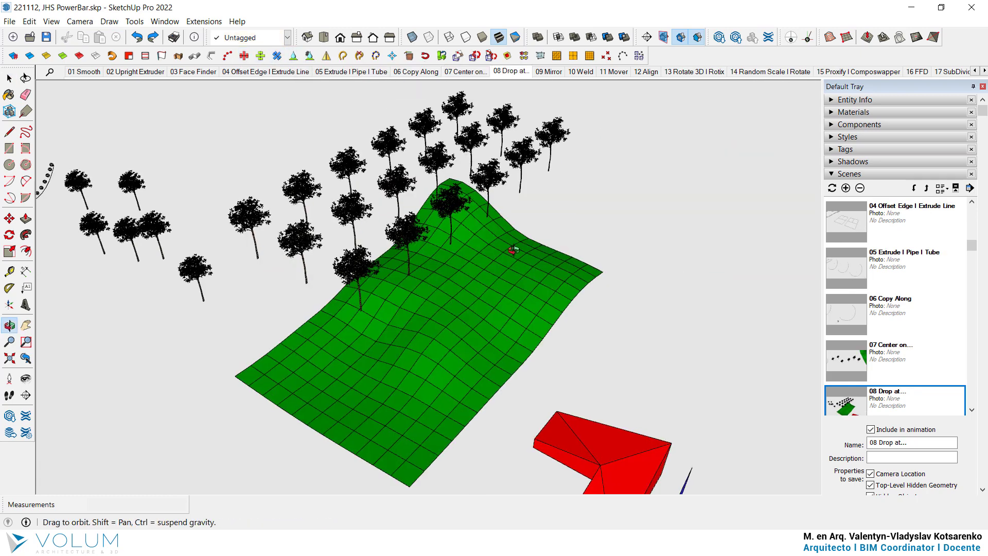
# Select the floating trees and drop them onto the terrain surface
pyautogui.moveTo(513, 250); pyautogui.dragTo(576, 169, button='middle')
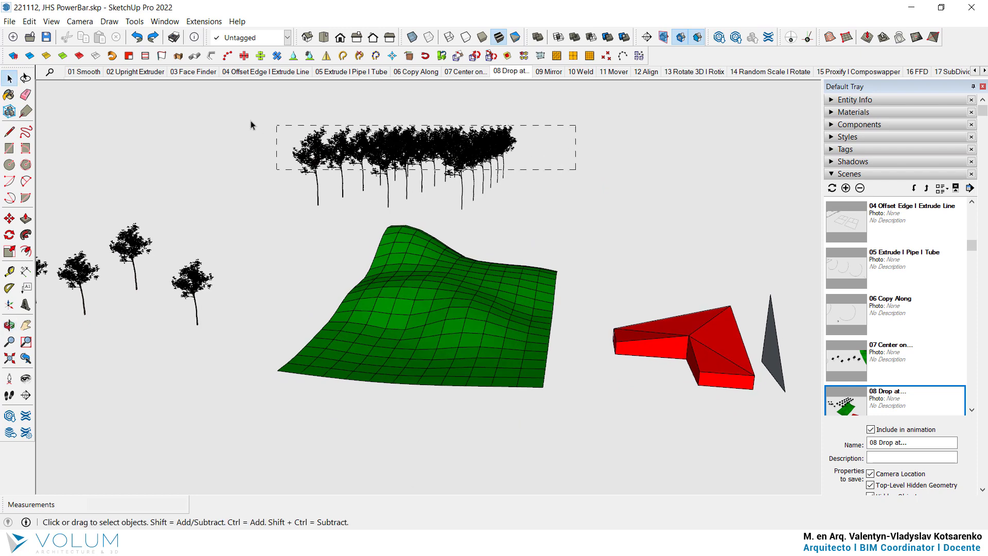
pyautogui.moveTo(251, 124); pyautogui.dragTo(225, 112)
pyautogui.moveTo(484, 163); pyautogui.dragTo(399, 161, button='middle')
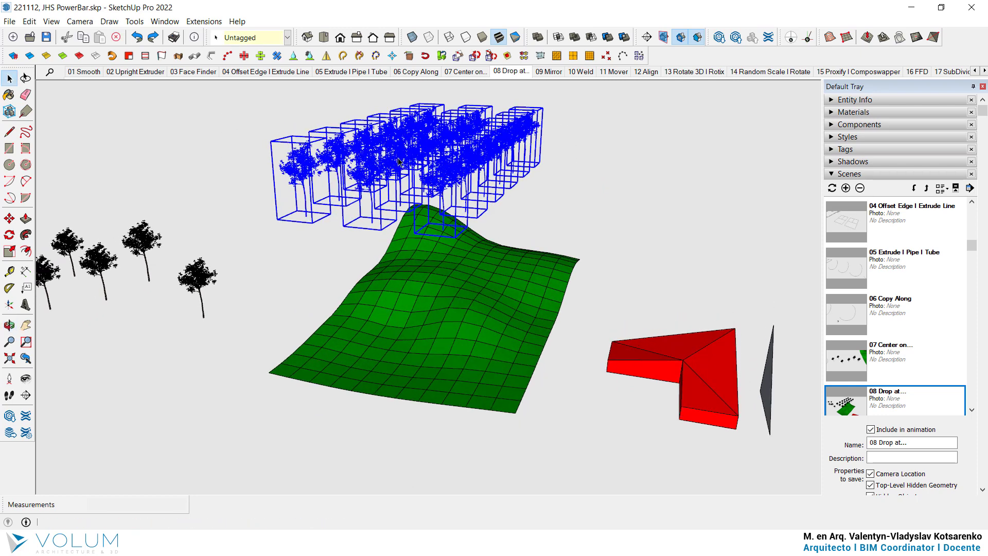
pyautogui.click(293, 56)
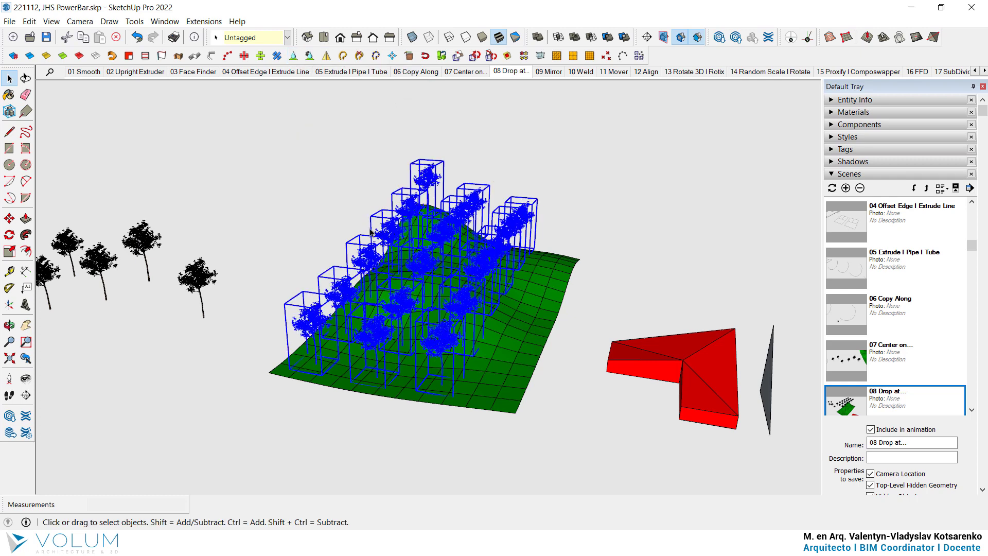
# Inspect the dropped trees from a low angle, then undo the drop
pyautogui.click(609, 222)
pyautogui.moveTo(459, 351)
pyautogui.mouseDown(button='middle')
pyautogui.moveTo(329, 243)
pyautogui.moveTo(434, 340)
pyautogui.mouseUp(button='middle')
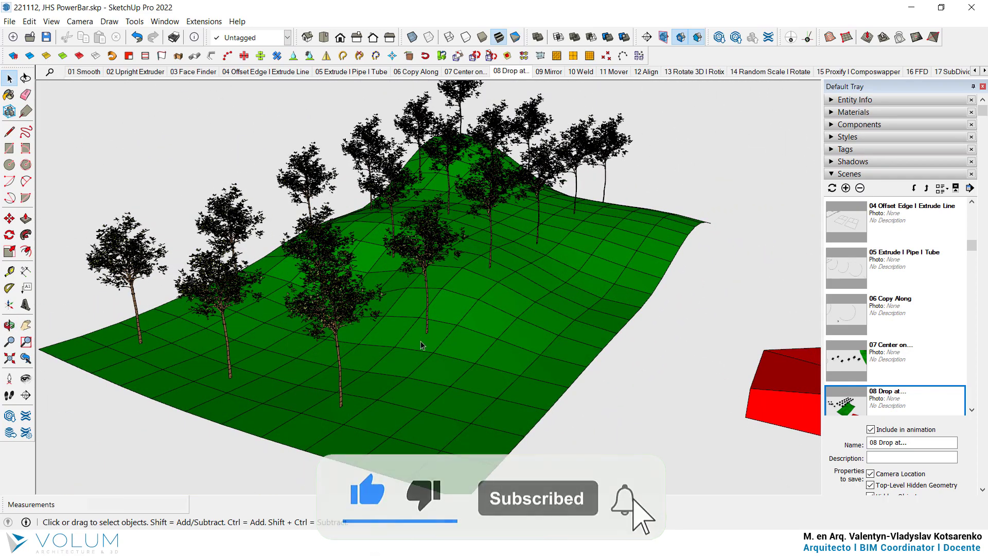
pyautogui.scroll(-2, 435, 353)
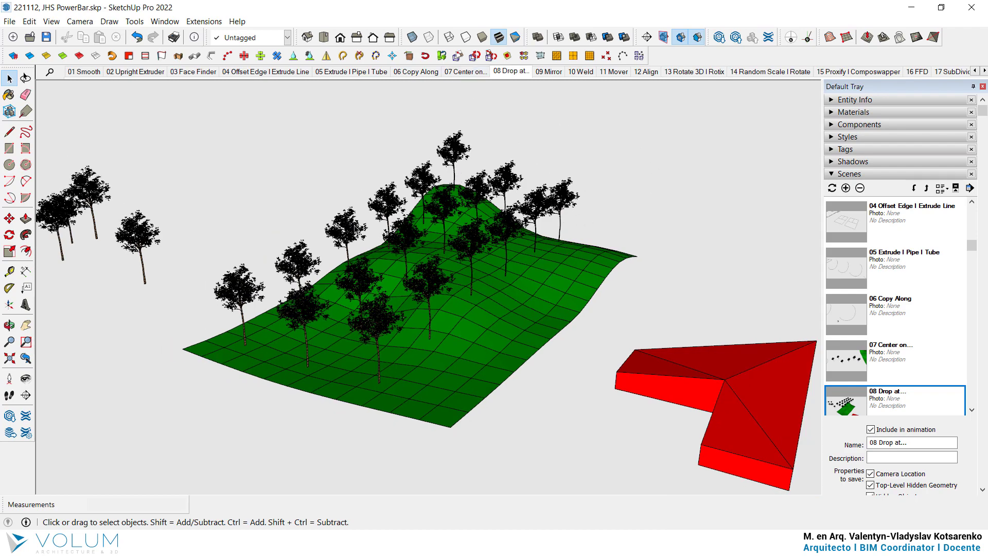
pyautogui.moveTo(594, 368); pyautogui.dragTo(537, 356, button='middle')
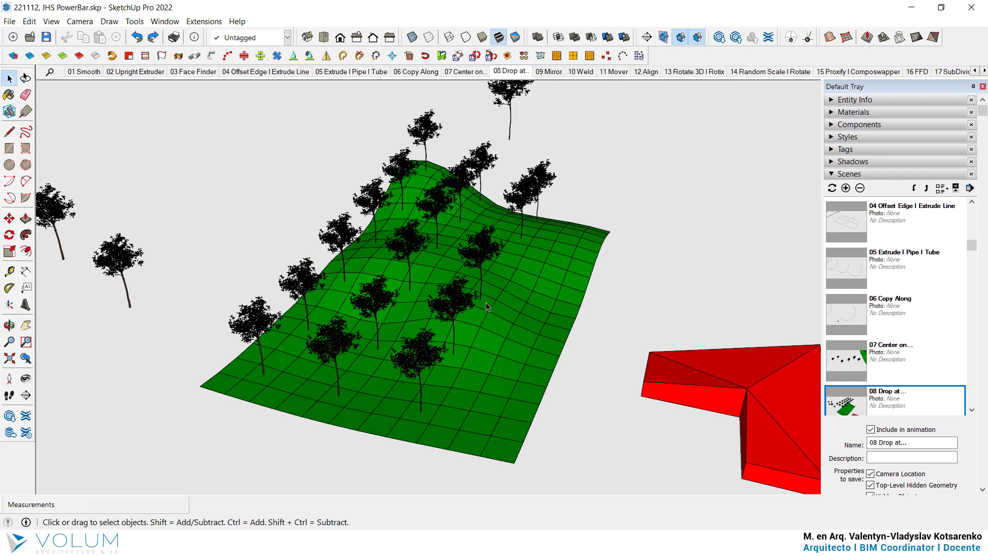
pyautogui.hotkey('ctrl', 'z')
# Lower the selected trees to the entered drop level with Drop at Level and inspect them
pyautogui.moveTo(552, 186); pyautogui.dragTo(221, 125)
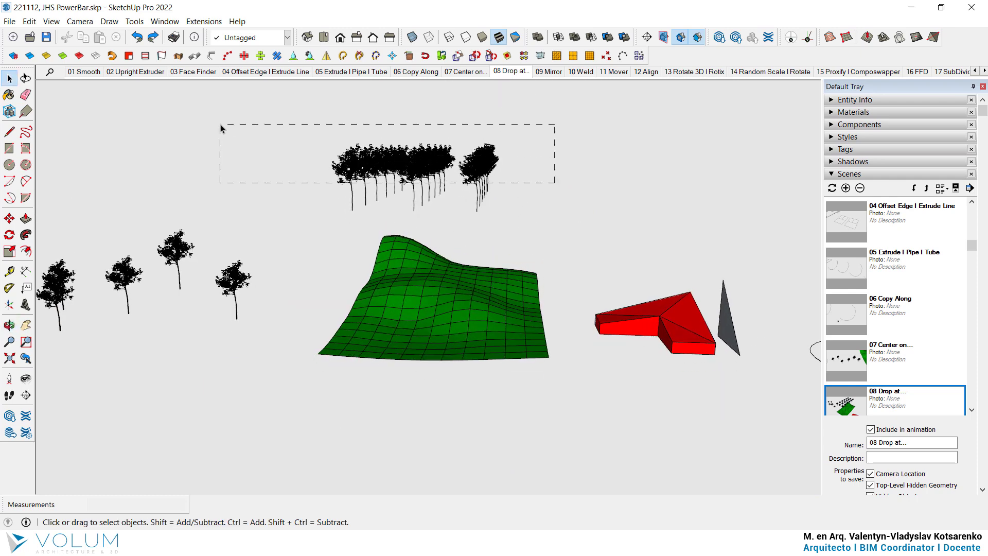
pyautogui.click(311, 56)
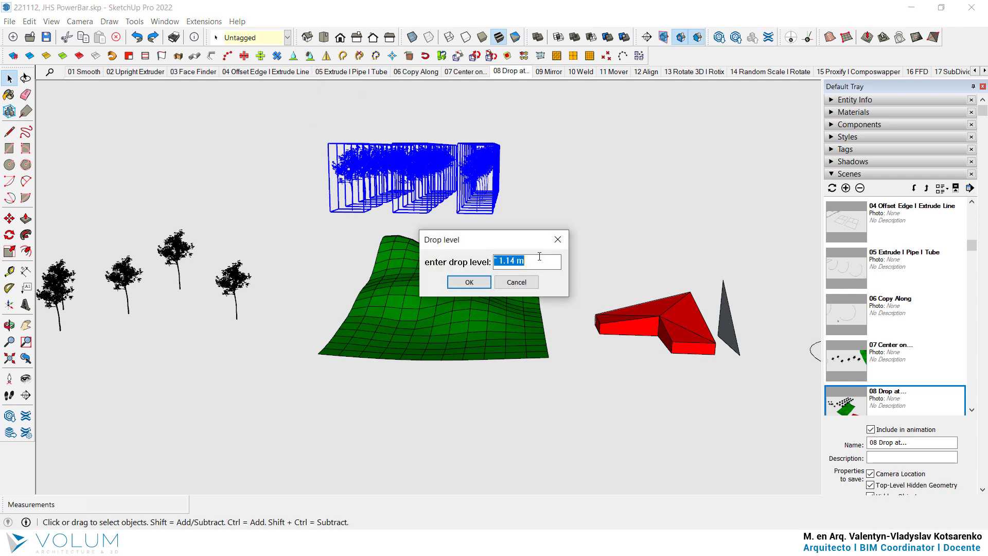
pyautogui.write('0')
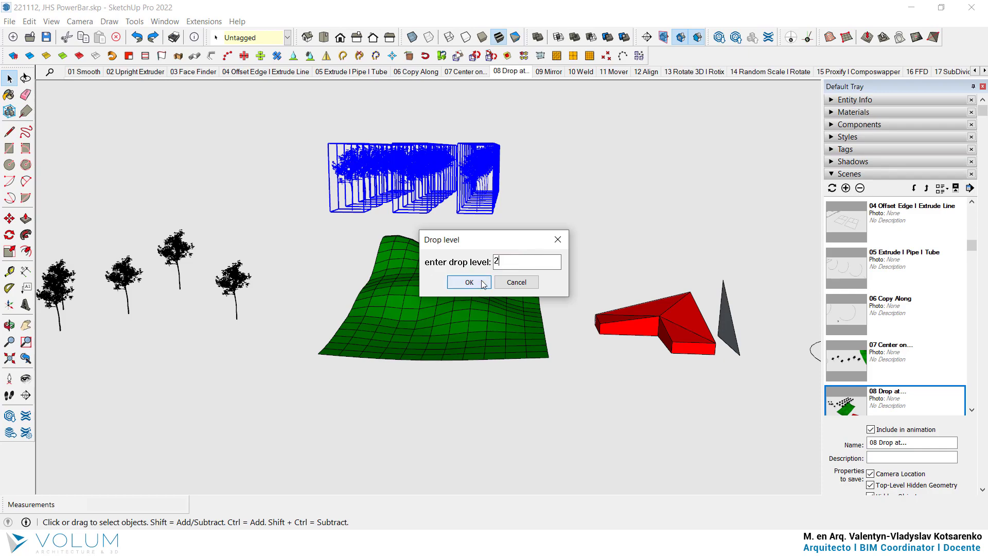
pyautogui.click(465, 282)
pyautogui.scroll(3, 449, 337)
pyautogui.moveTo(556, 320)
pyautogui.mouseDown(button='middle')
pyautogui.moveTo(360, 324)
pyautogui.moveTo(335, 313)
pyautogui.moveTo(406, 282)
pyautogui.moveTo(641, 131)
pyautogui.mouseUp(button='middle')
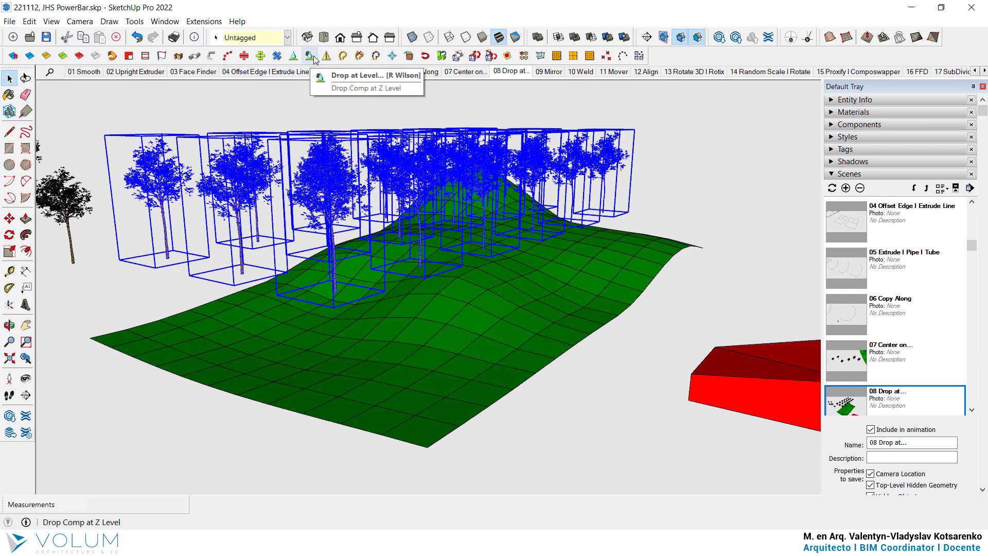
pyautogui.click(548, 71)
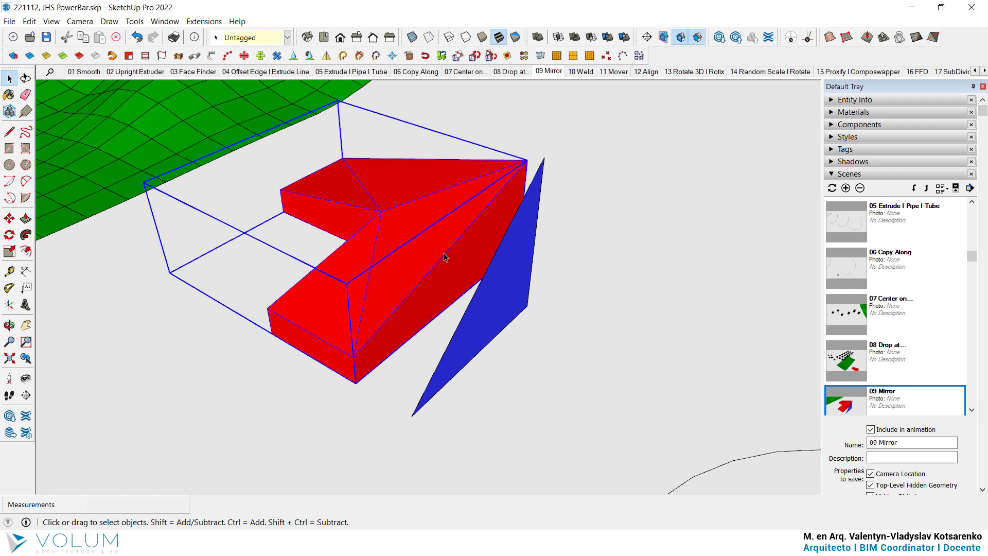
# Flip the red L-shaped block by scaling it to -1
pyautogui.click(9, 251)
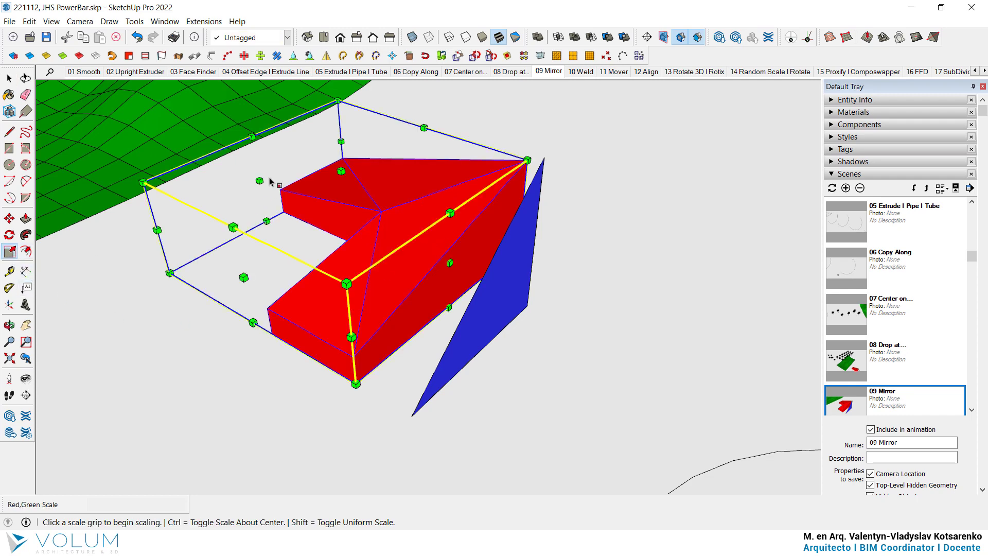
pyautogui.click(449, 263)
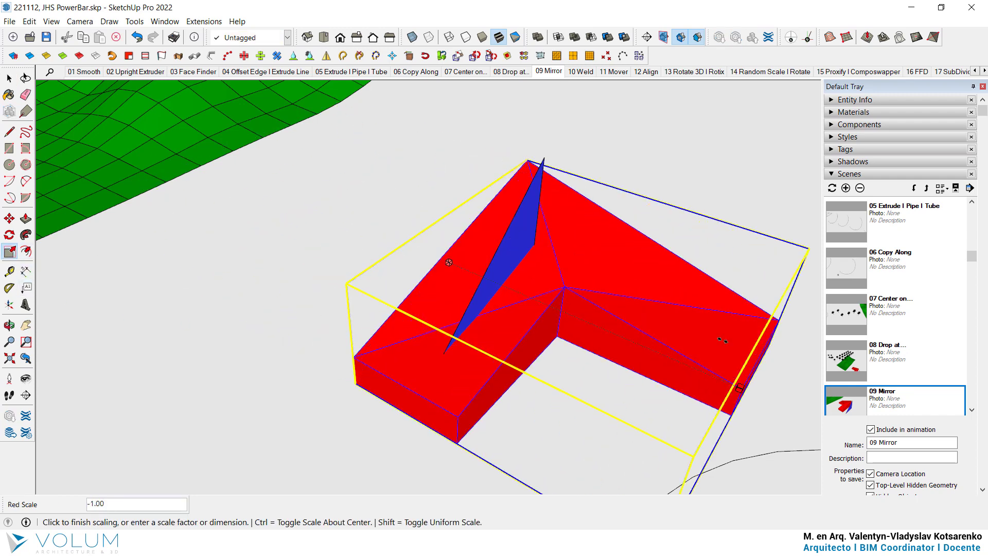
pyautogui.click(449, 262)
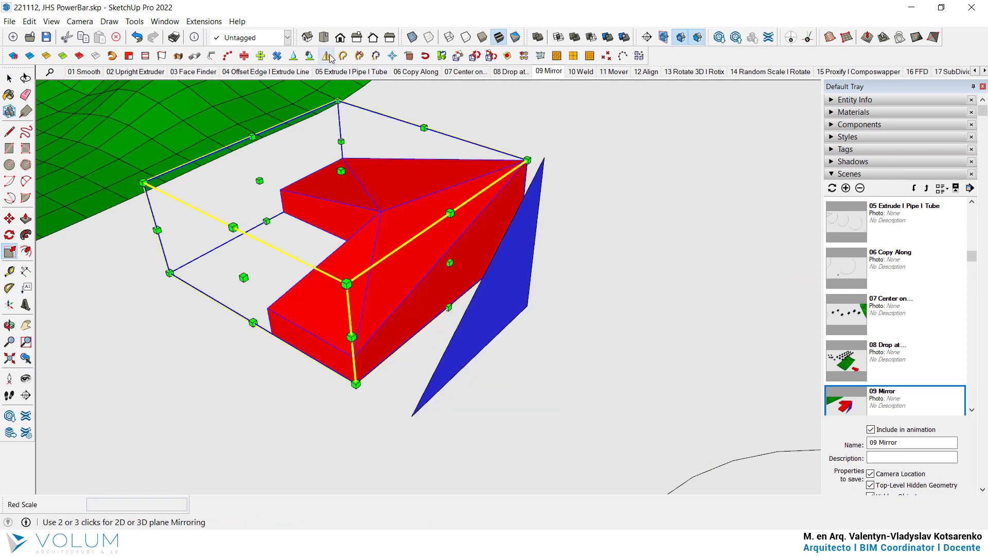
pyautogui.click(9, 78)
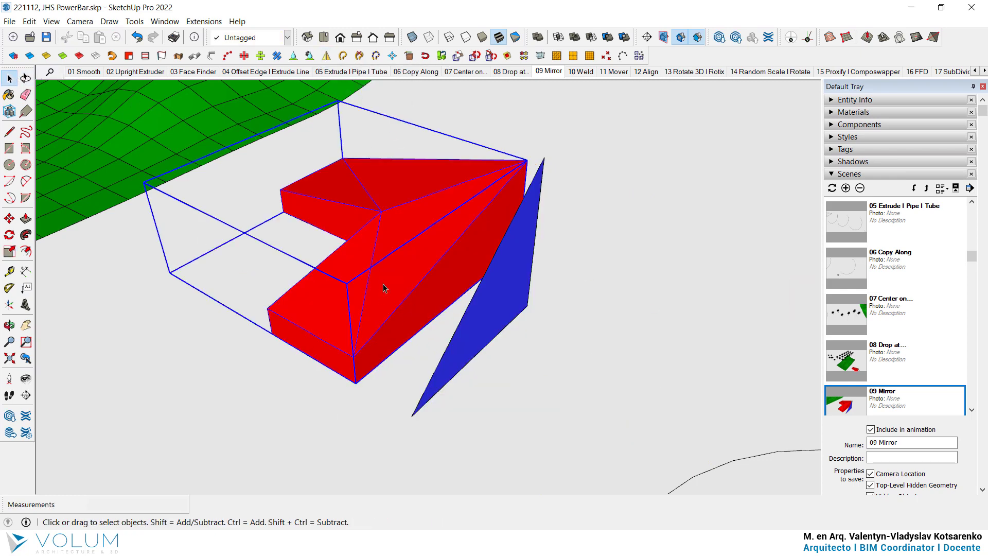
# Mirror the red block across the blue triangle using two of its vertices
pyautogui.click(327, 57)
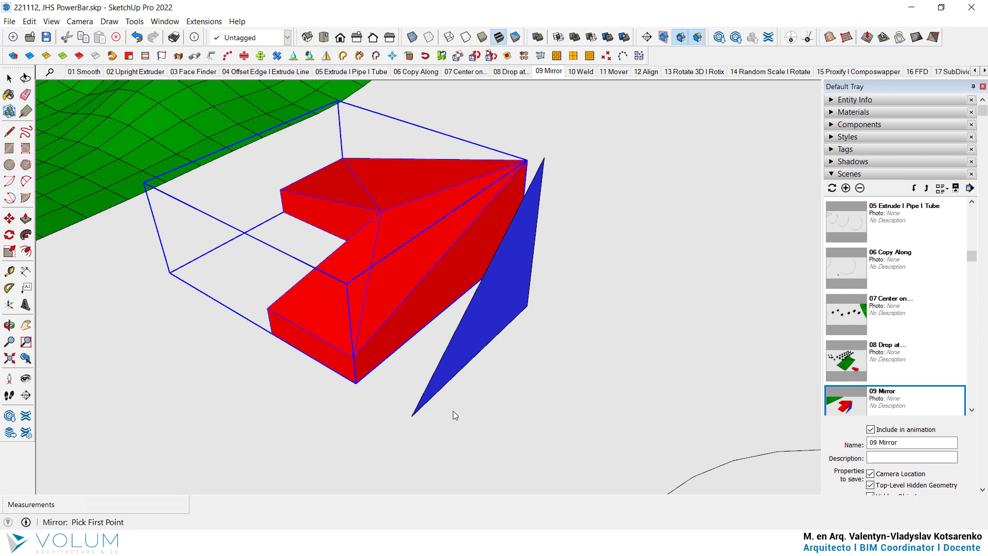
pyautogui.click(414, 416)
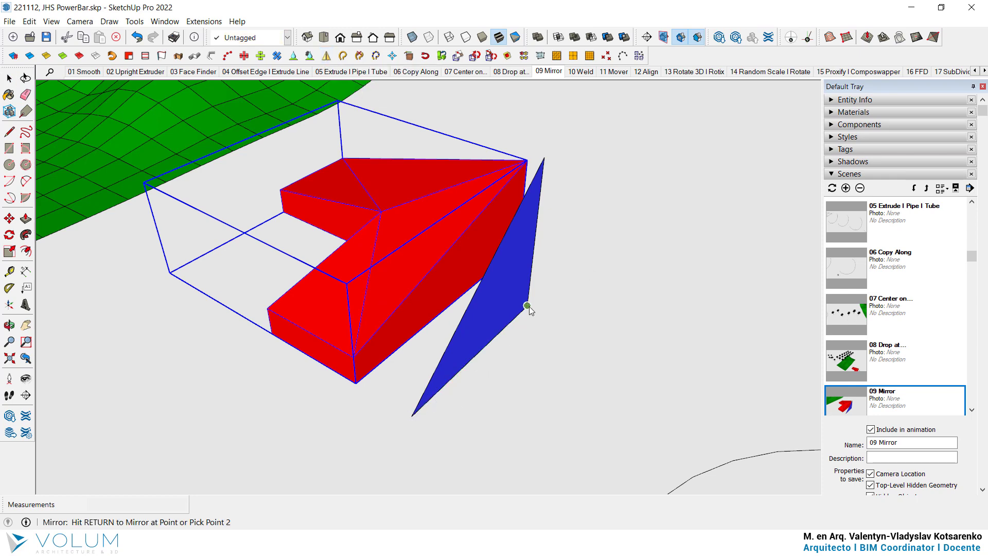
pyautogui.click(545, 159)
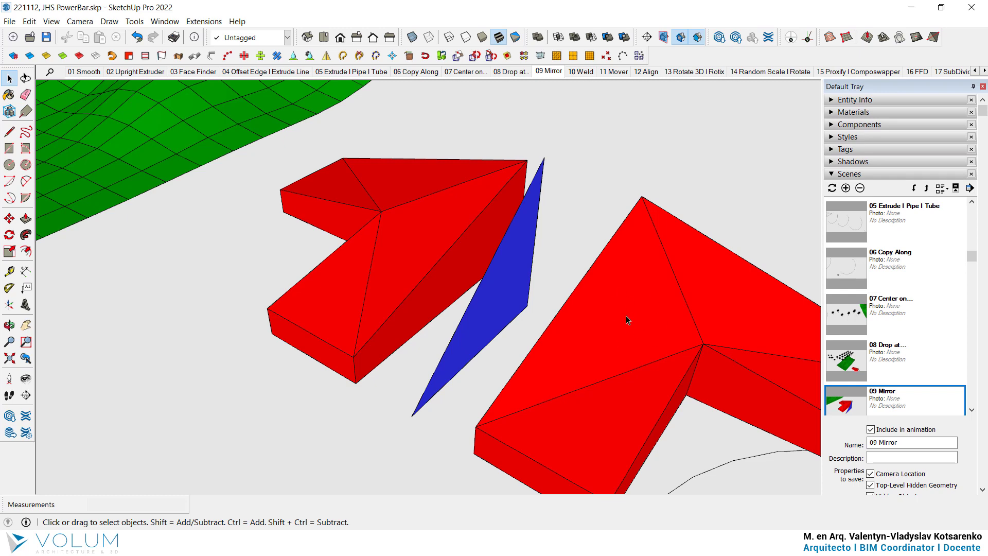
pyautogui.scroll(-3, 334, 248)
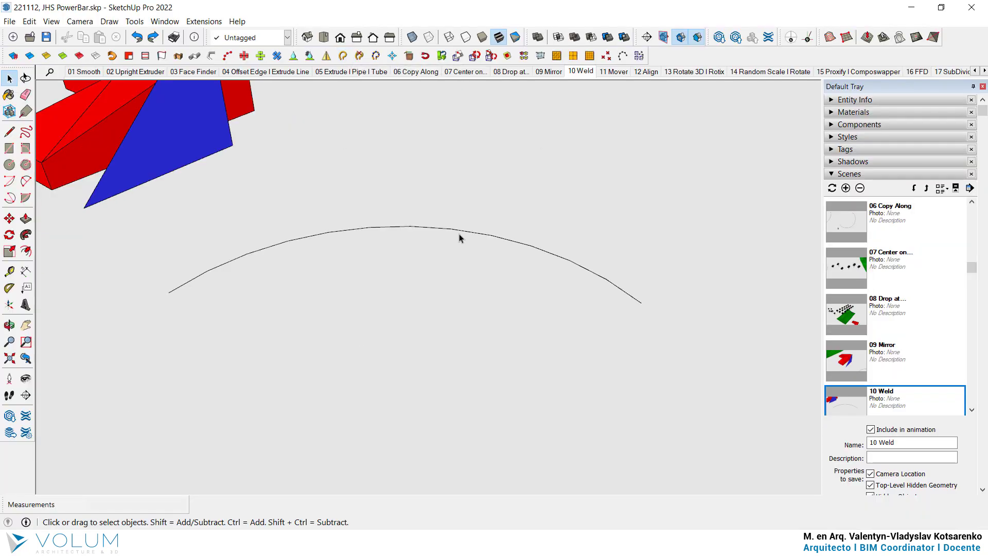
# Explode the selected arc and check its individual segments
pyautogui.click(462, 235)
pyautogui.moveTo(494, 289); pyautogui.dragTo(419, 173)
pyautogui.click(362, 57)
pyautogui.click(615, 286)
pyautogui.click(577, 272)
pyautogui.click(559, 258)
pyautogui.click(485, 236)
pyautogui.moveTo(176, 230); pyautogui.dragTo(150, 222)
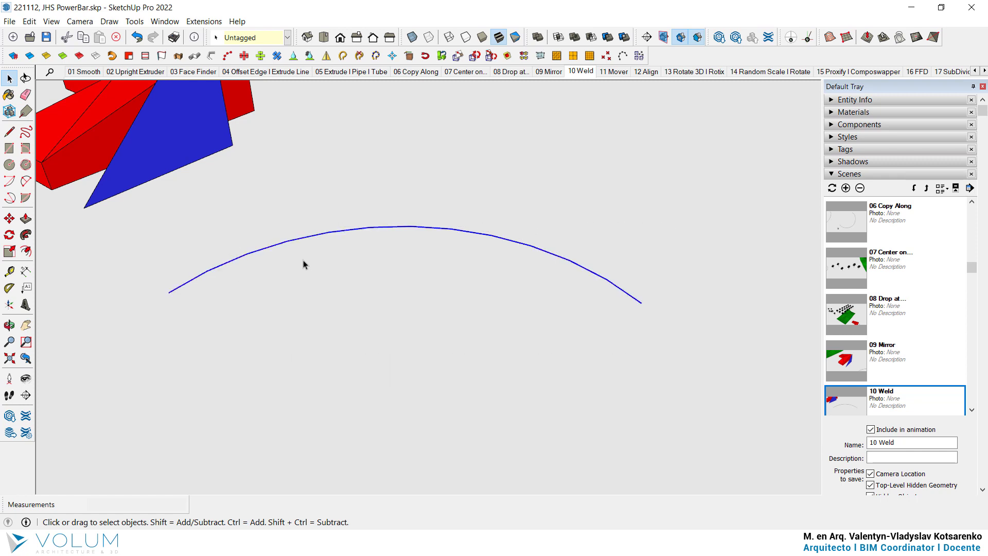
# Weld the arc into one curve and rebuild it as 64 equal segments
pyautogui.click(344, 55)
pyautogui.click(376, 56)
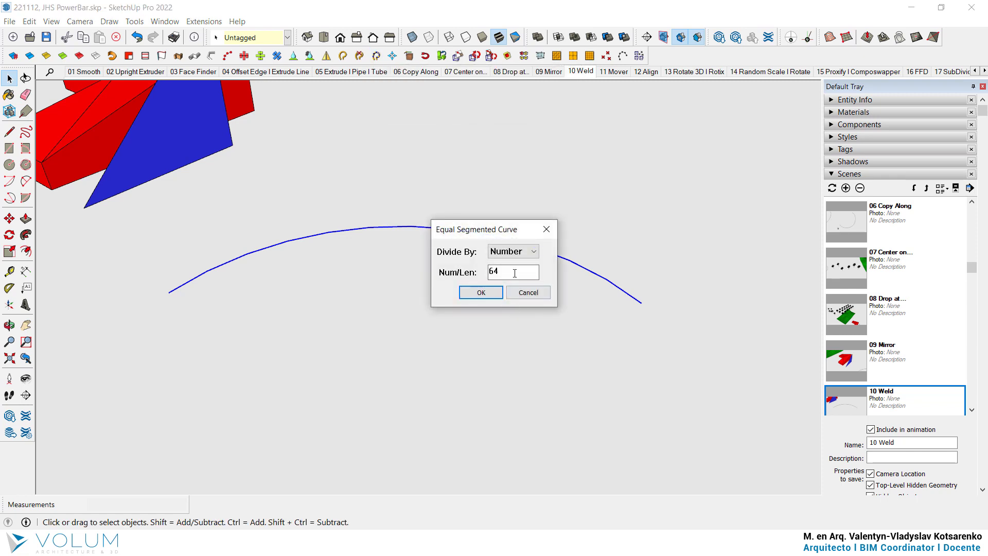
pyautogui.click(486, 292)
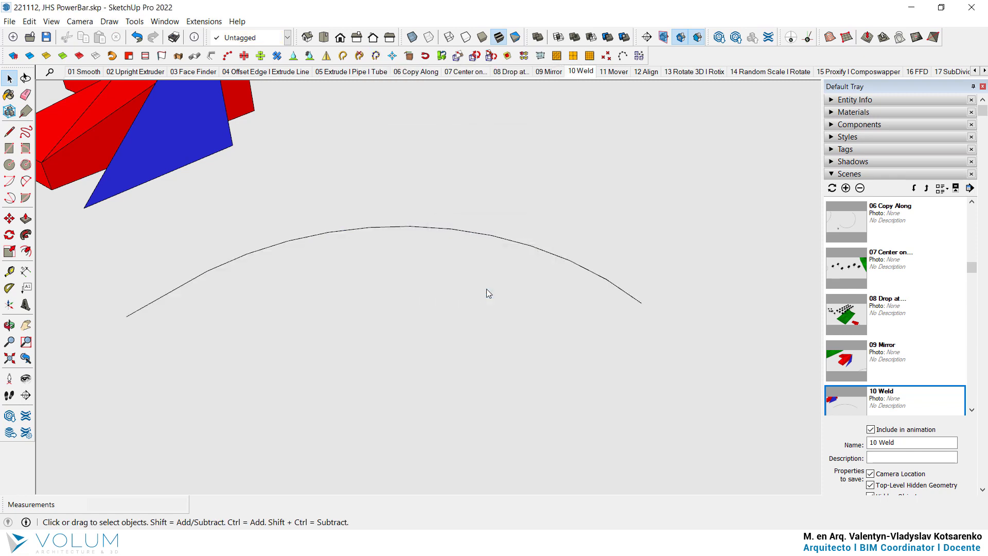
pyautogui.click(612, 285)
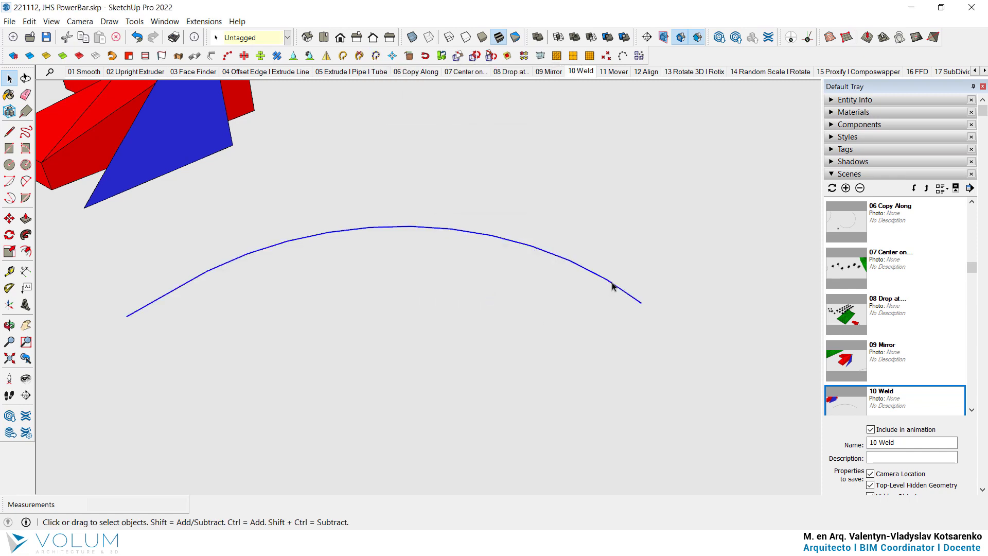
# Explode the 64-segment curve into separate edges and check several of them
pyautogui.click(359, 56)
pyautogui.click(154, 303)
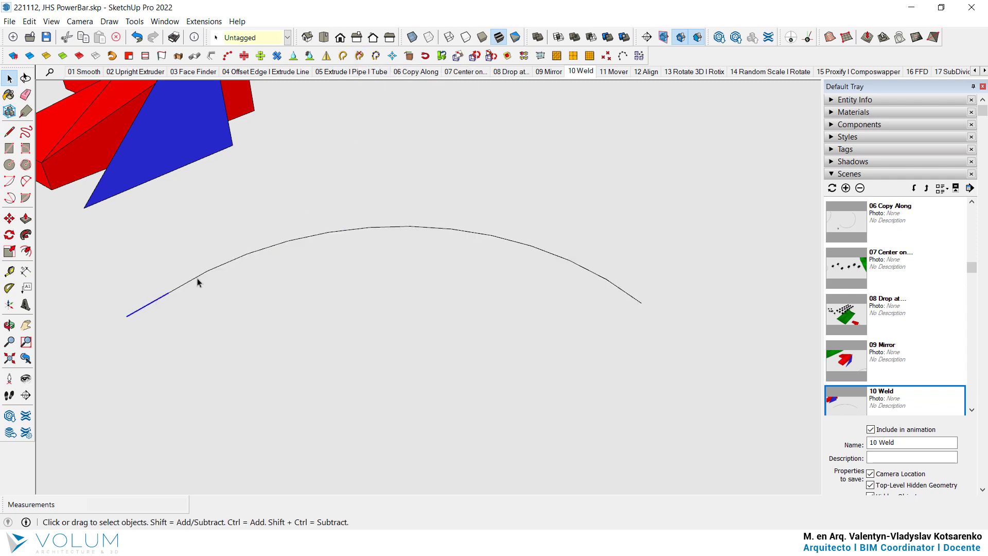
pyautogui.click(223, 264)
pyautogui.click(360, 228)
pyautogui.click(425, 229)
pyautogui.click(575, 282)
# Select the soccer ball in the 11 Mover scene and set JS Mover distance to 1.5
pyautogui.press('pagedown')
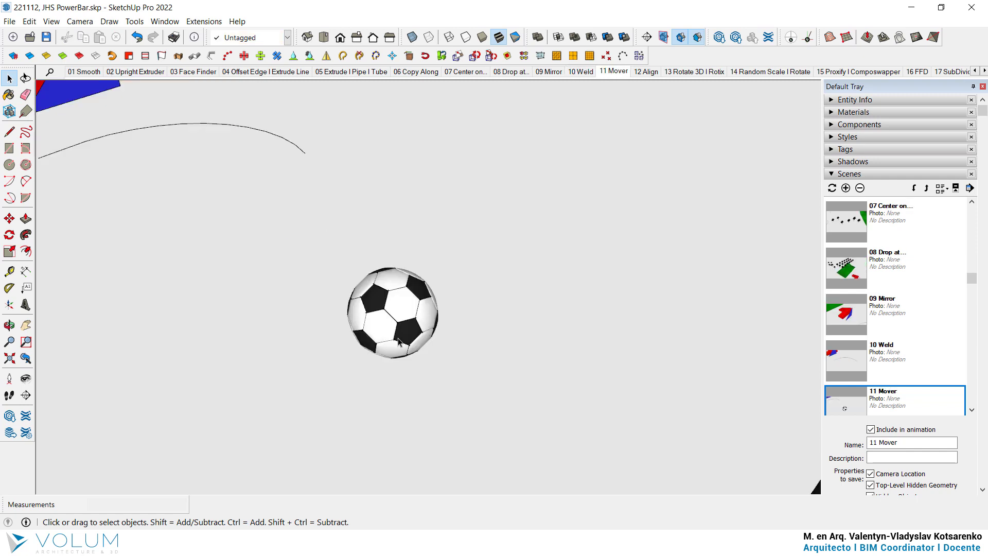
pyautogui.click(402, 319)
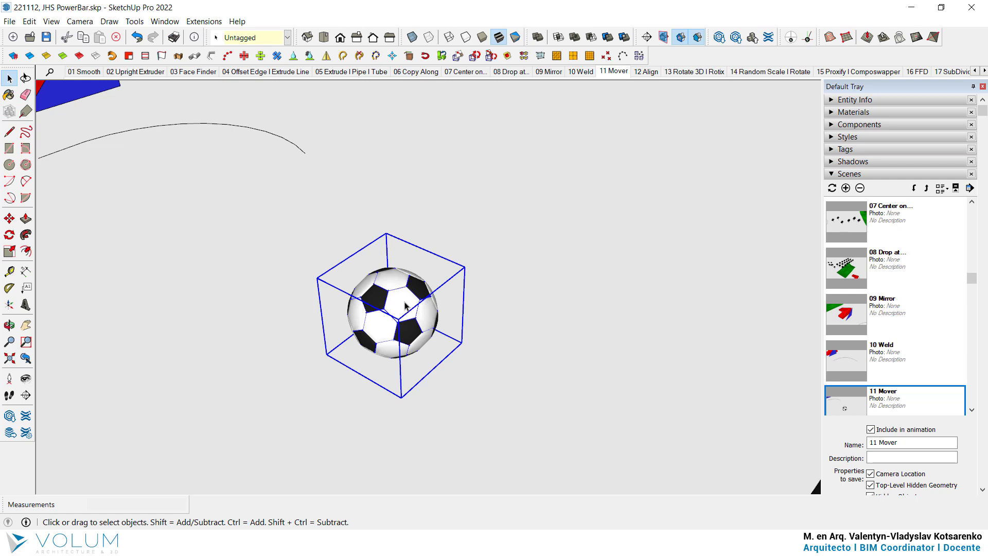
pyautogui.click(392, 58)
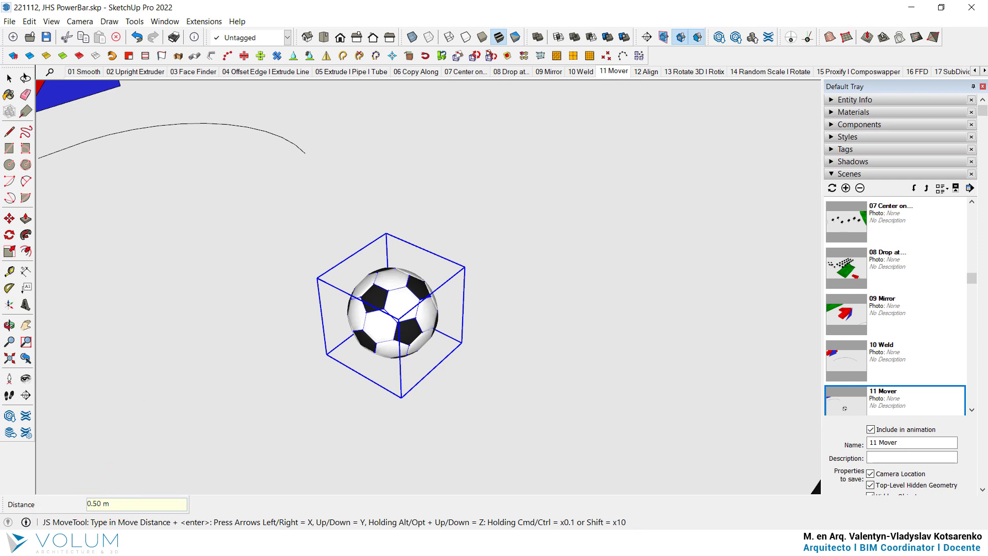
pyautogui.press('Right')
pyautogui.press('Right')
pyautogui.press('Right')
pyautogui.press('Right')
pyautogui.write('1.5')
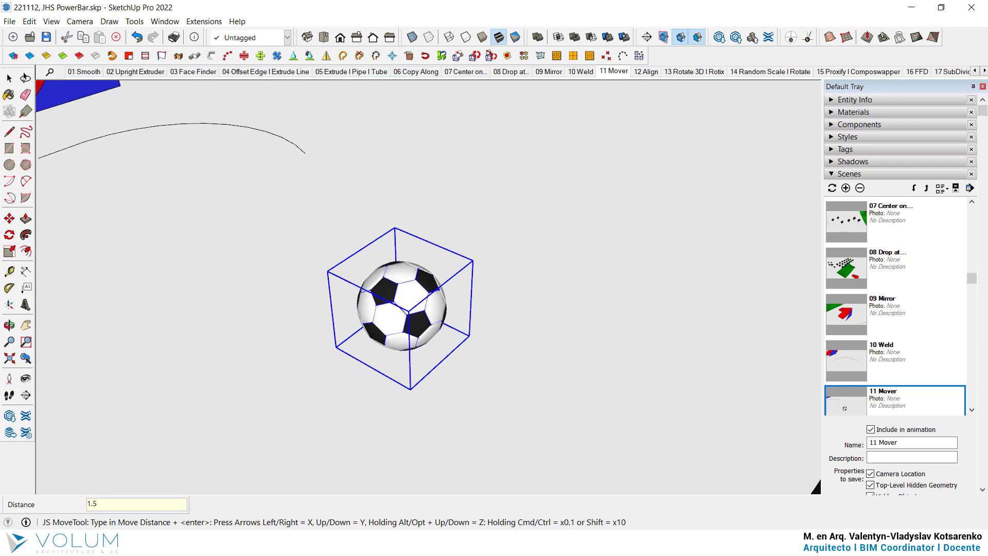
pyautogui.press('Right')
pyautogui.press('Right')
pyautogui.press('Right')
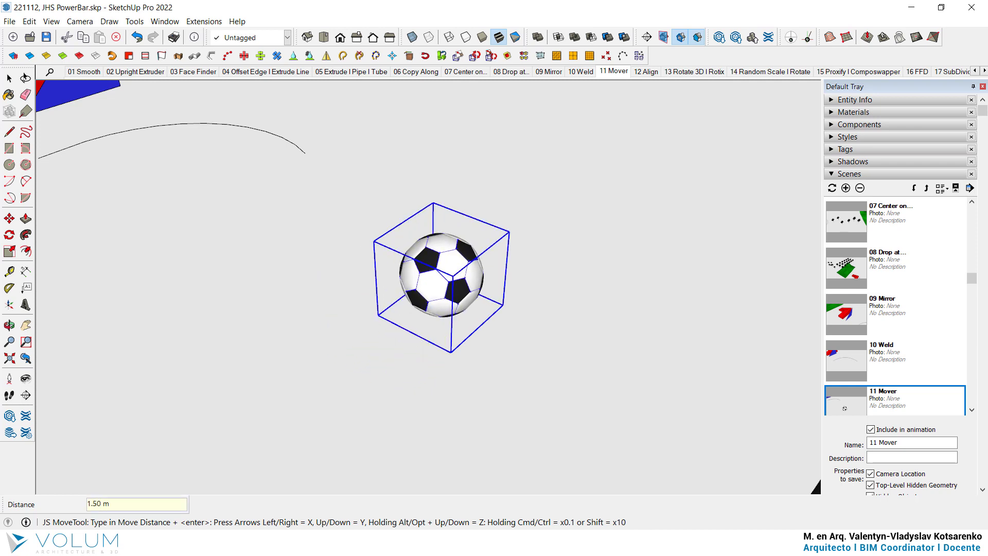
pyautogui.press('Right')
# Nudge the soccer ball left, right, down and along other axes in 1.50 m steps
pyautogui.press('Left')
pyautogui.press('Left')
pyautogui.press('Left')
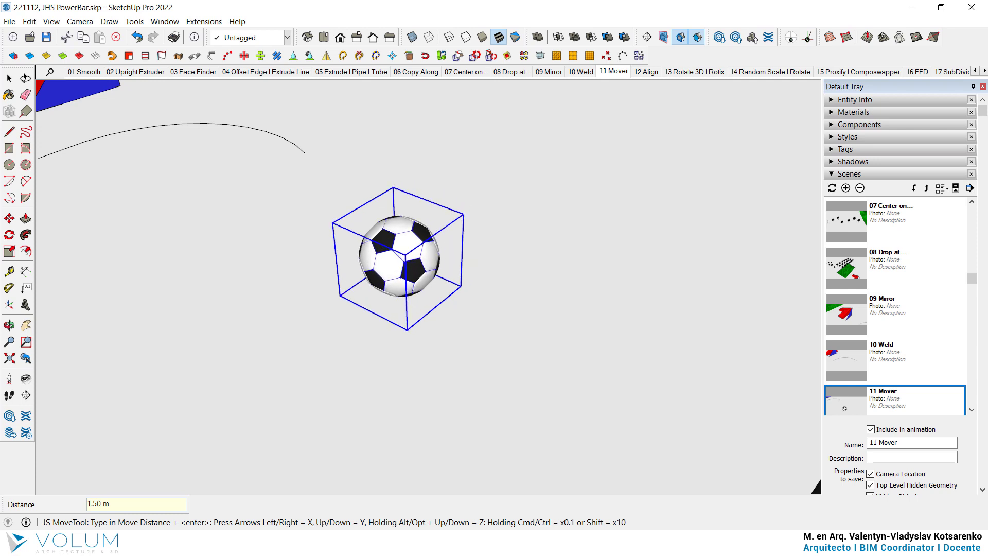
pyautogui.press('Left')
pyautogui.press('Down')
pyautogui.press('Right')
pyautogui.press('Right')
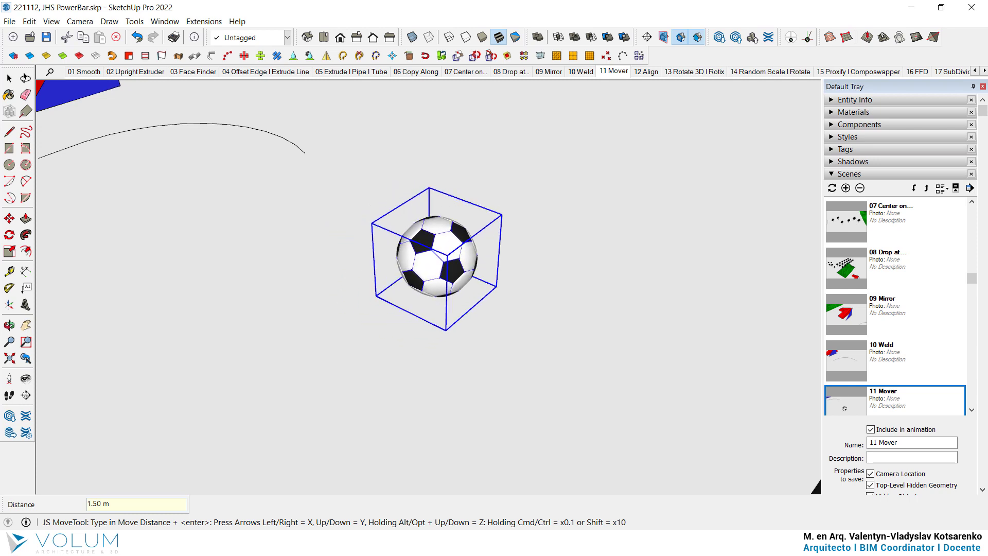
pyautogui.hotkey('shift', 'Right')
pyautogui.hotkey('shift', 'Left')
pyautogui.press('Left')
pyautogui.press('Left')
pyautogui.press('Right')
pyautogui.press('Right')
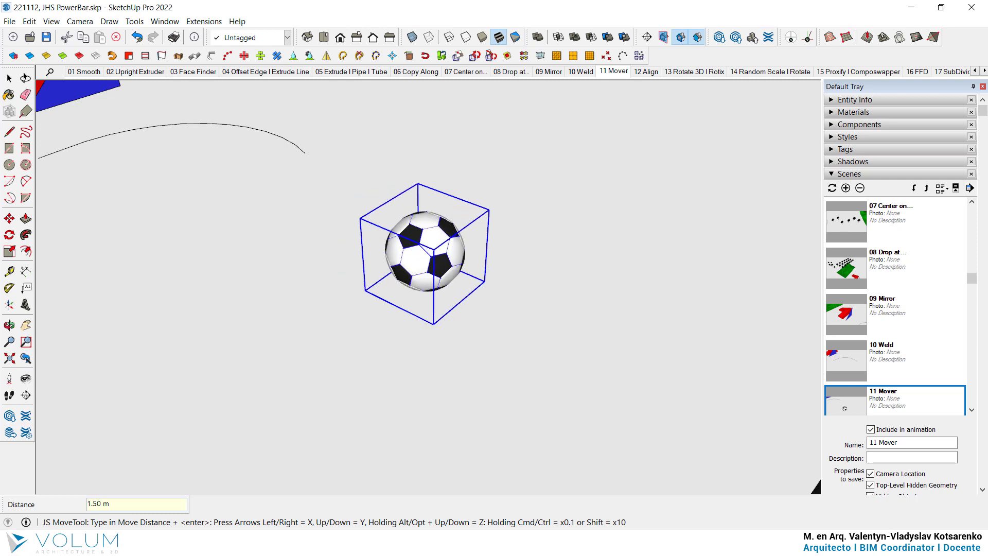
pyautogui.press('Left')
pyautogui.press('Left')
pyautogui.press('Right')
pyautogui.press('Right')
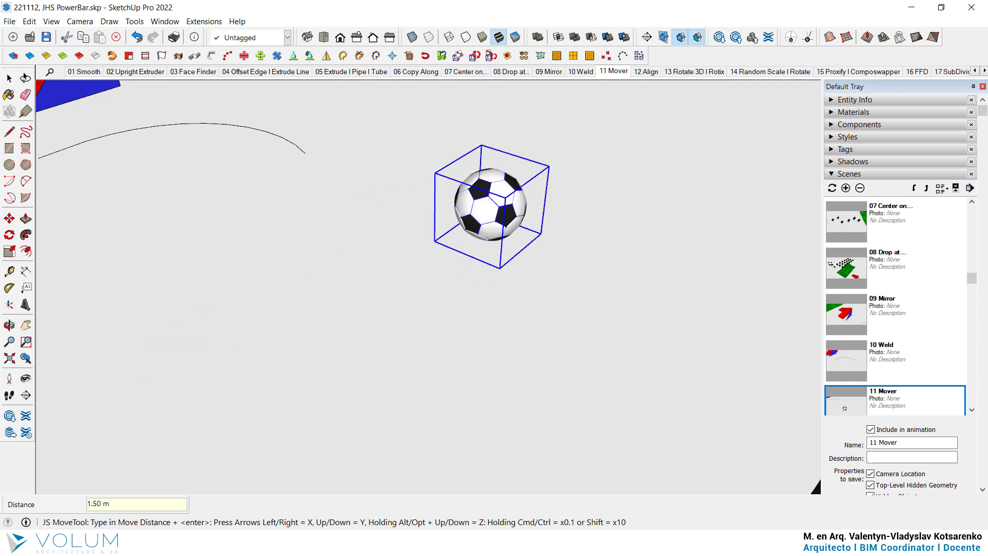
pyautogui.press('Left')
pyautogui.press('Left')
pyautogui.press('Right')
pyautogui.press('Right')
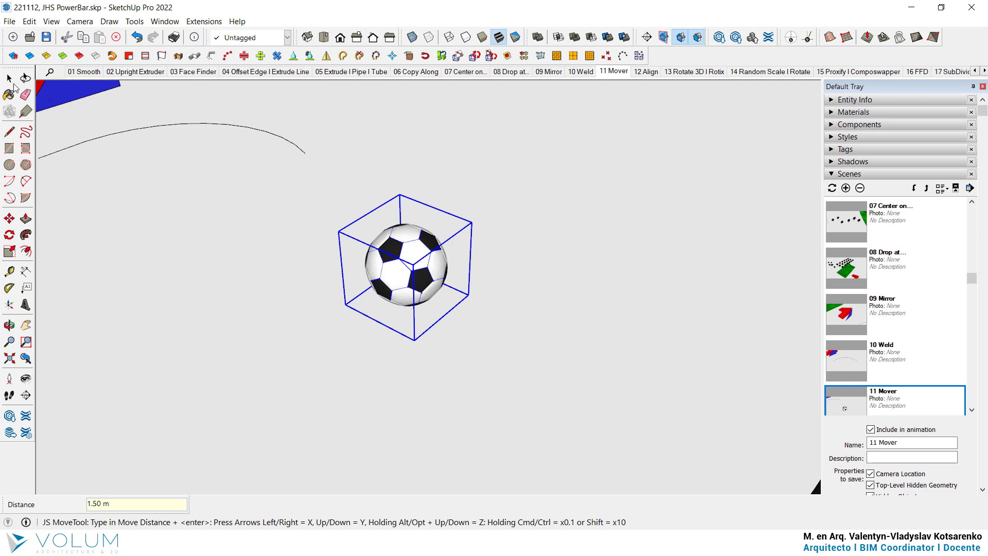
pyautogui.click(9, 77)
pyautogui.click(645, 72)
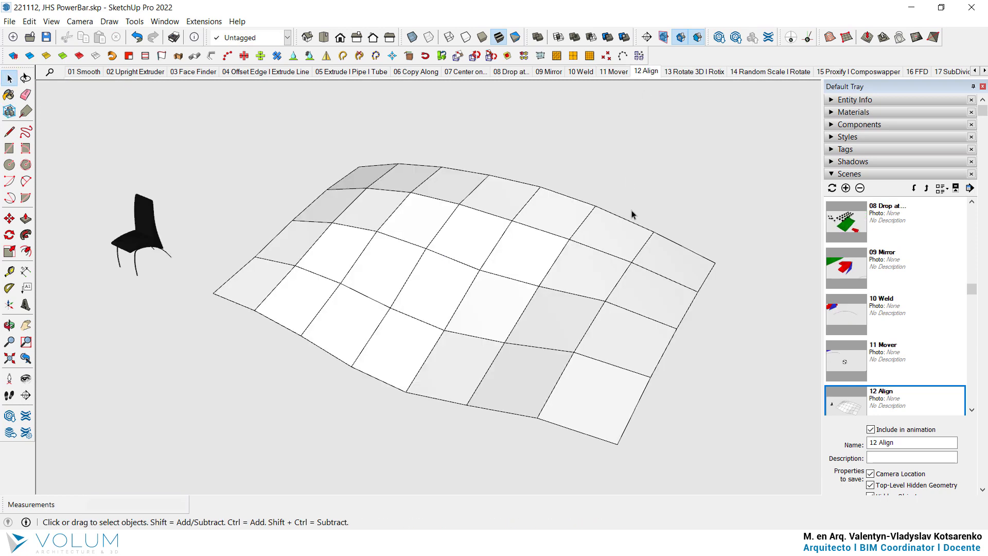
# Select the chair and pick its origin, X and Y points along its base for aligning
pyautogui.click(145, 241)
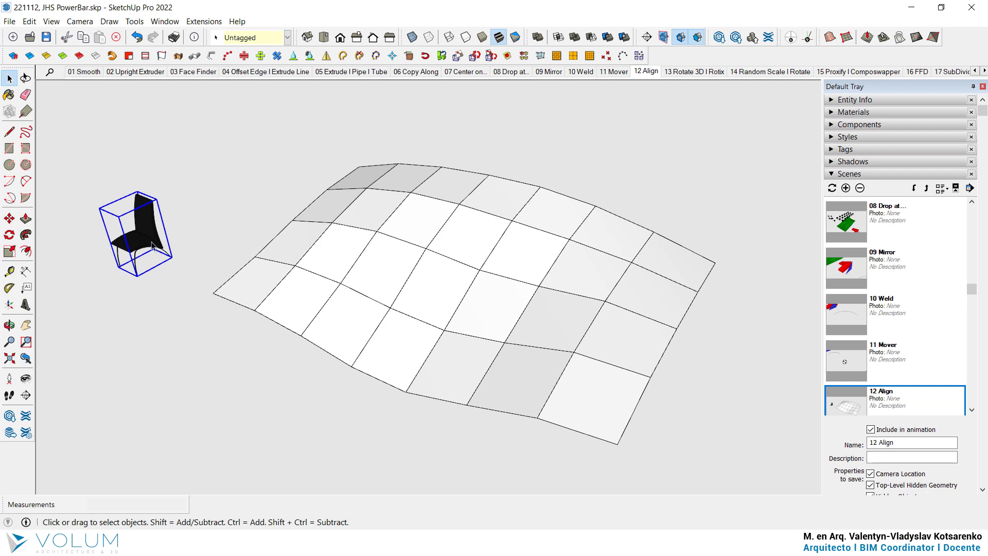
pyautogui.click(412, 60)
pyautogui.scroll(2, 100, 266)
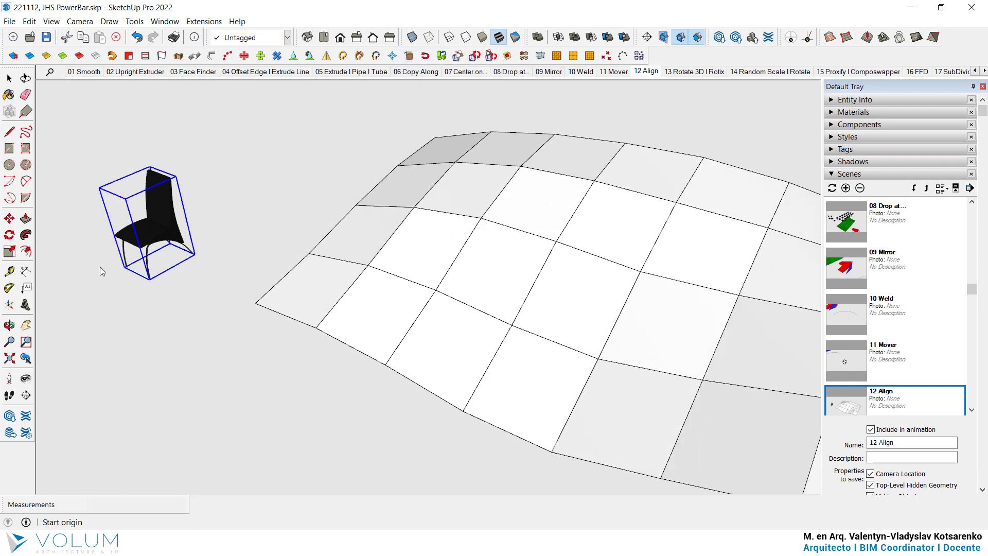
pyautogui.scroll(4, 100, 267)
pyautogui.click(191, 267)
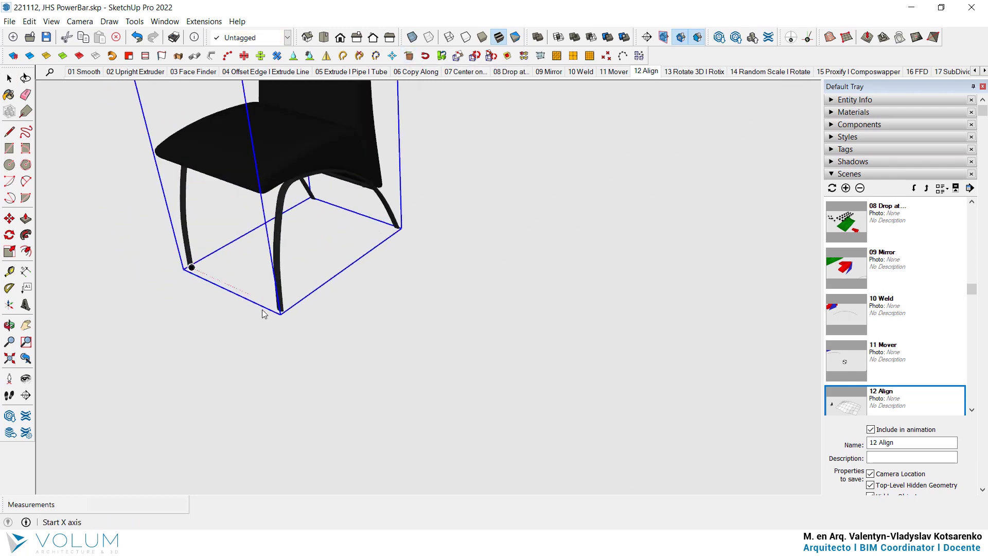
pyautogui.click(279, 309)
pyautogui.click(314, 198)
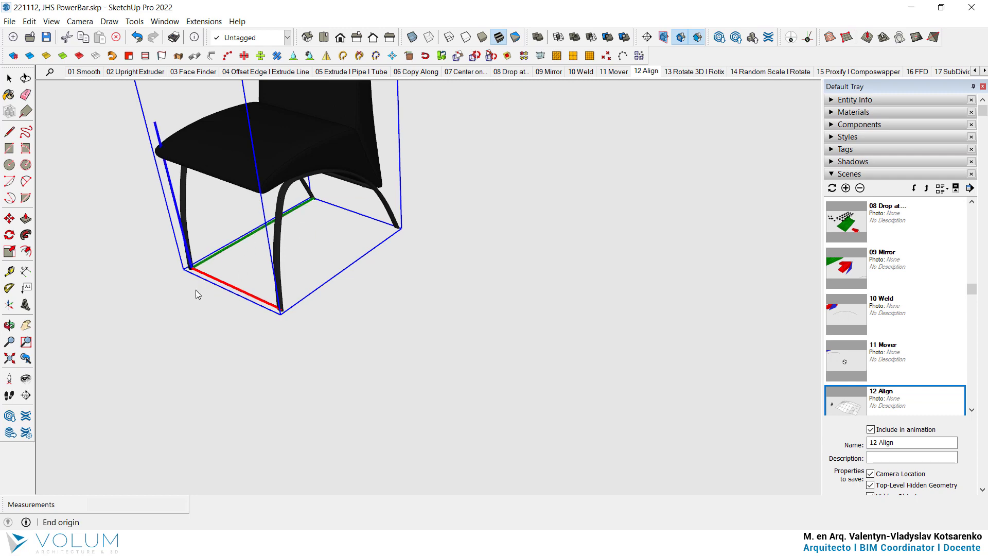
# Pick matching origin, X and Y points on a grid vertex so the chair stands on the surface
pyautogui.scroll(-5, 198, 283)
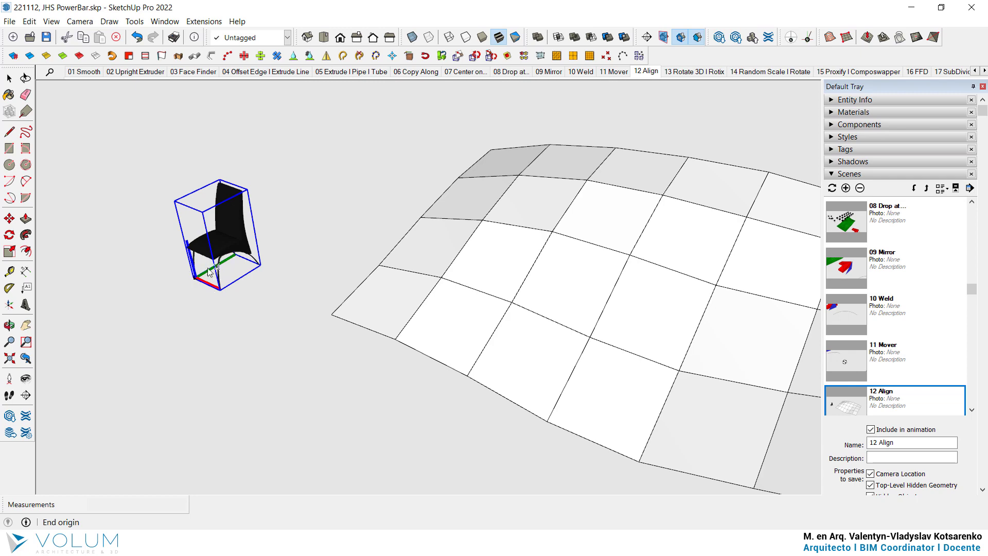
pyautogui.scroll(1, 516, 266)
pyautogui.scroll(3, 516, 266)
pyautogui.click(391, 284)
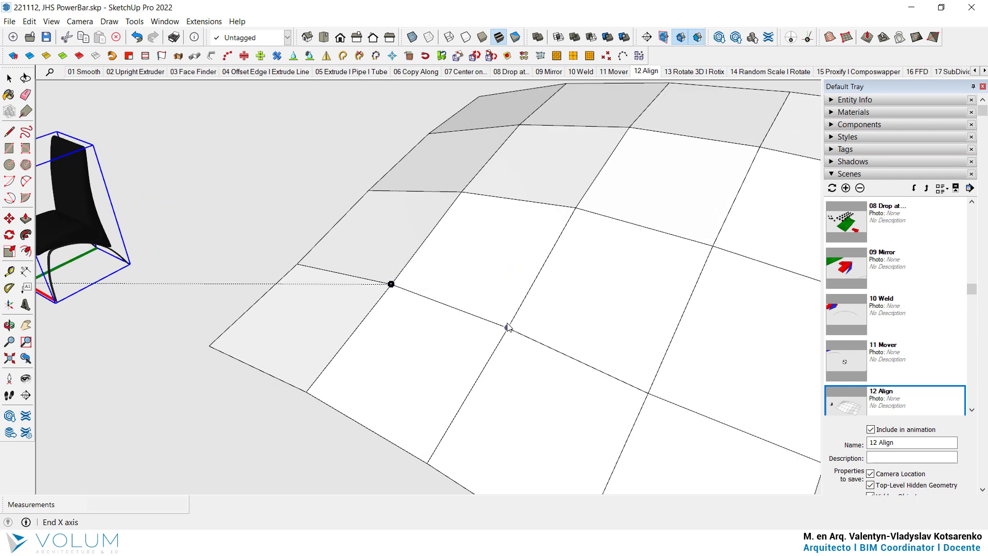
pyautogui.click(508, 326)
pyautogui.click(461, 191)
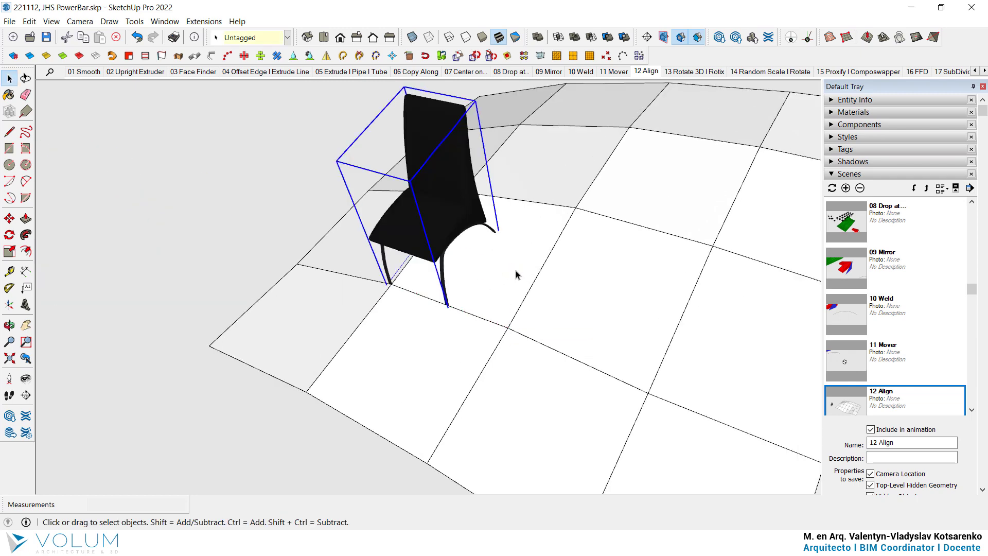
pyautogui.moveTo(445, 359); pyautogui.dragTo(399, 303, button='middle')
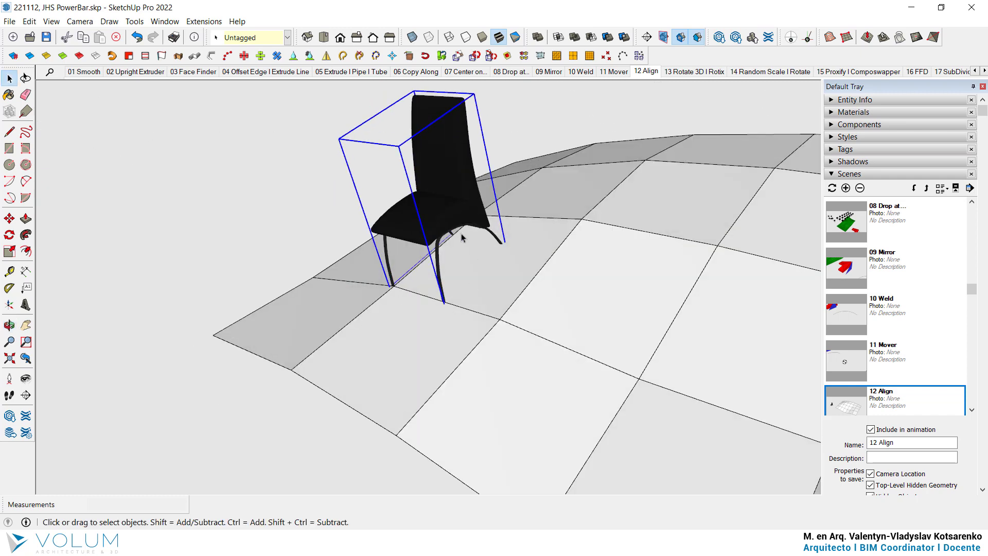
# Tilt the chair with Rotate 3D about its front-left corner
pyautogui.press('pagedown')
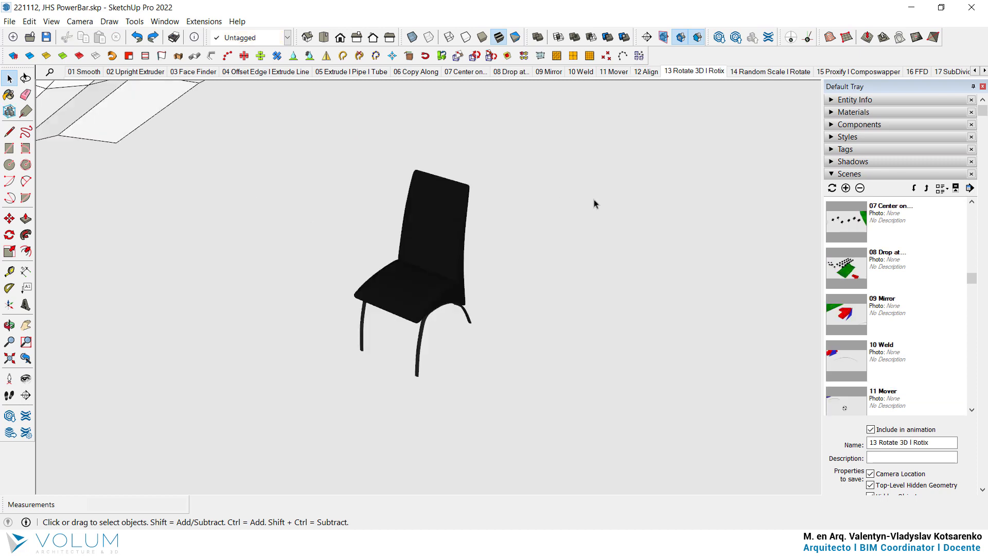
pyautogui.click(419, 295)
pyautogui.click(425, 55)
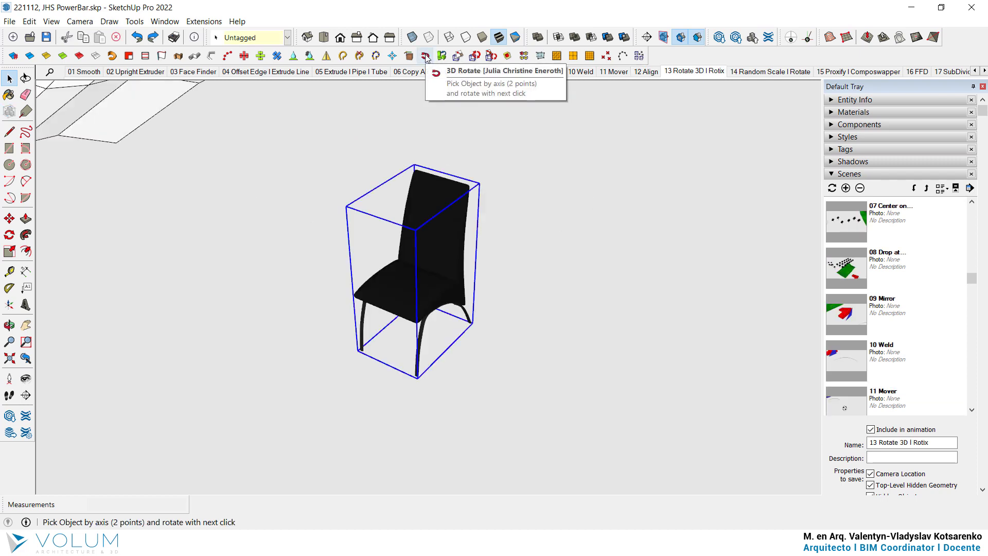
pyautogui.click(425, 56)
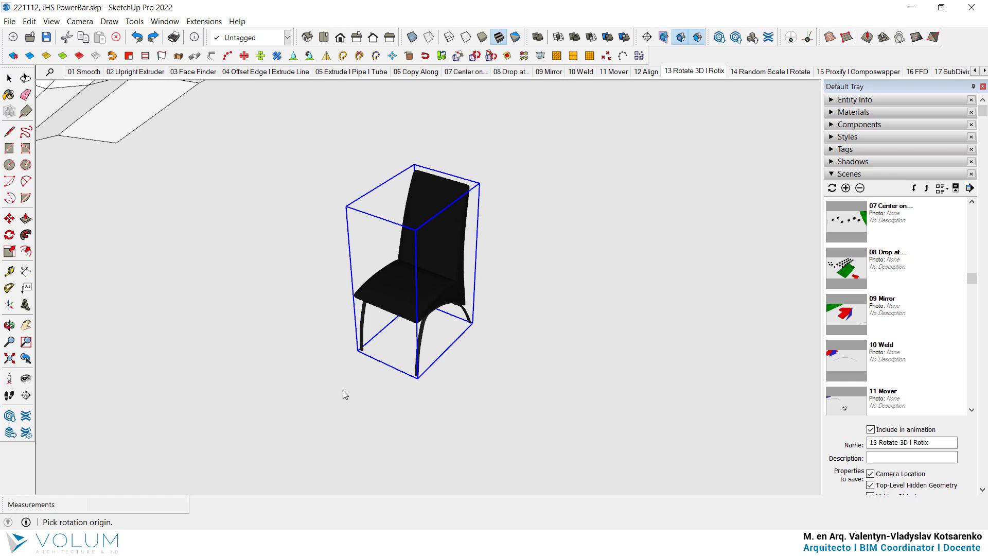
pyautogui.click(362, 348)
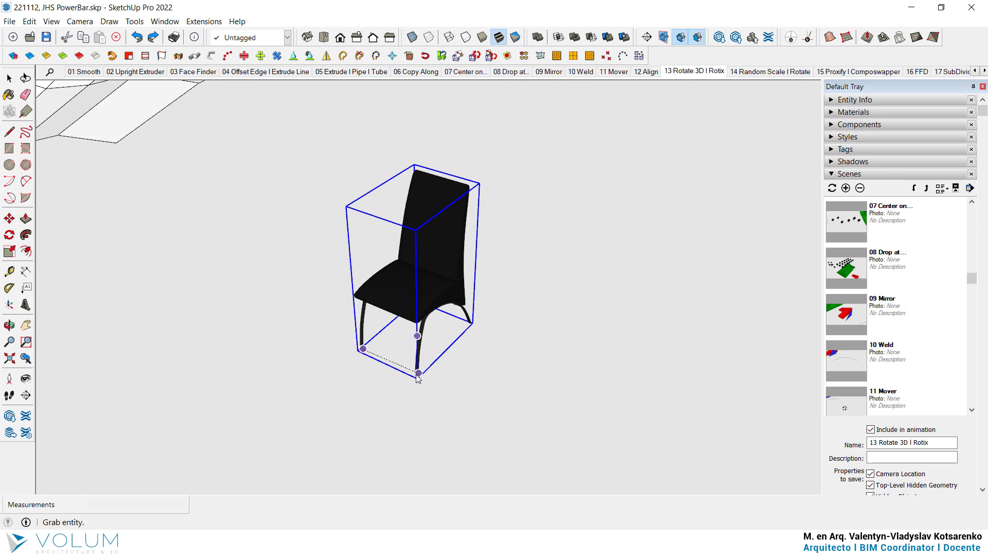
pyautogui.click(418, 373)
pyautogui.scroll(-3, 418, 378)
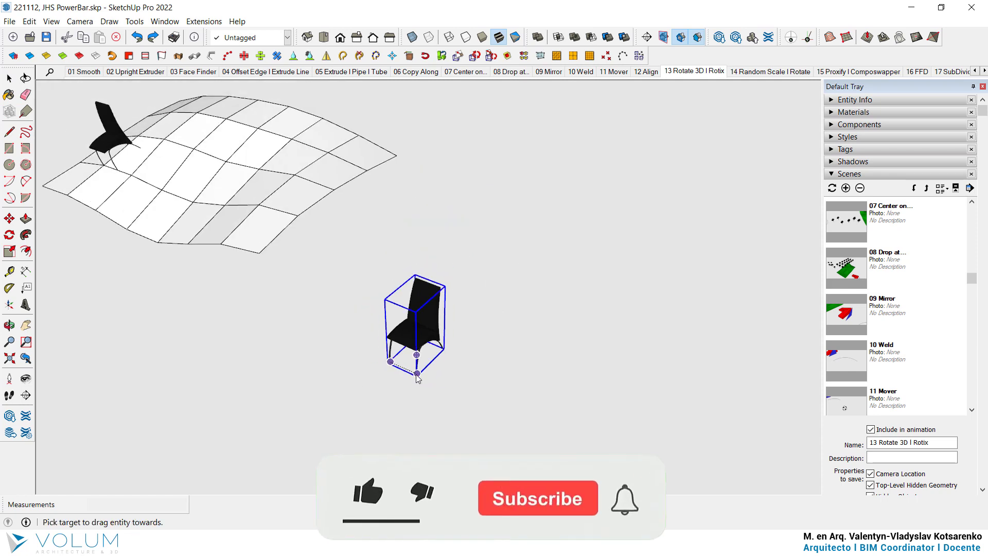
pyautogui.click(397, 160)
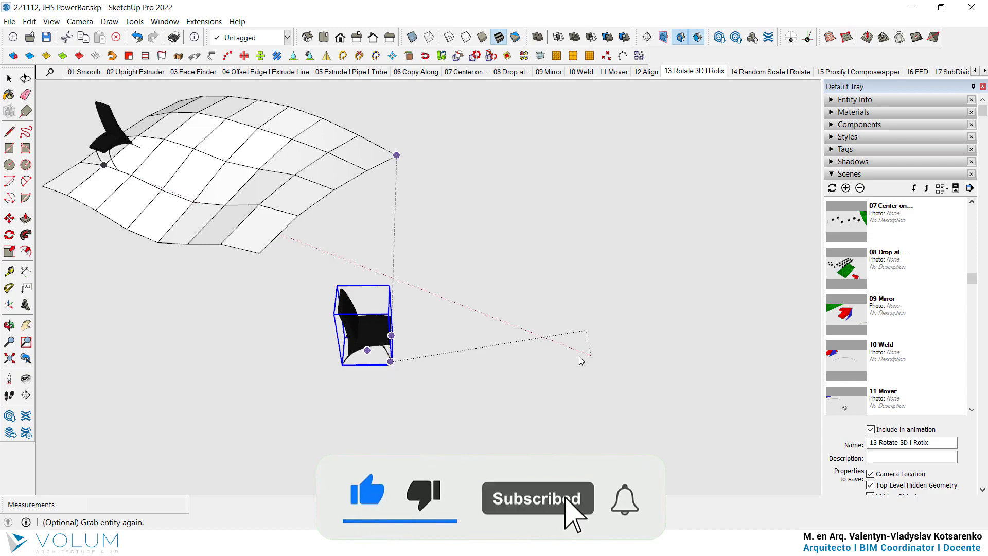
# Undo the chair's rotation and return to the Select tool
pyautogui.moveTo(583, 357); pyautogui.dragTo(304, 311, button='middle')
pyautogui.hotkey('ctrl', 'z')
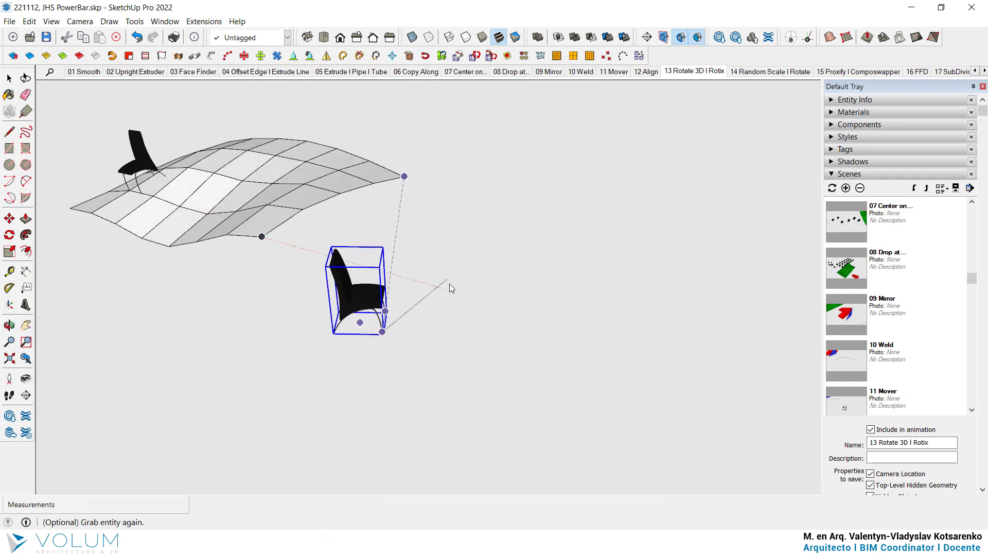
pyautogui.press('Escape')
pyautogui.press('space')
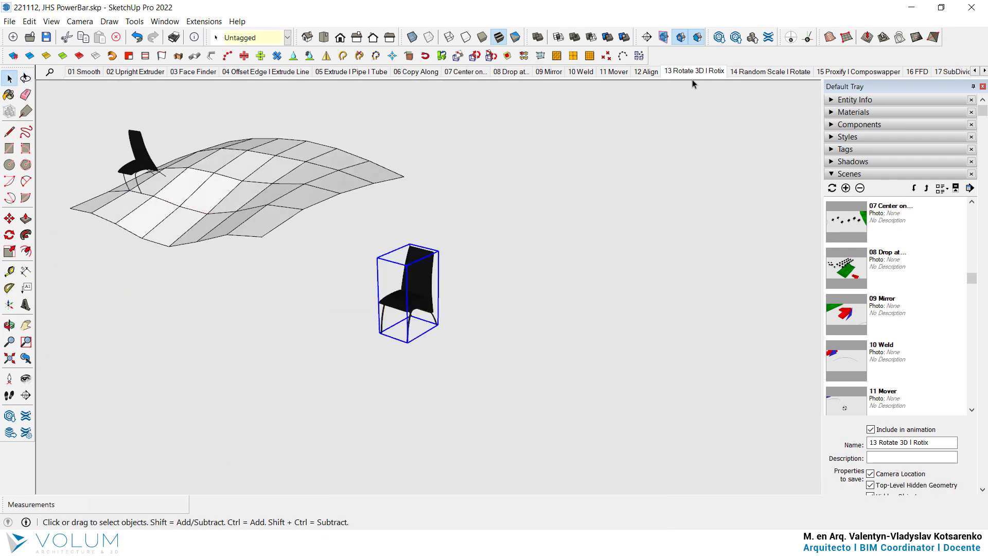
pyautogui.click(694, 72)
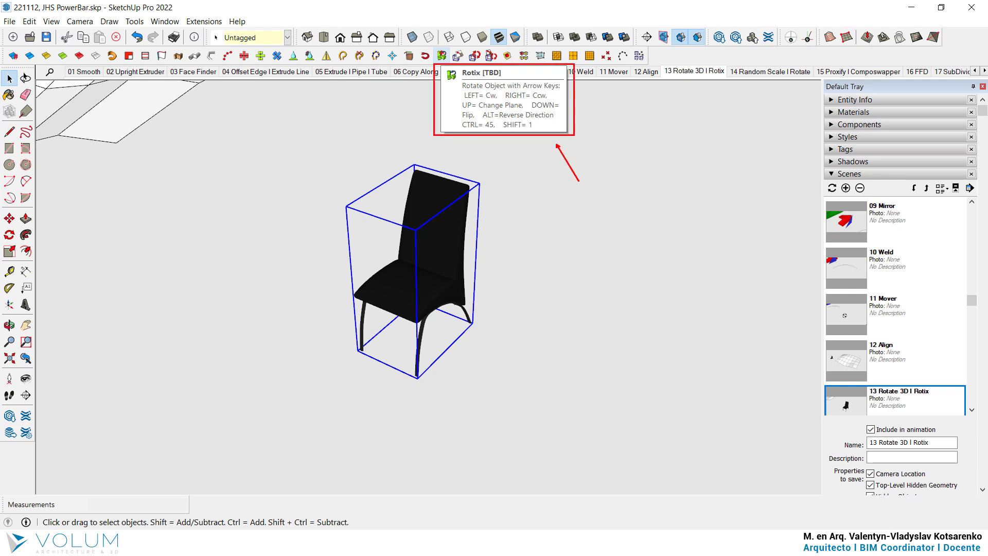
# Spin the chair in 15° Rotix steps about its vertical Z axis
pyautogui.click(441, 56)
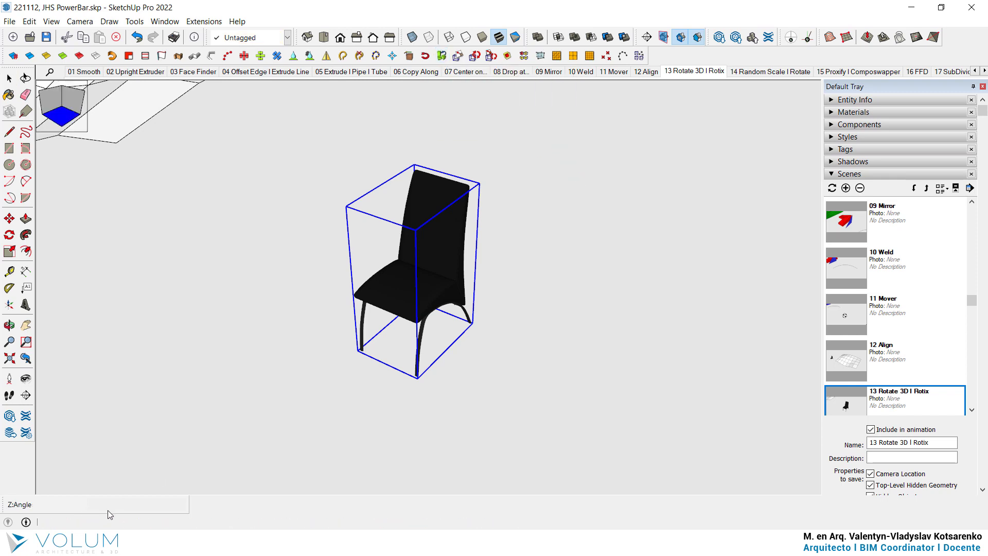
pyautogui.press('Left')
pyautogui.press('Left')
pyautogui.press('Left')
pyautogui.press('Left')
pyautogui.press('Left')
pyautogui.press('Left')
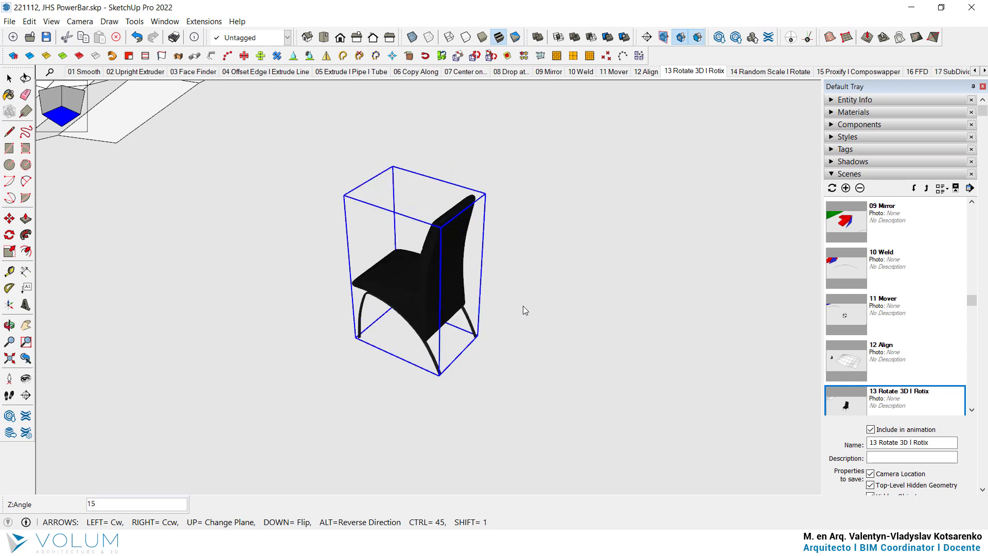
pyautogui.press('Left')
pyautogui.press('Left')
pyautogui.press('Left')
pyautogui.press('Left')
pyautogui.press('Left')
pyautogui.press('Left')
pyautogui.press('Up')
pyautogui.press('Left')
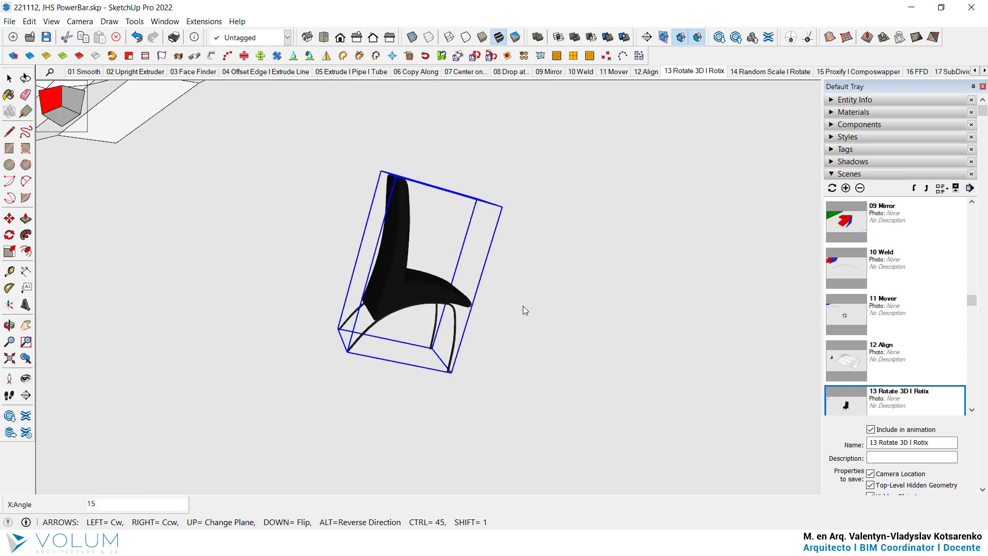
pyautogui.press('Left')
# Continue rotating the chair in 15° steps about the X, Y and Z axes
pyautogui.press('Left')
pyautogui.press('Left')
pyautogui.press('Left')
pyautogui.press('Left')
pyautogui.press('Up')
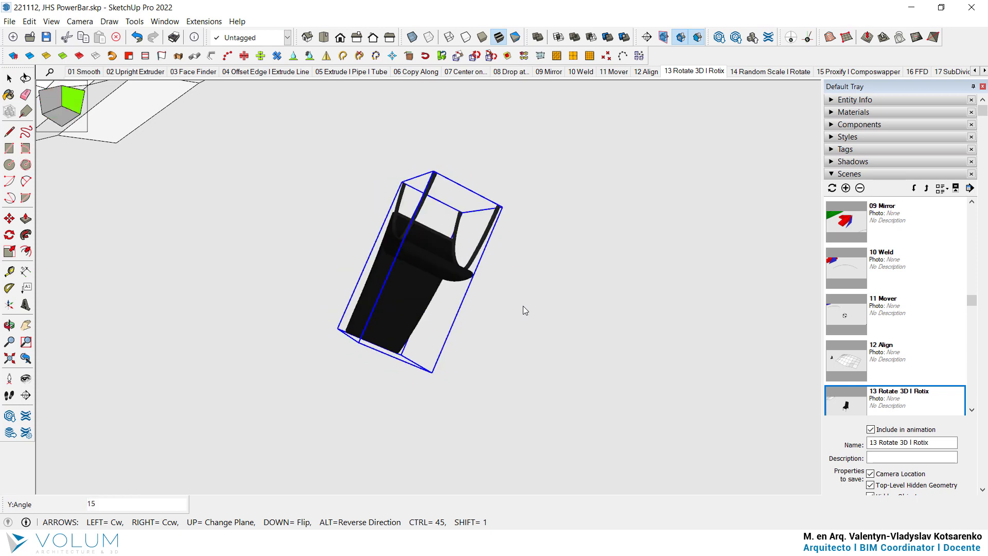
pyautogui.press('Left')
pyautogui.press('Left')
pyautogui.press('Left')
pyautogui.press('Left')
pyautogui.press('Left')
pyautogui.press('Left')
pyautogui.press('Left')
pyautogui.press('Left')
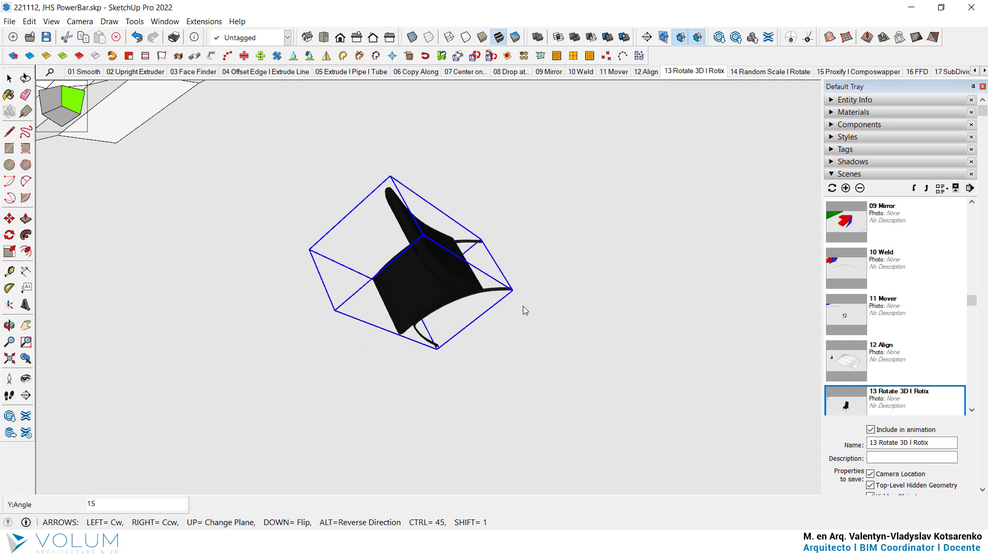
pyautogui.press('Up')
pyautogui.press('Left')
pyautogui.press('Left')
pyautogui.press('Left')
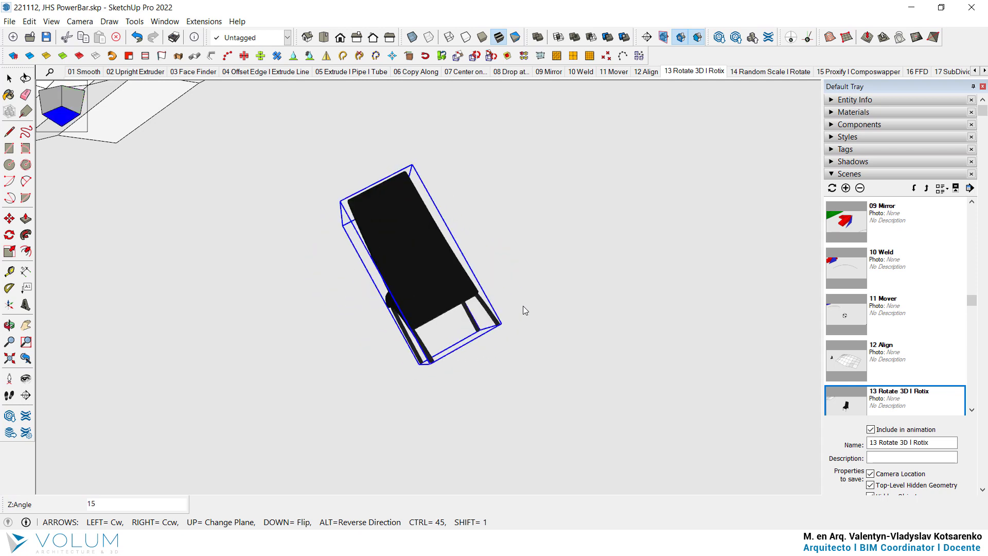
pyautogui.press('Left')
pyautogui.press('Left')
pyautogui.press('Left')
pyautogui.press('Left')
pyautogui.press('Left')
pyautogui.press('Left')
pyautogui.press('Left')
pyautogui.press('Left')
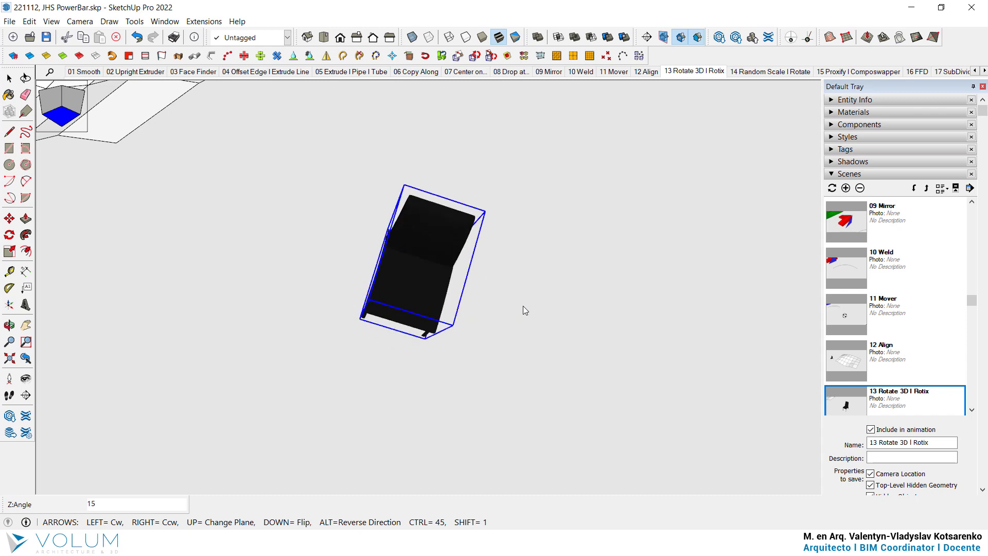
pyautogui.press('Up')
pyautogui.press('Left')
pyautogui.press('Left')
pyautogui.press('Left')
pyautogui.press('Left')
pyautogui.press('Left')
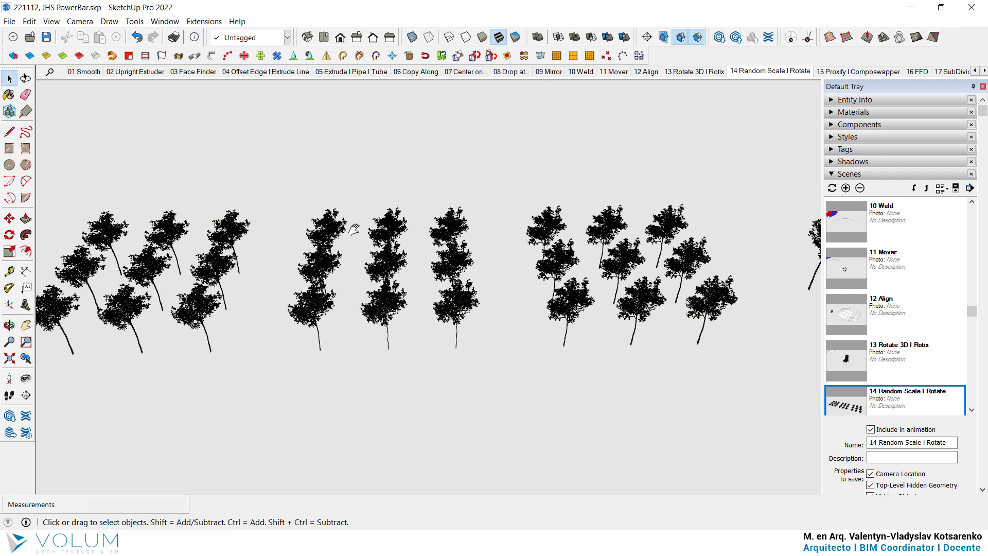
# Randomly rescale the left tree groups three times with Random Scale
pyautogui.moveTo(443, 348); pyautogui.dragTo(221, 146)
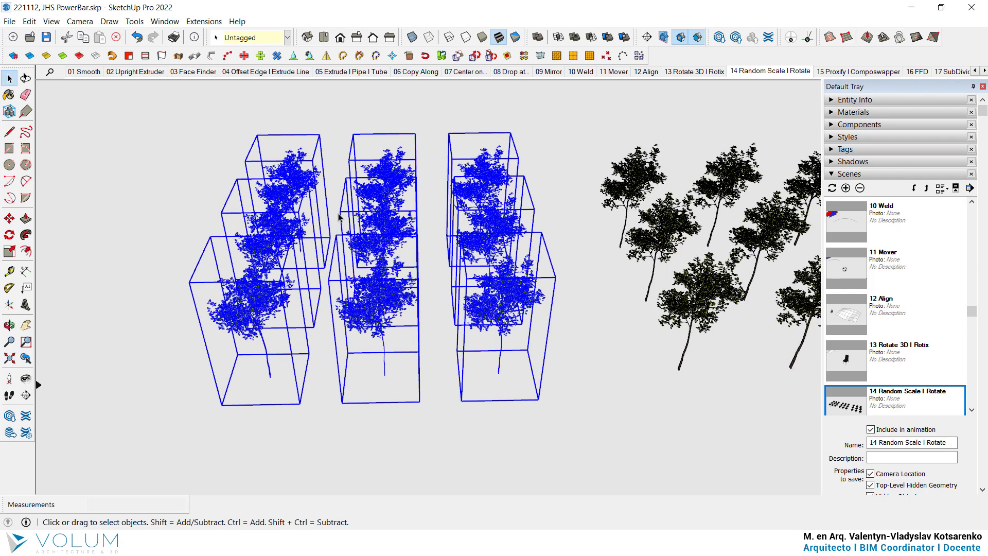
pyautogui.click(458, 57)
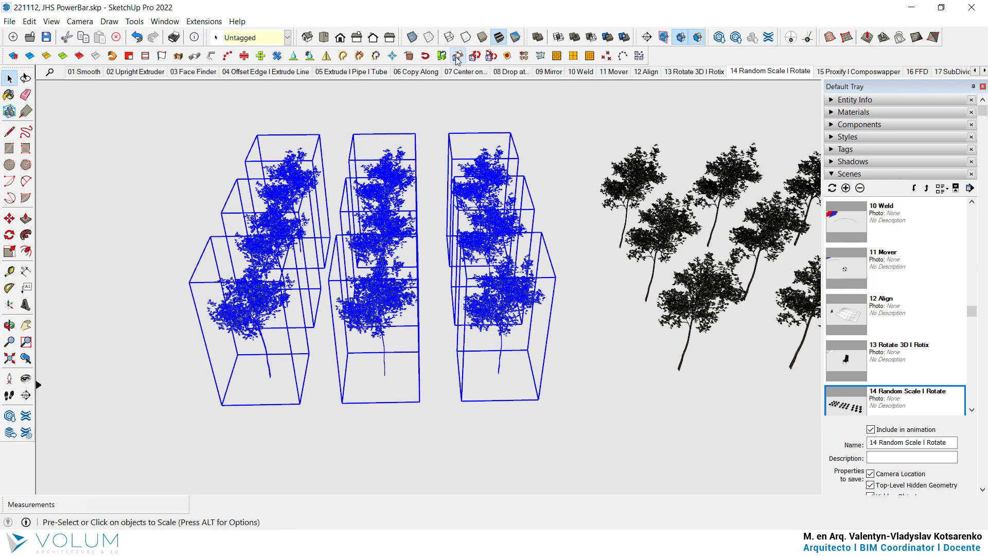
pyautogui.moveTo(430, 227); pyautogui.dragTo(452, 75, button='middle')
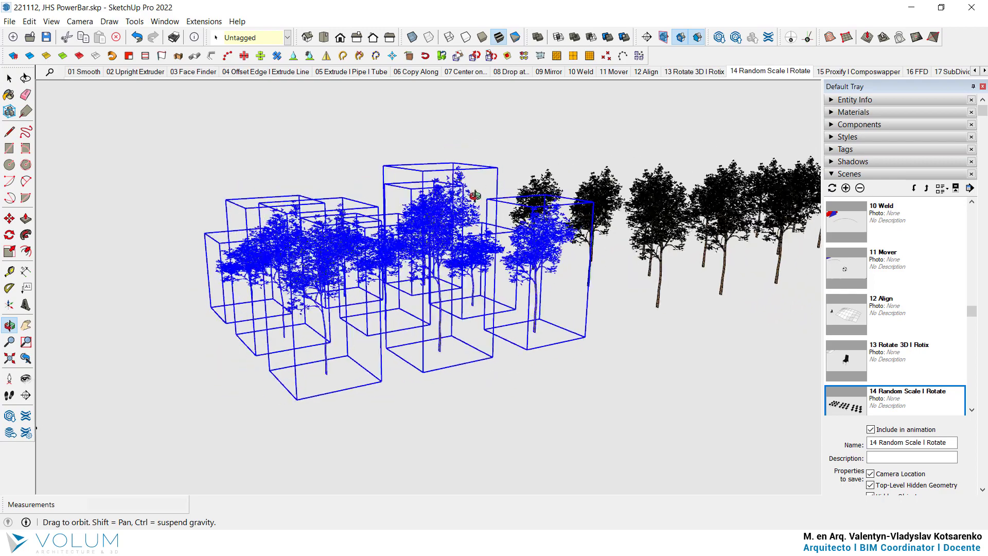
pyautogui.click(457, 56)
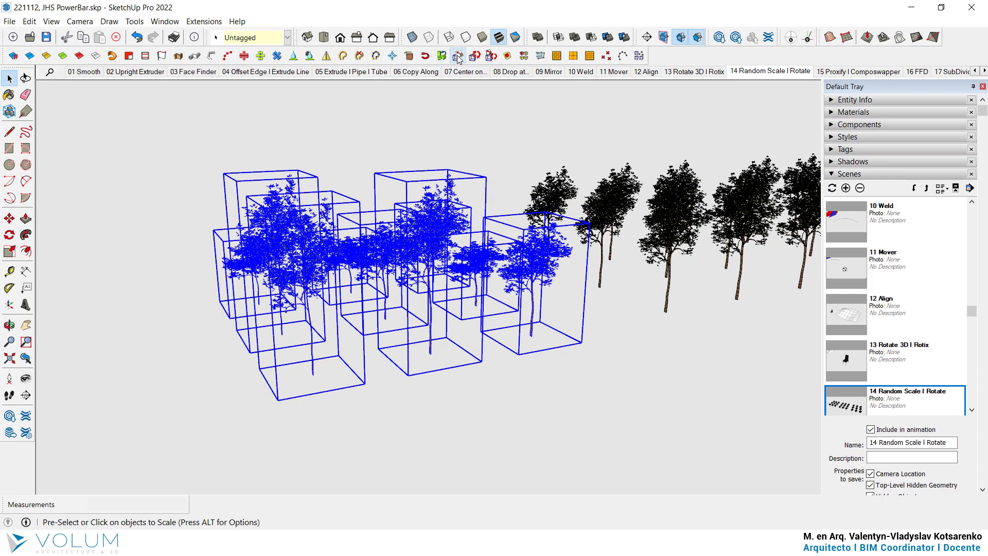
pyautogui.click(457, 55)
pyautogui.moveTo(662, 365)
pyautogui.mouseDown(button='middle')
pyautogui.moveTo(329, 402)
pyautogui.moveTo(481, 322)
pyautogui.mouseUp(button='middle')
# Randomly rotate the three middle tree groups twice with Random Rotate
pyautogui.moveTo(606, 440); pyautogui.dragTo(299, 150)
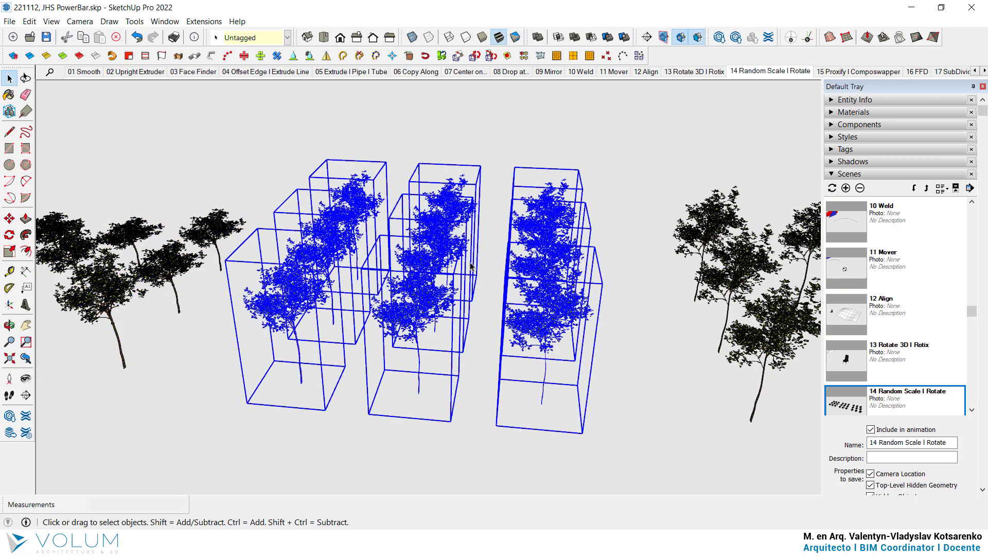
pyautogui.click(474, 56)
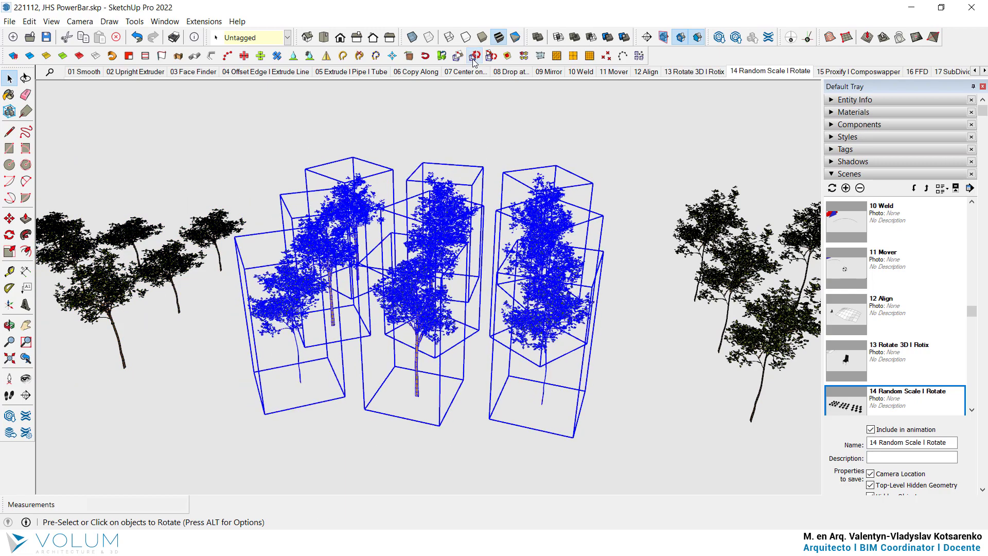
pyautogui.click(474, 55)
pyautogui.press('space')
pyautogui.click(608, 293)
pyautogui.moveTo(608, 293)
pyautogui.mouseDown(button='middle')
pyautogui.moveTo(180, 326)
pyautogui.moveTo(469, 274)
pyautogui.moveTo(542, 369)
pyautogui.mouseUp(button='middle')
# Apply Random Scale/Rotate to the central trees, then go to the 15 Proxify I Composwapper scene
pyautogui.moveTo(611, 425); pyautogui.dragTo(282, 154)
pyautogui.click(492, 56)
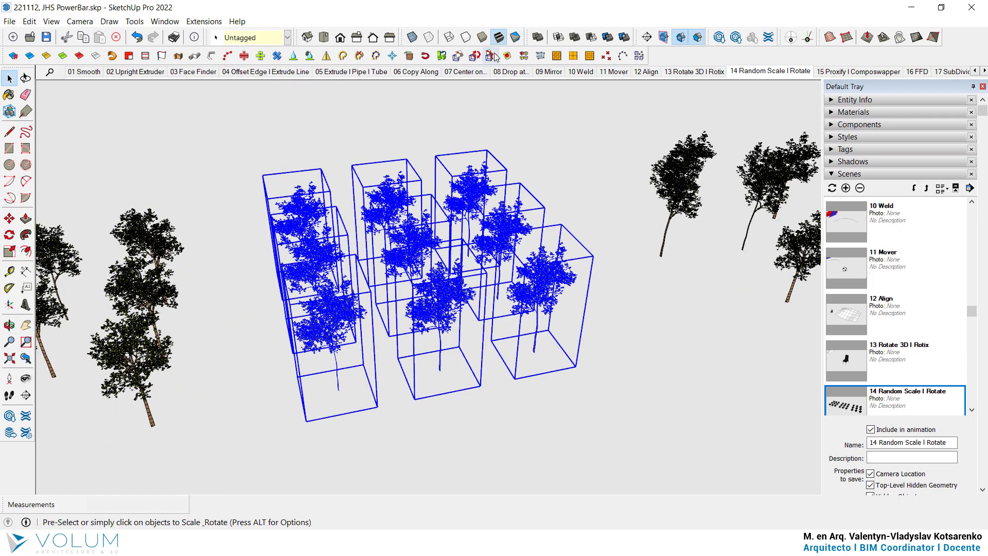
pyautogui.click(492, 56)
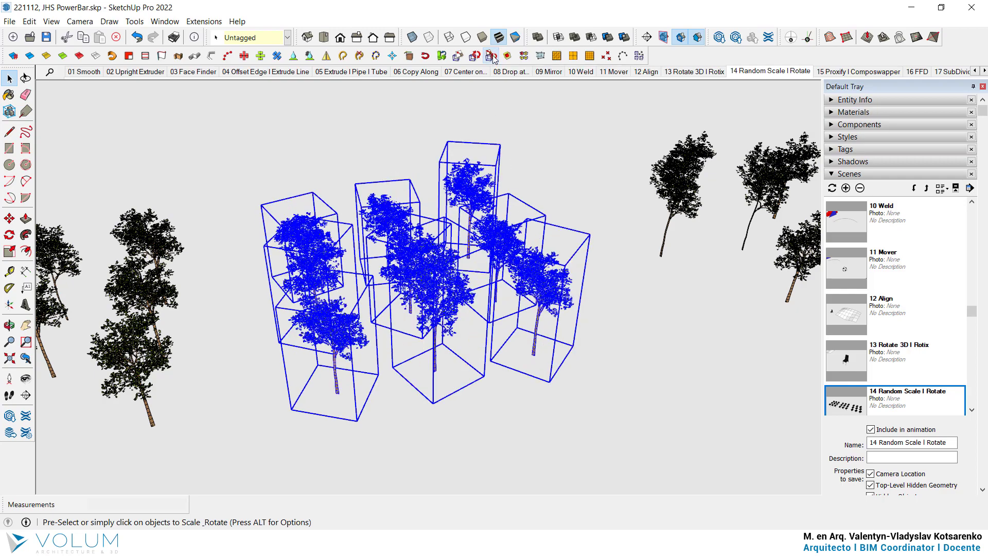
pyautogui.moveTo(635, 337)
pyautogui.mouseDown(button='middle')
pyautogui.moveTo(544, 175)
pyautogui.moveTo(672, 308)
pyautogui.moveTo(679, 338)
pyautogui.mouseUp(button='middle')
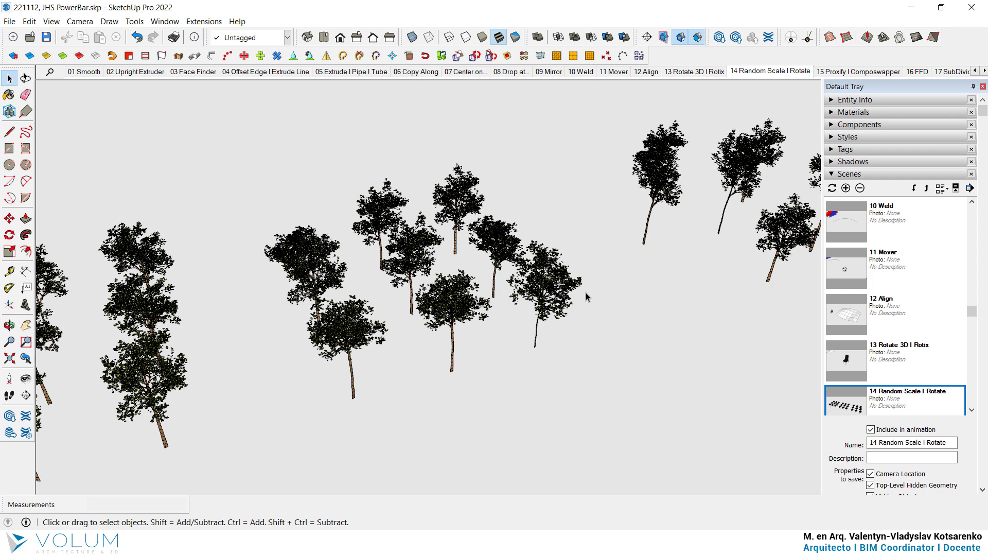
pyautogui.moveTo(572, 393); pyautogui.dragTo(276, 164)
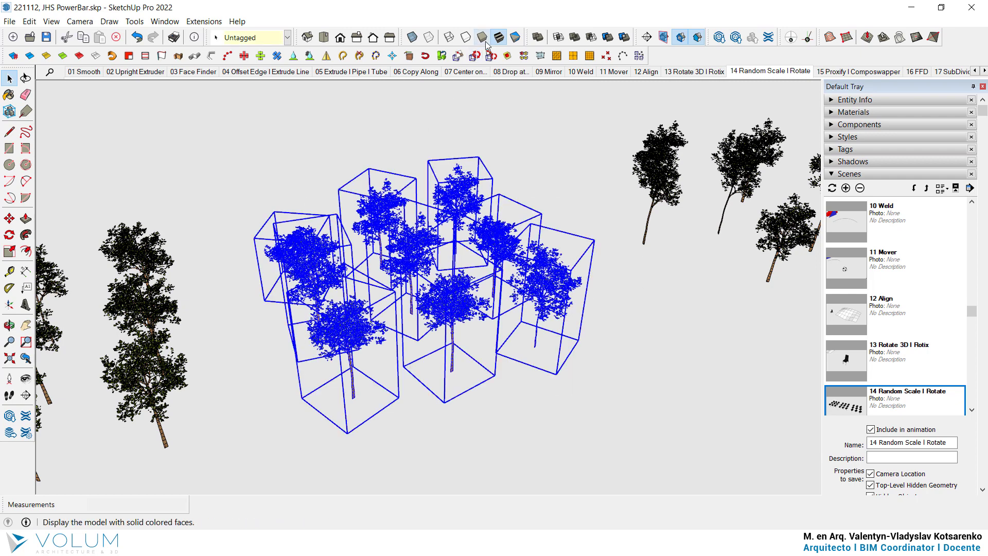
pyautogui.click(492, 56)
pyautogui.press('space')
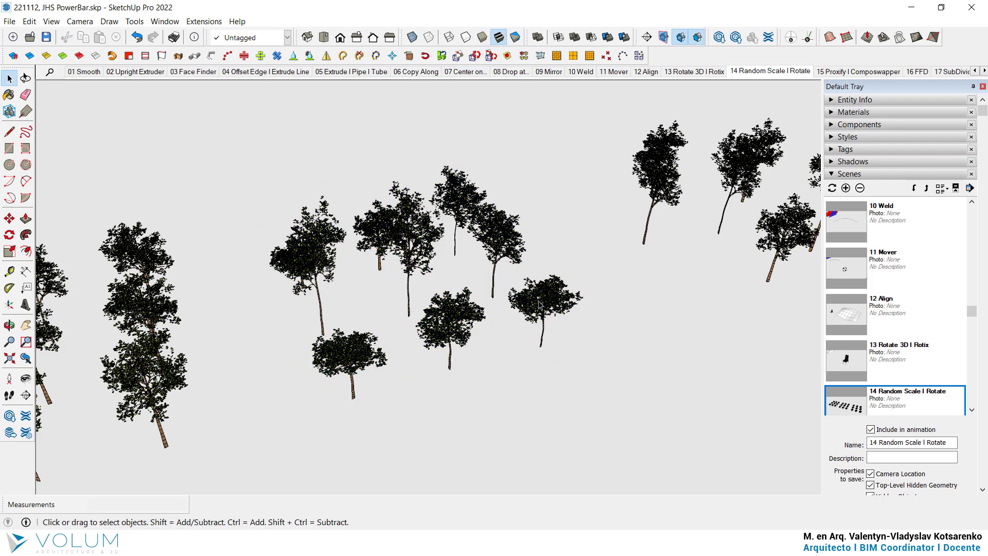
pyautogui.moveTo(463, 176)
pyautogui.mouseDown(button='middle')
pyautogui.moveTo(195, 221)
pyautogui.moveTo(350, 225)
pyautogui.mouseUp(button='middle')
pyautogui.press('pagedown')
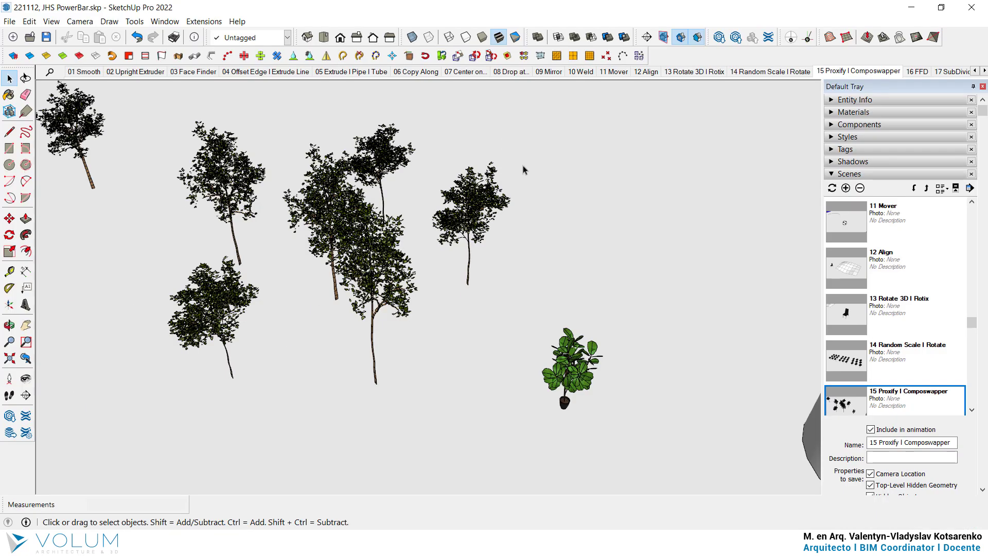
# Select the centre-right tree and toggle Proxify to replace every tree with a box
pyautogui.click(470, 208)
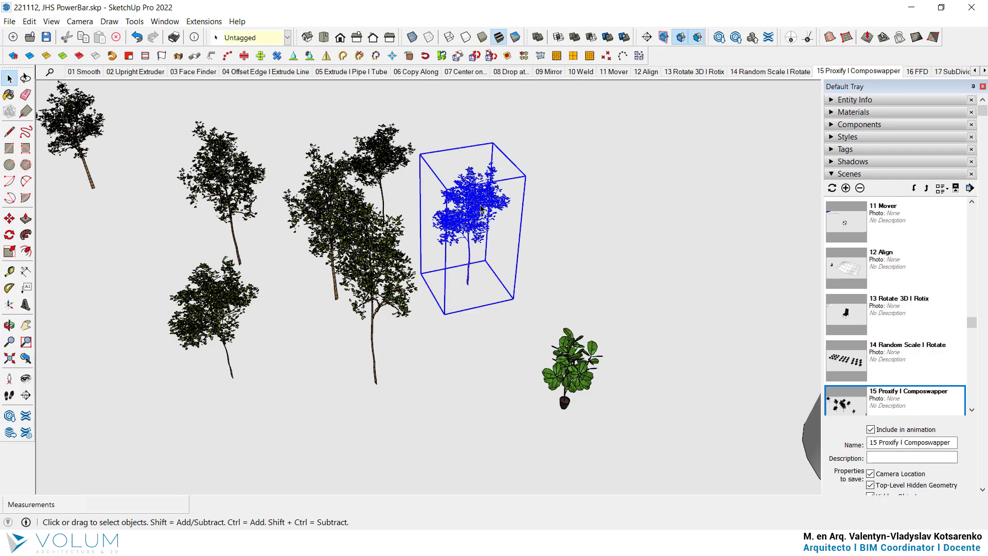
pyautogui.click(512, 55)
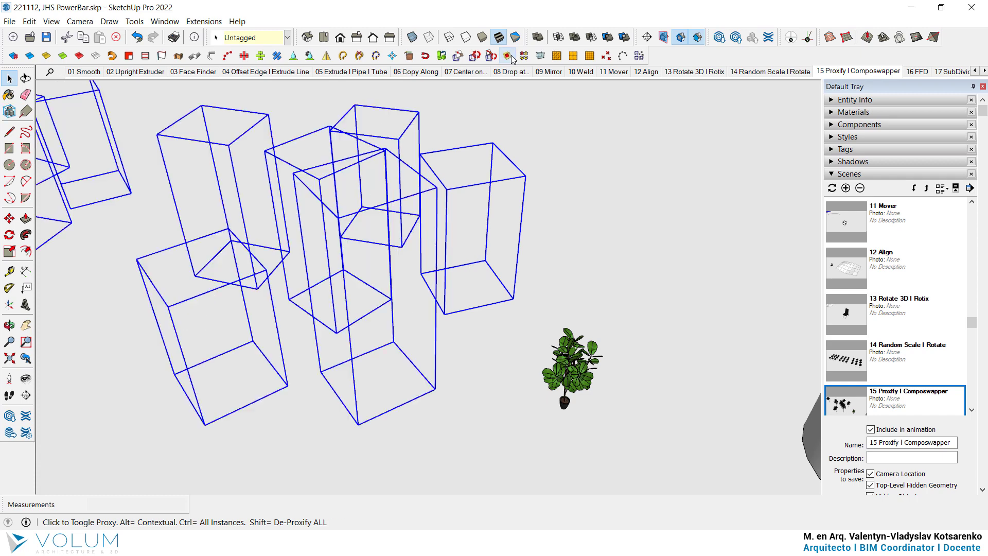
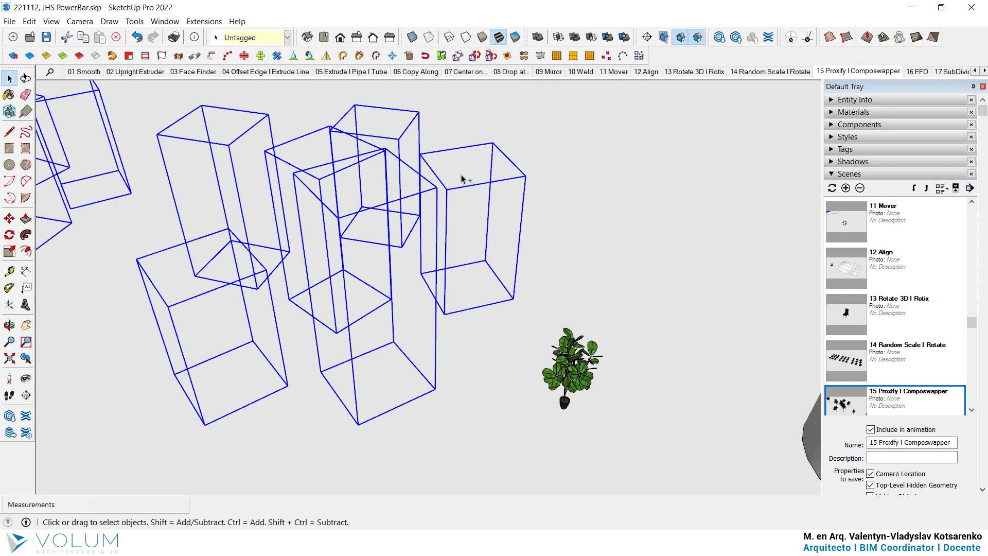
# Undo the last proxy conversion and toggle individual trees between proxy boxes and full geometry with Proxify
pyautogui.hotkey('ctrl', 'z')
pyautogui.click(571, 162)
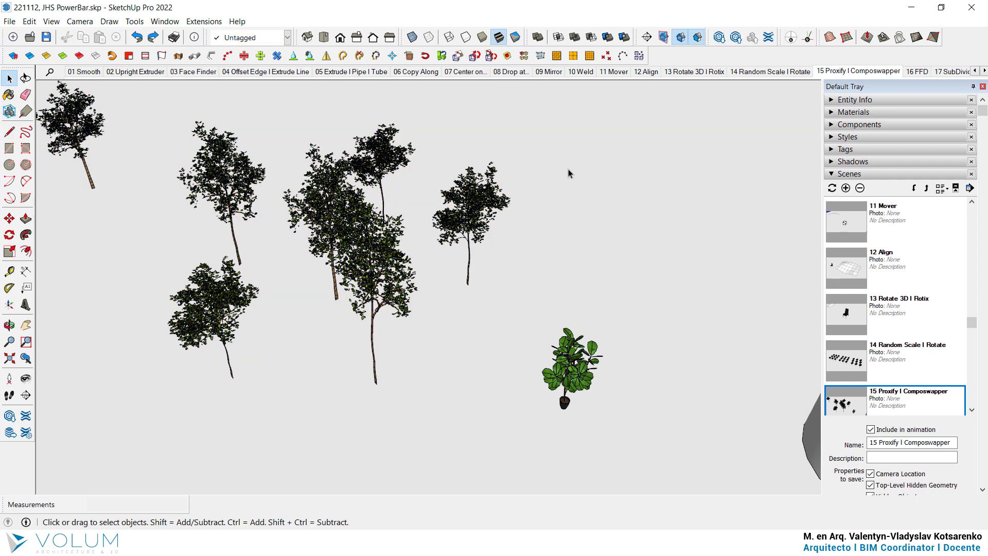
pyautogui.click(507, 56)
pyautogui.click(538, 244)
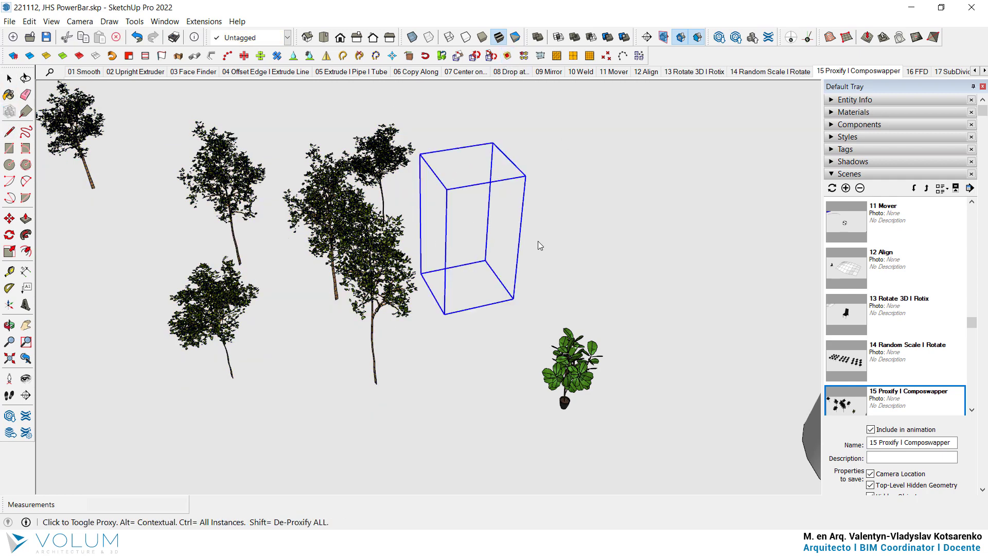
pyautogui.click(233, 322)
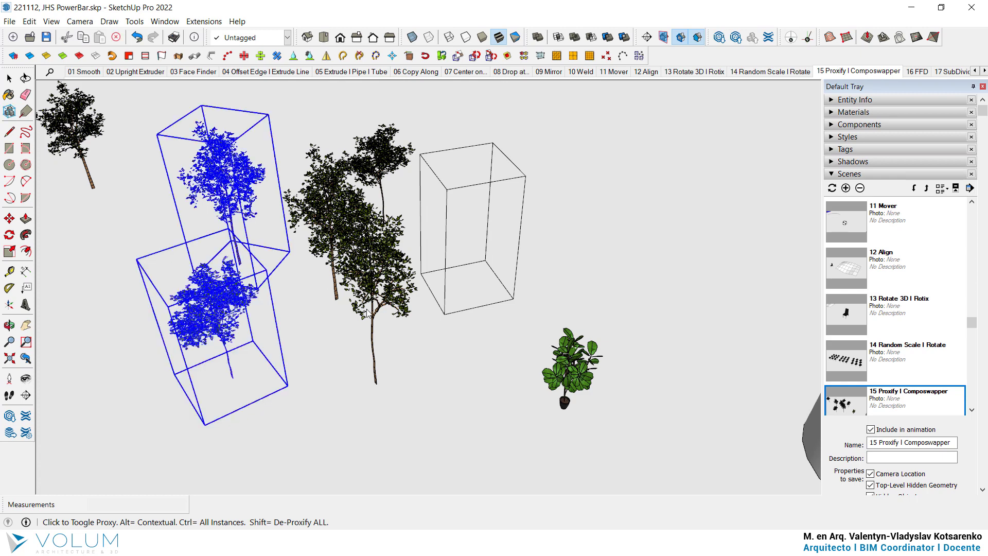
pyautogui.click(222, 319)
pyautogui.click(360, 283)
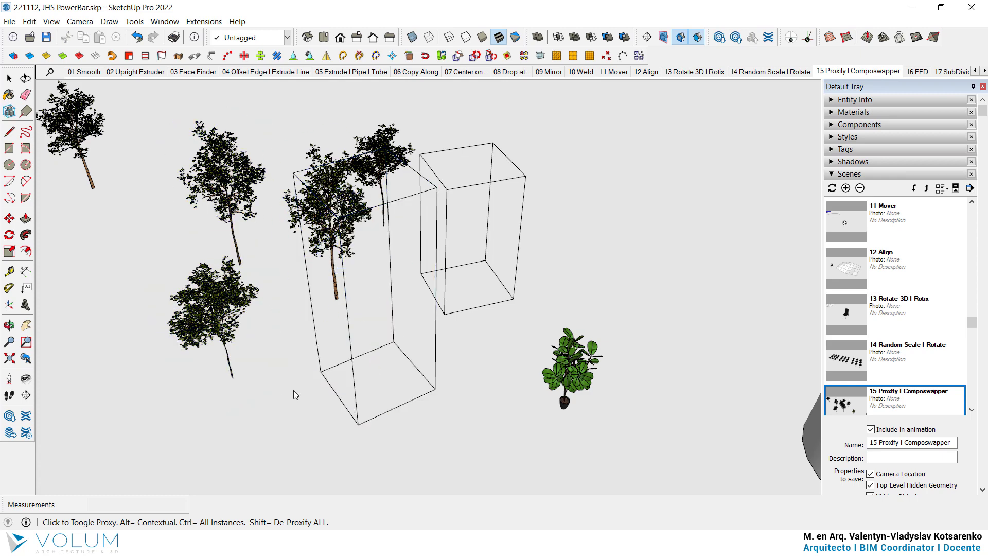
# Convert every tree instance to proxy boxes, then restore them all to full tree geometry
pyautogui.keyDown('ctrl'); pyautogui.click(219, 307); pyautogui.keyUp('ctrl')
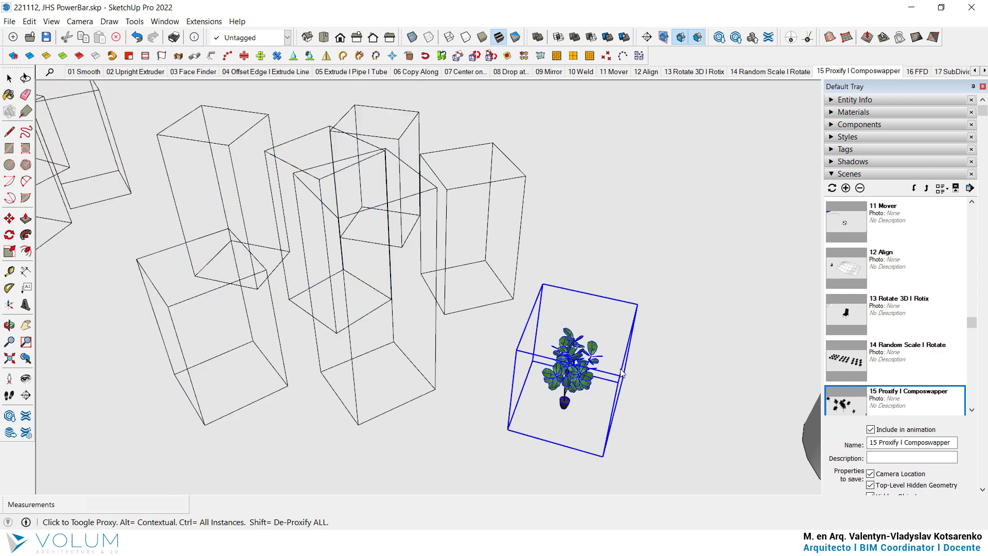
pyautogui.moveTo(690, 383); pyautogui.dragTo(600, 408, button='middle')
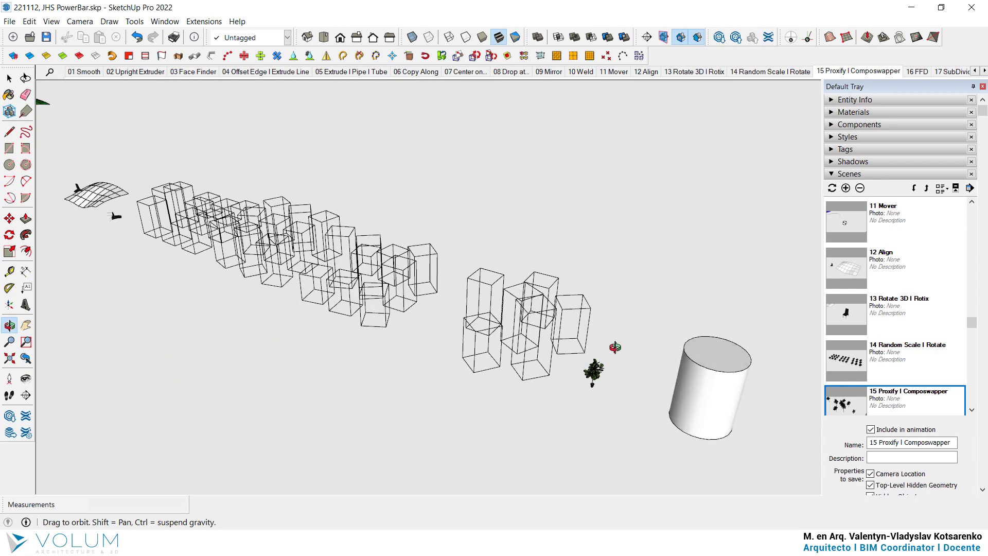
pyautogui.scroll(2, 599, 407)
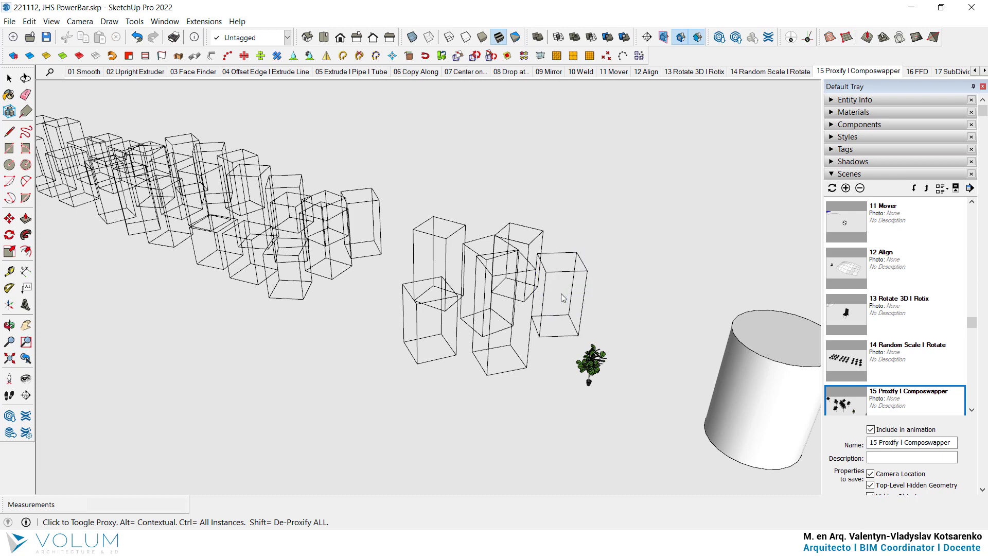
pyautogui.keyDown('ctrl'); pyautogui.click(588, 286); pyautogui.keyUp('ctrl')
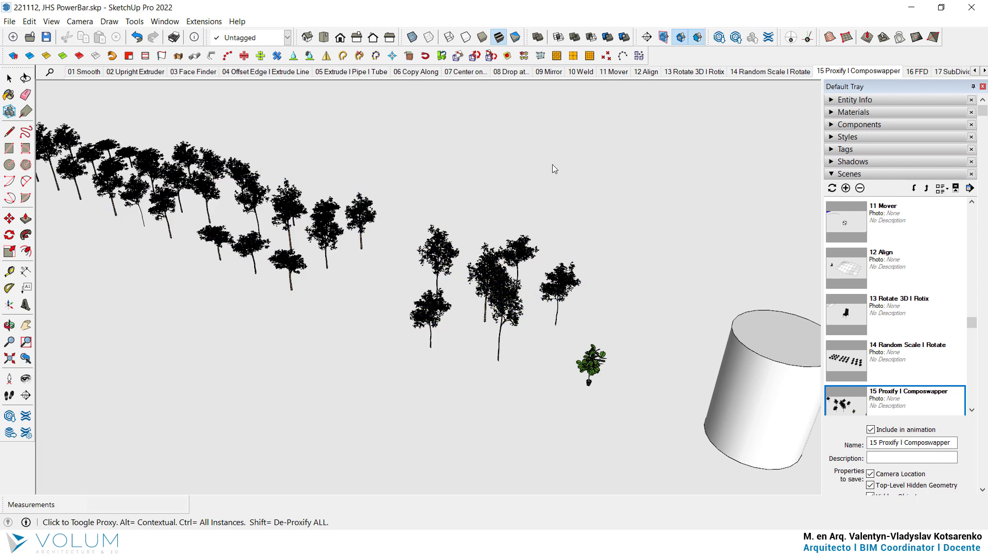
pyautogui.scroll(3, 591, 293)
pyautogui.press('space')
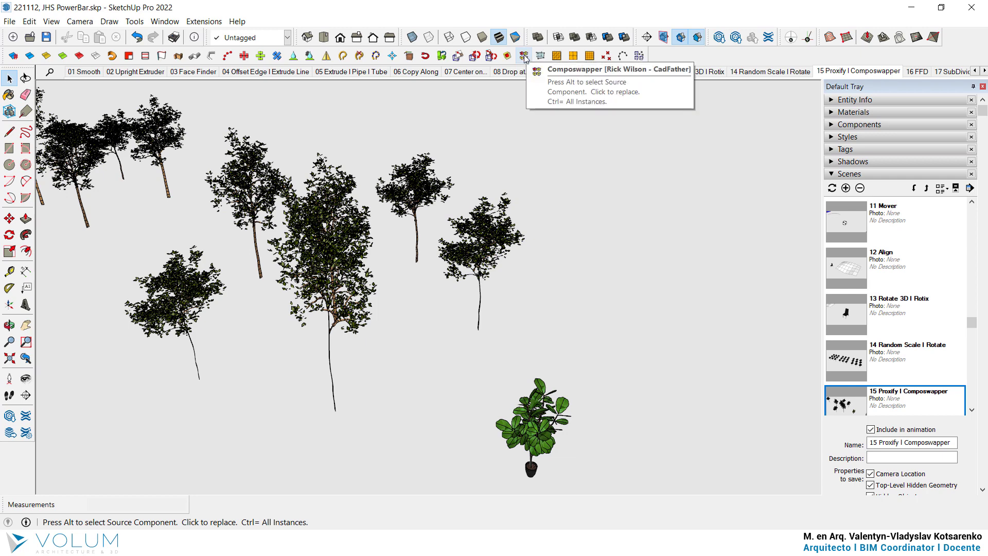
# Swap every tall tree for the potted plant with Composwapper, then go to the 16 FFD scene
pyautogui.click(524, 55)
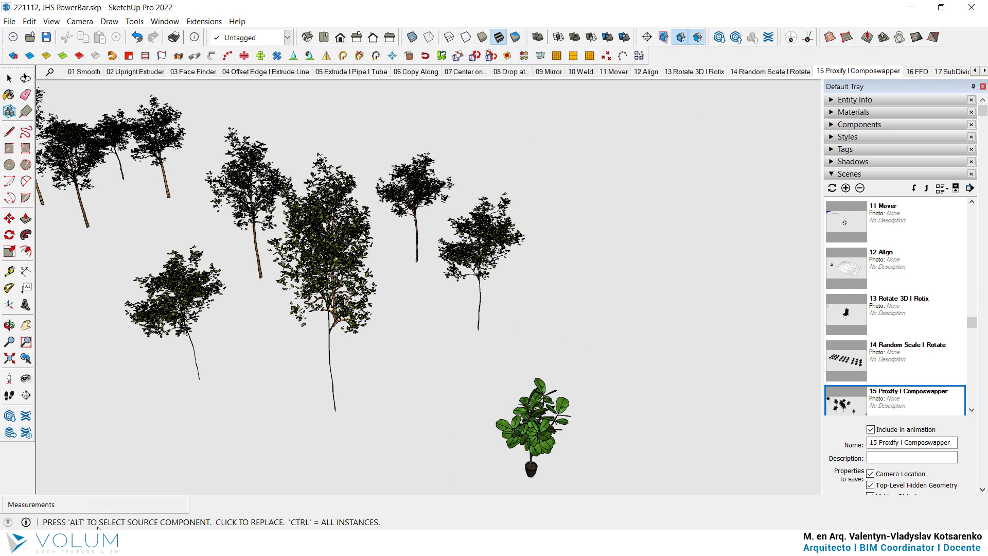
pyautogui.press('alt')
pyautogui.click(538, 431)
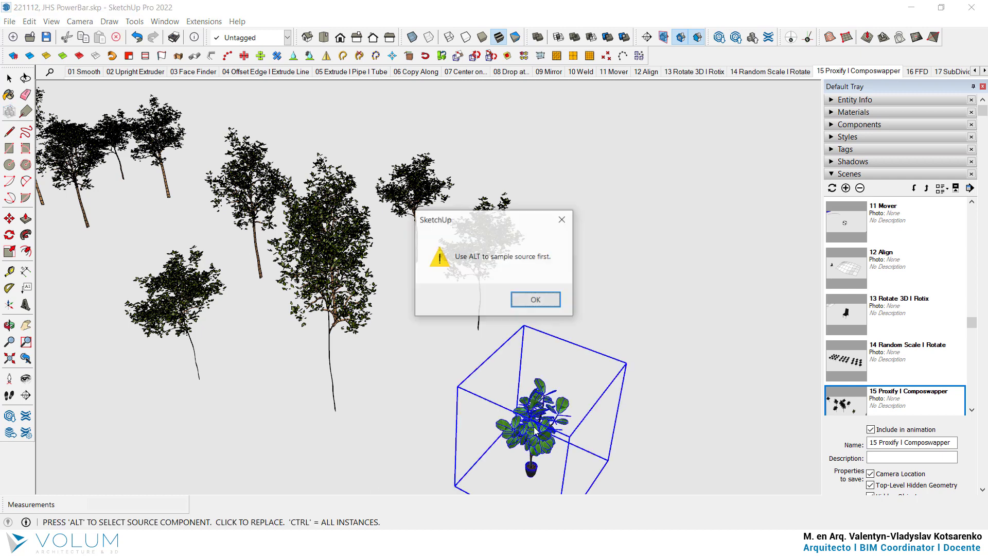
pyautogui.click(538, 301)
pyautogui.press('alt')
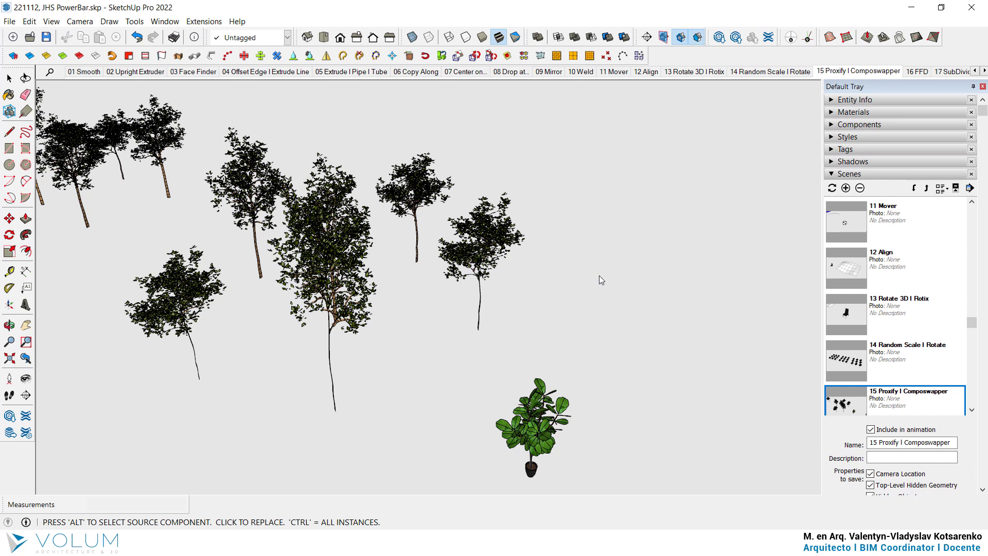
pyautogui.keyDown('ctrl'); pyautogui.click(485, 265); pyautogui.keyUp('ctrl')
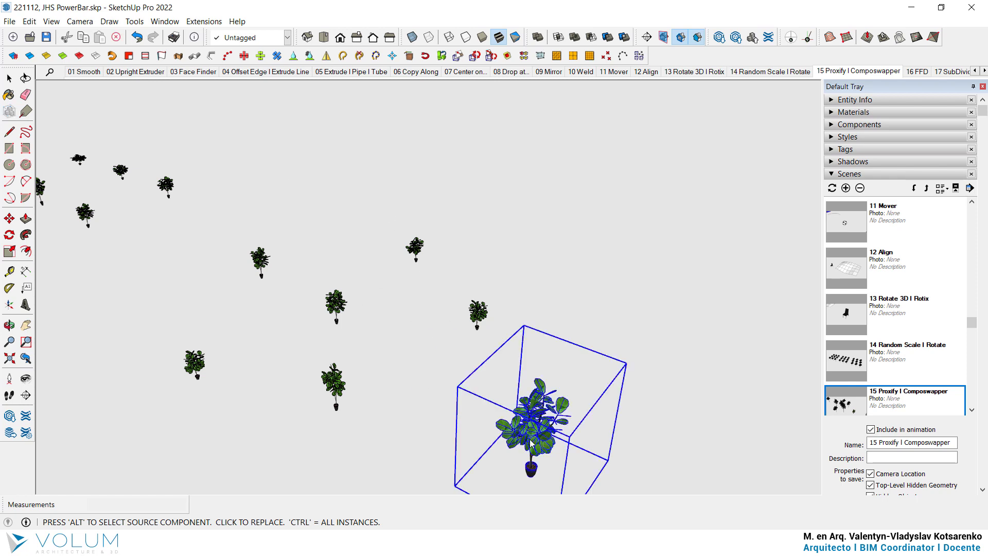
pyautogui.press('space')
pyautogui.press('pagedown')
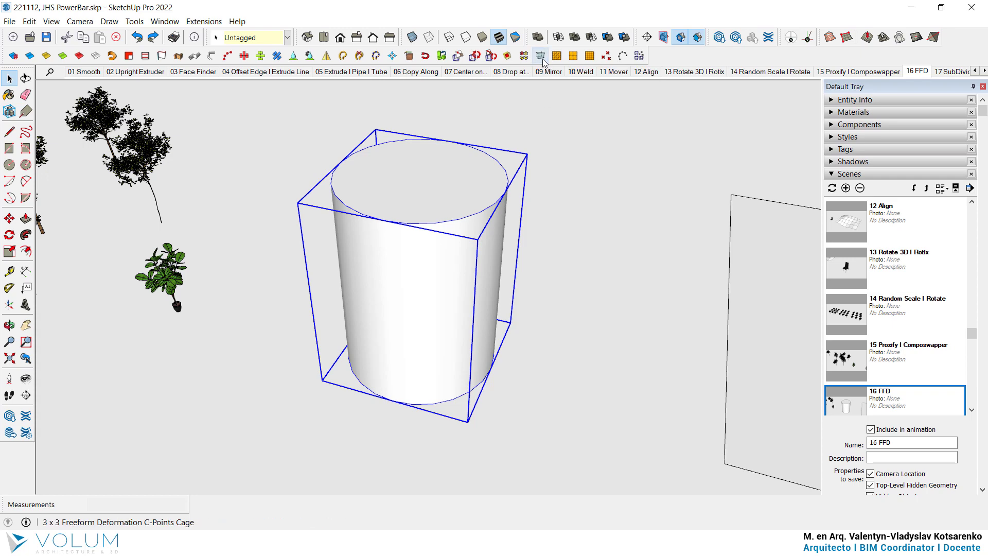
# Add an FFD cage to the cylinder and scale its top control points inward into a cone
pyautogui.click(540, 55)
pyautogui.moveTo(461, 247)
pyautogui.mouseDown(button='middle')
pyautogui.moveTo(481, 249)
pyautogui.moveTo(569, 203)
pyautogui.mouseUp(button='middle')
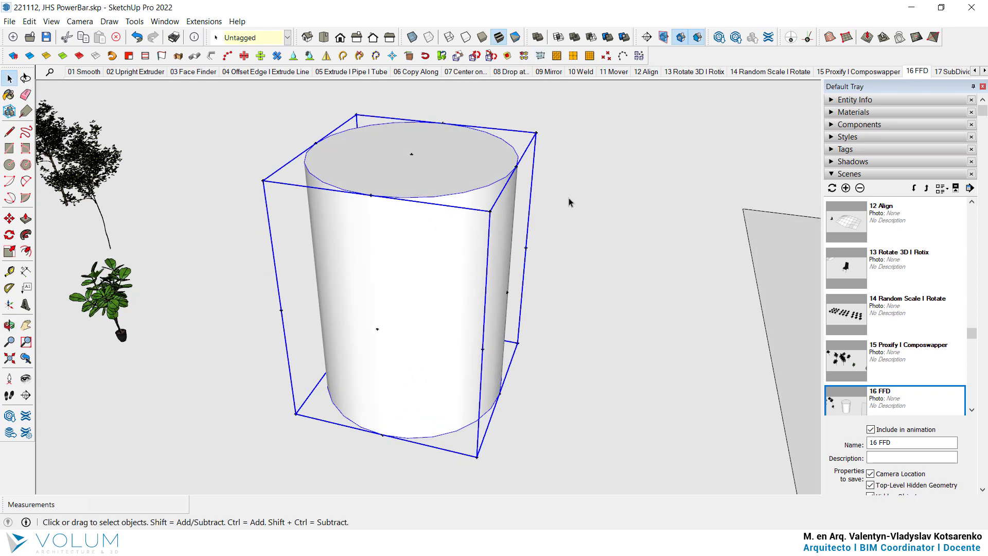
pyautogui.click(540, 139)
pyautogui.doubleClick(535, 136)
pyautogui.moveTo(532, 309)
pyautogui.mouseDown(button='middle')
pyautogui.moveTo(519, 163)
pyautogui.moveTo(613, 185)
pyautogui.mouseUp(button='middle')
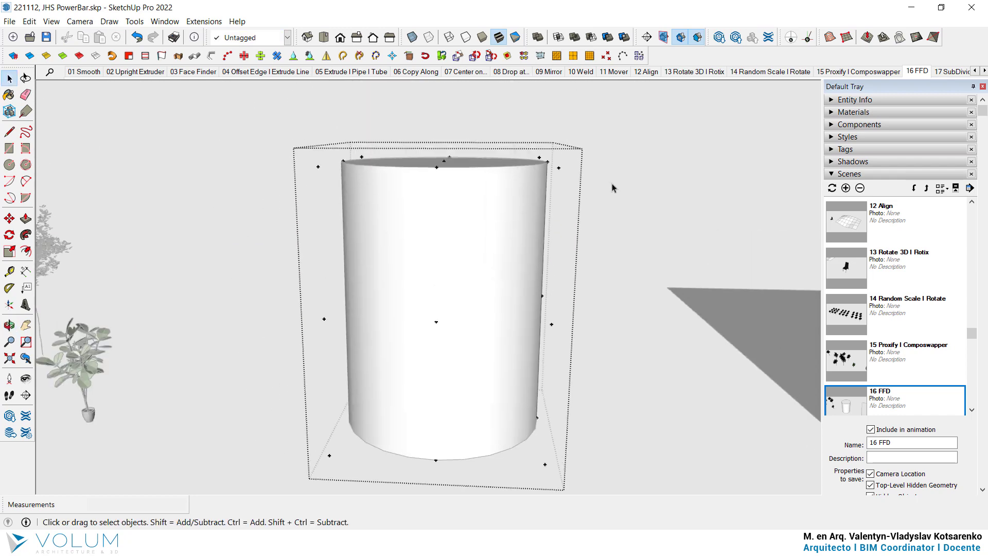
pyautogui.moveTo(613, 185); pyautogui.dragTo(261, 128)
pyautogui.moveTo(260, 128)
pyautogui.mouseDown(button='middle')
pyautogui.moveTo(480, 241)
pyautogui.moveTo(60, 265)
pyautogui.mouseUp(button='middle')
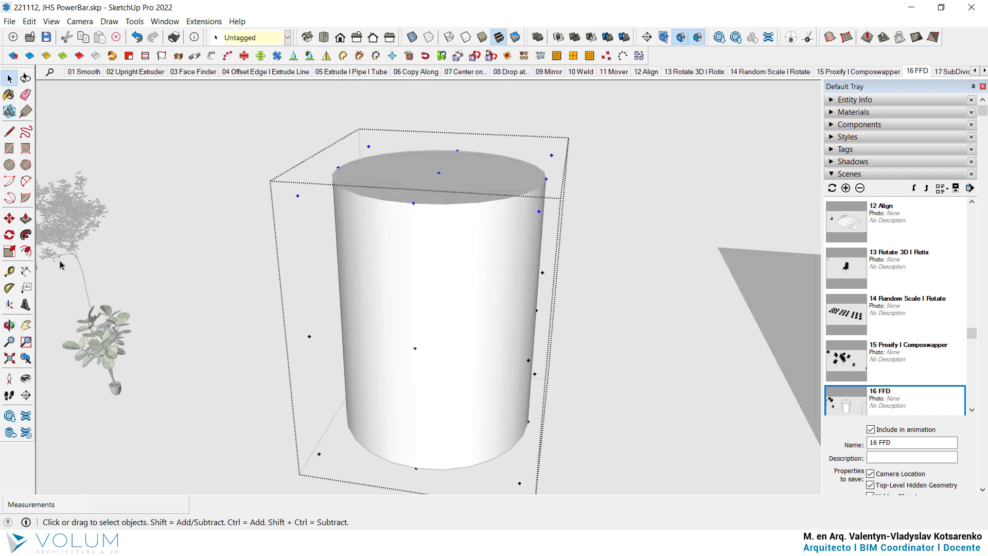
pyautogui.click(10, 251)
pyautogui.click(546, 178)
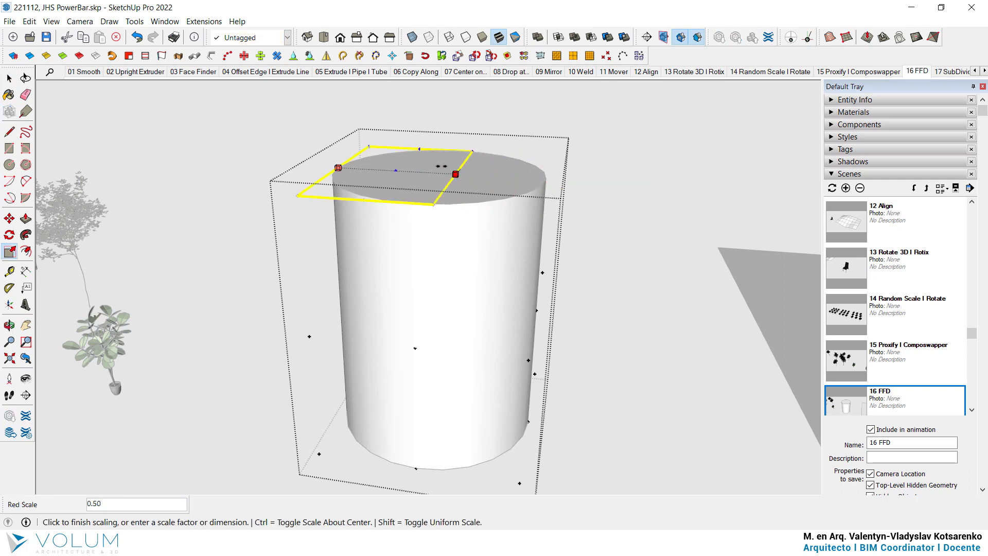
pyautogui.click(383, 173)
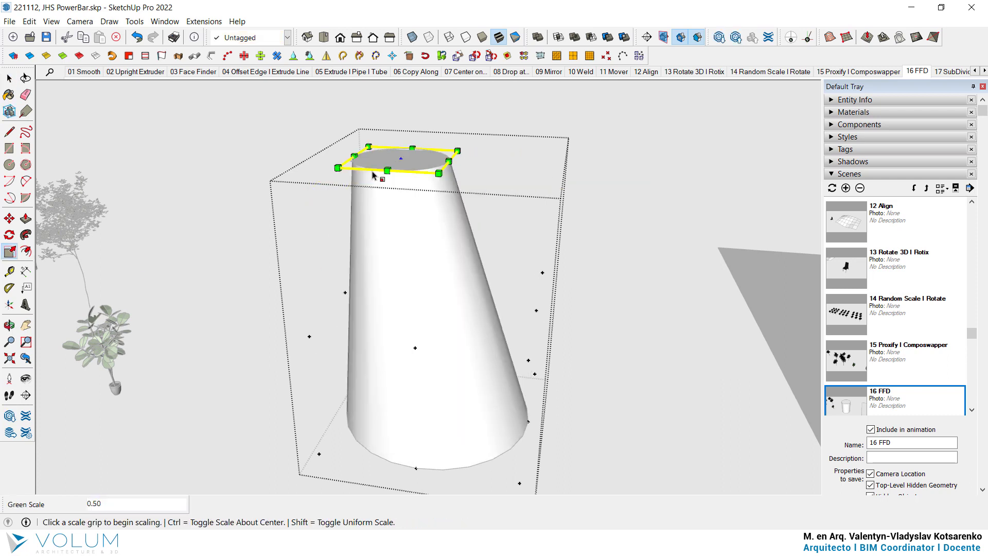
pyautogui.press('space')
# Widen the cone's base control points by a factor of 1.50, then advance to 17 SubDivide
pyautogui.moveTo(433, 463)
pyautogui.keyDown('shift'); pyautogui.mouseDown(button='middle')
pyautogui.moveTo(420, 355)
pyautogui.moveTo(633, 363)
pyautogui.mouseUp(button='middle'); pyautogui.keyUp('shift')
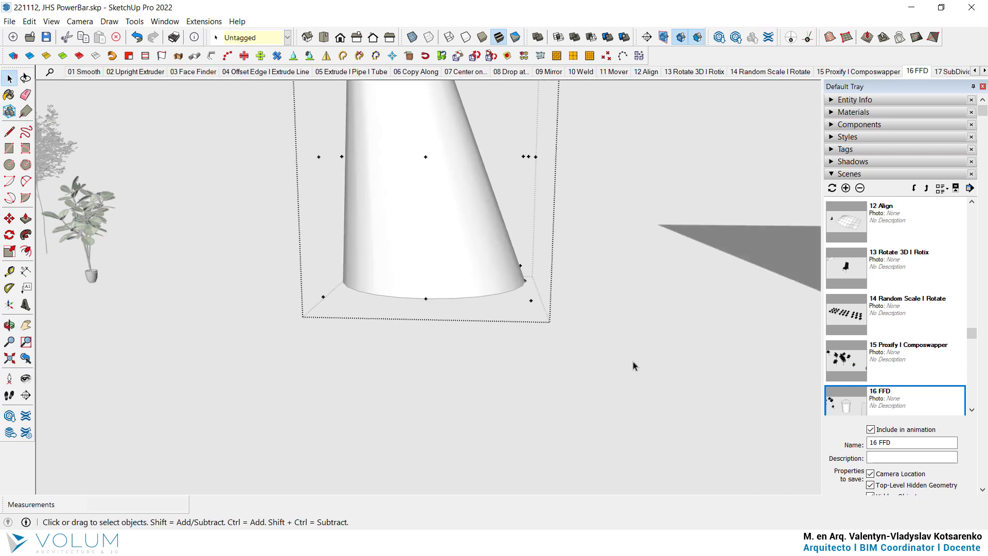
pyautogui.moveTo(634, 365); pyautogui.dragTo(271, 240)
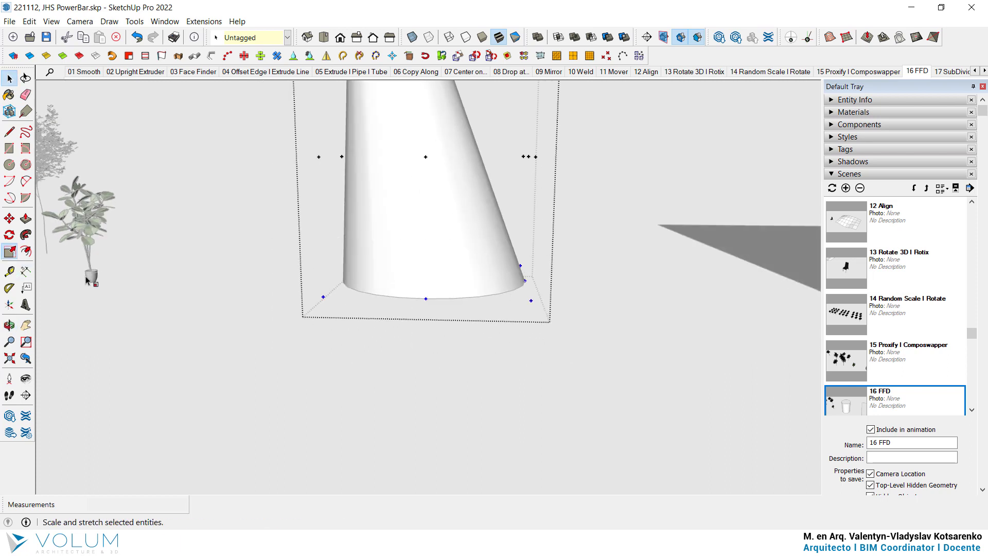
pyautogui.click(9, 251)
pyautogui.click(525, 280)
pyautogui.click(639, 302)
pyautogui.click(480, 298)
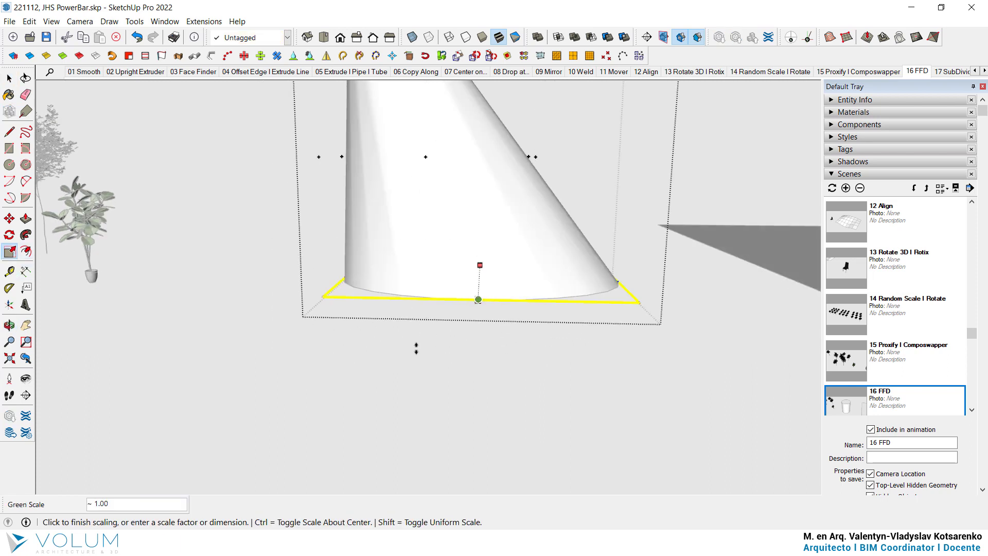
pyautogui.click(445, 348)
pyautogui.moveTo(445, 348)
pyautogui.mouseDown(button='middle')
pyautogui.moveTo(425, 358)
pyautogui.moveTo(465, 348)
pyautogui.mouseUp(button='middle')
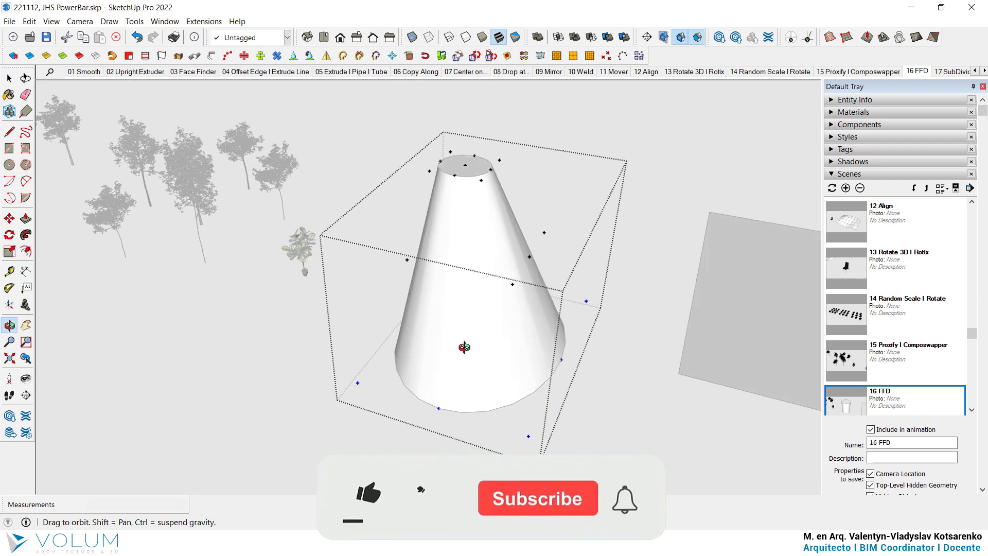
pyautogui.press('space')
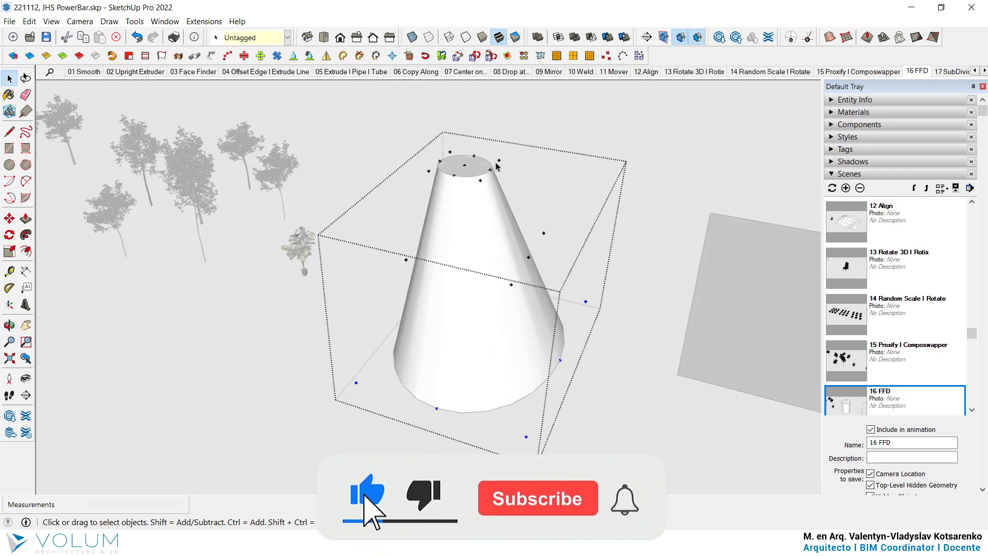
pyautogui.click(498, 160)
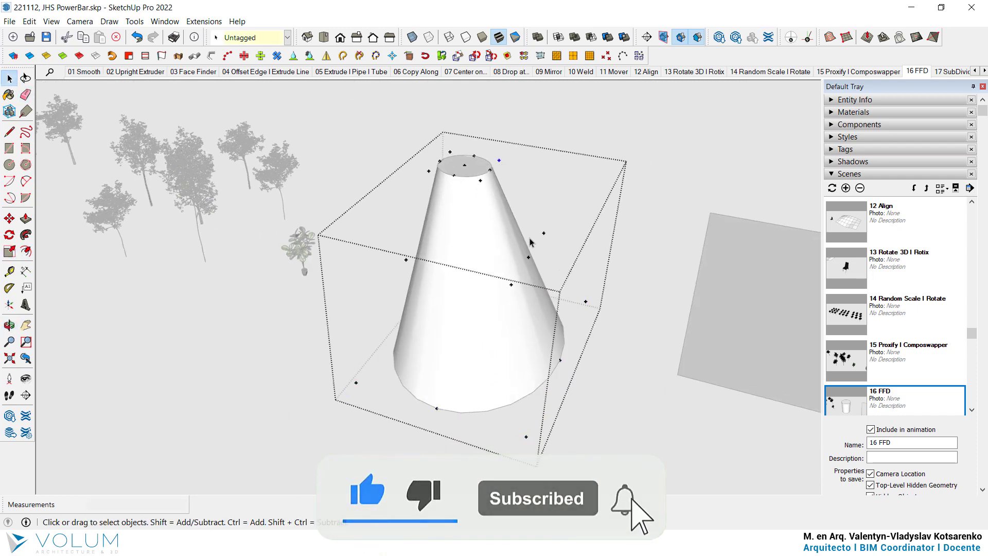
pyautogui.press('pagedown')
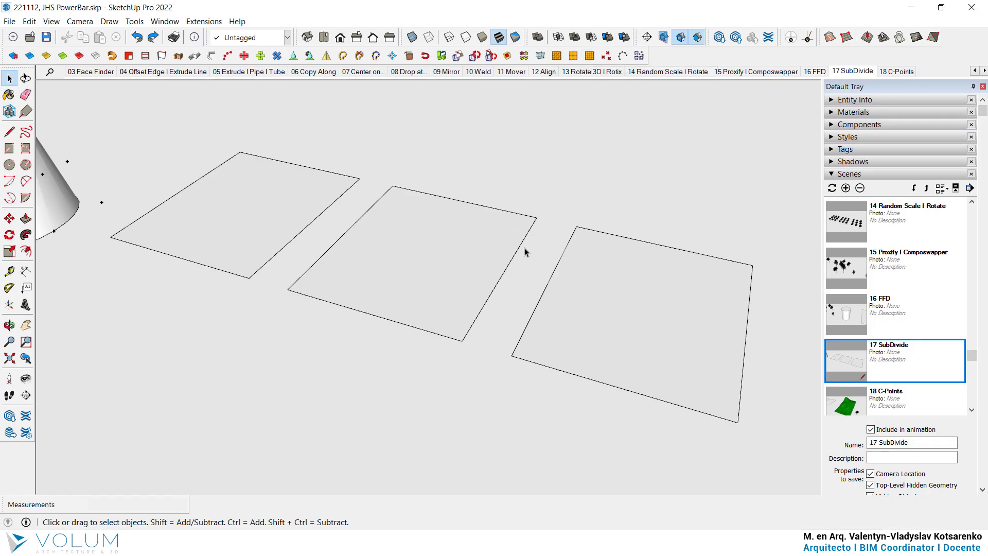
# Cover the left flat face with a triangle mesh using Mesh Generator with value 1
pyautogui.click(280, 202)
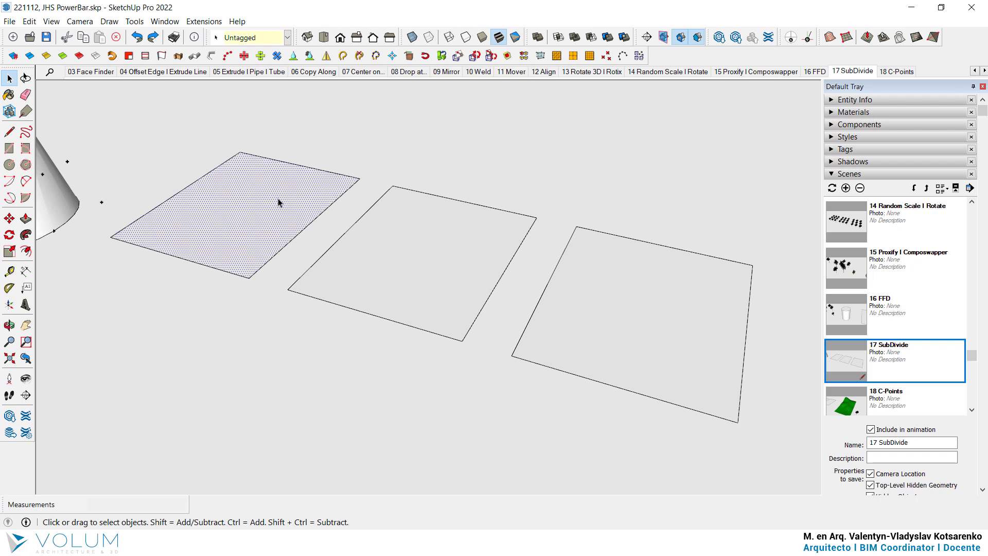
pyautogui.click(557, 57)
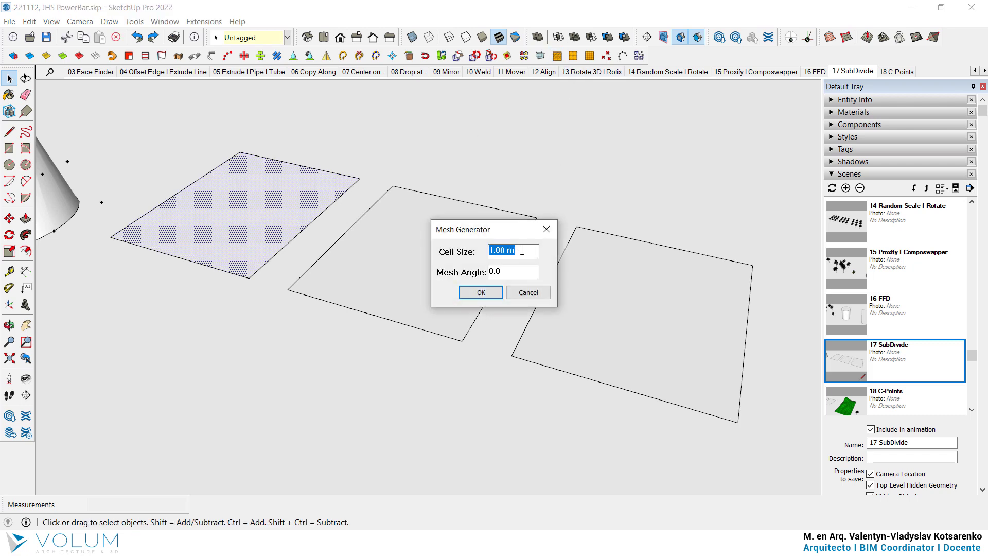
pyautogui.write('1.')
pyautogui.click(479, 292)
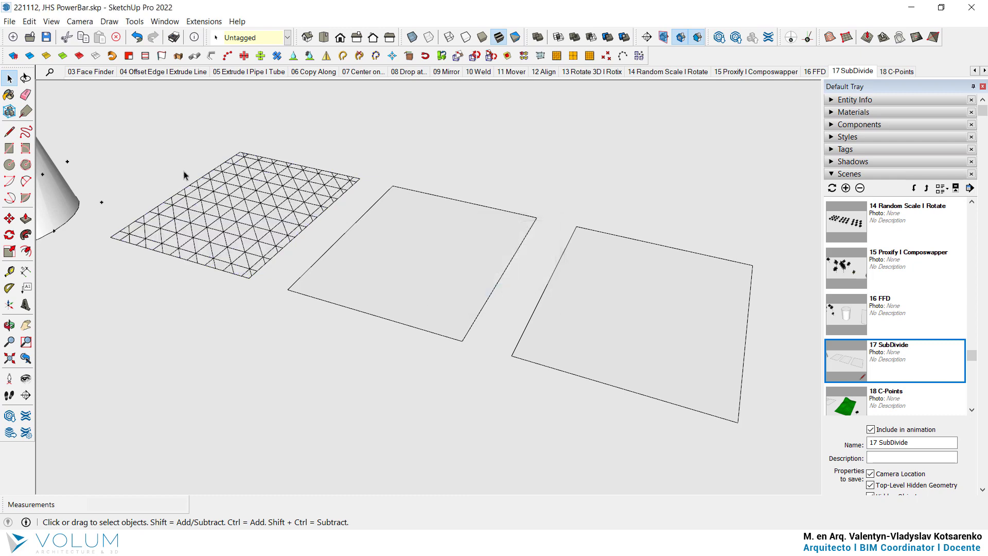
pyautogui.scroll(2, 183, 175)
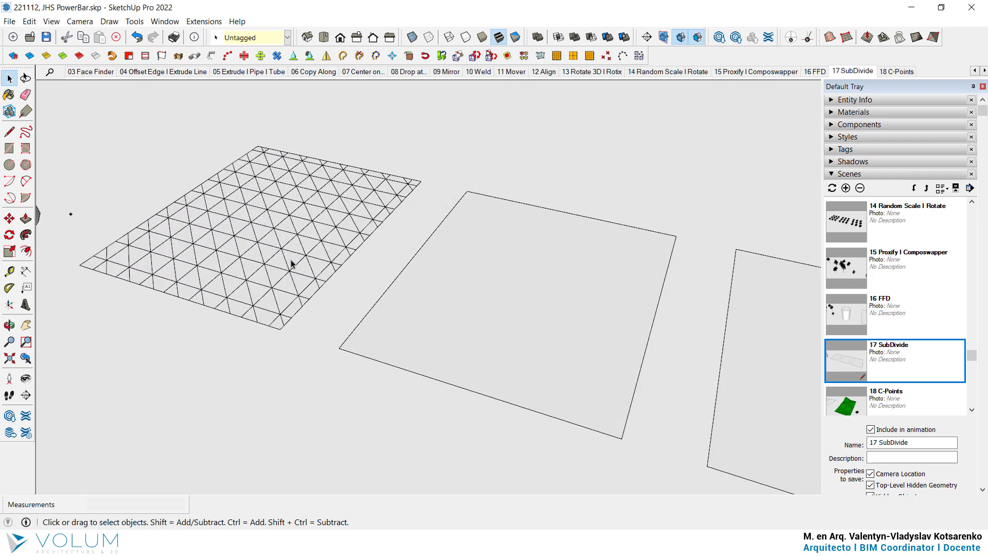
# Subdivide the middle flat face into 5 divisions with Sub-Divide Faces
pyautogui.click(520, 260)
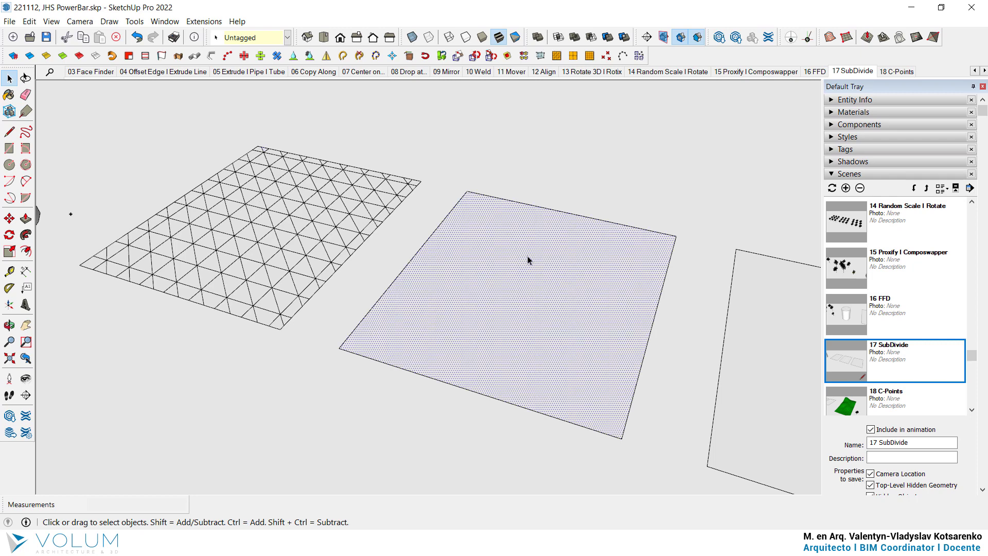
pyautogui.click(574, 56)
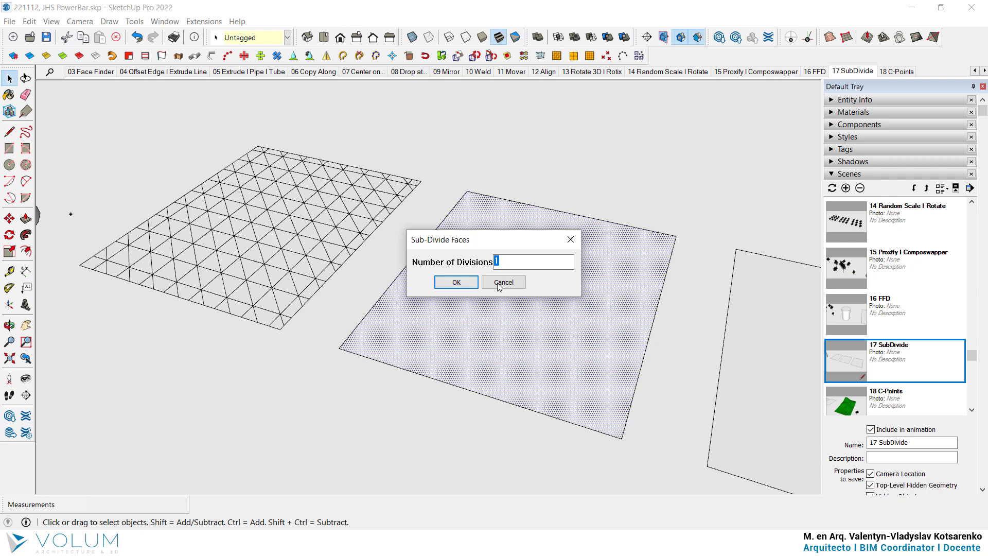
pyautogui.write('5')
pyautogui.click(461, 282)
pyautogui.click(582, 153)
pyautogui.moveTo(582, 153); pyautogui.dragTo(467, 257, button='middle')
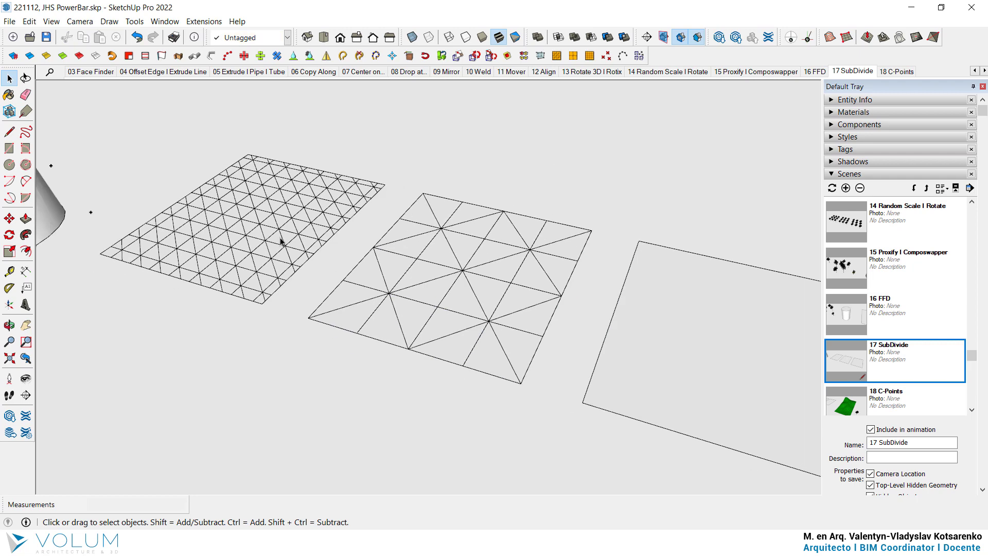
# Split the right face into a 5×5 grid with SplitUp, then advance to 18 C-Points
pyautogui.click(467, 257)
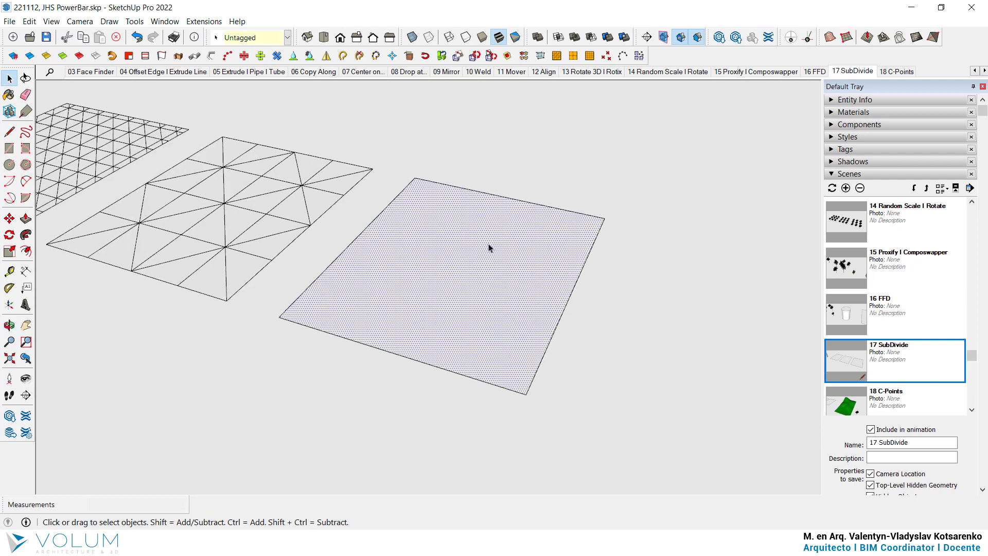
pyautogui.click(591, 60)
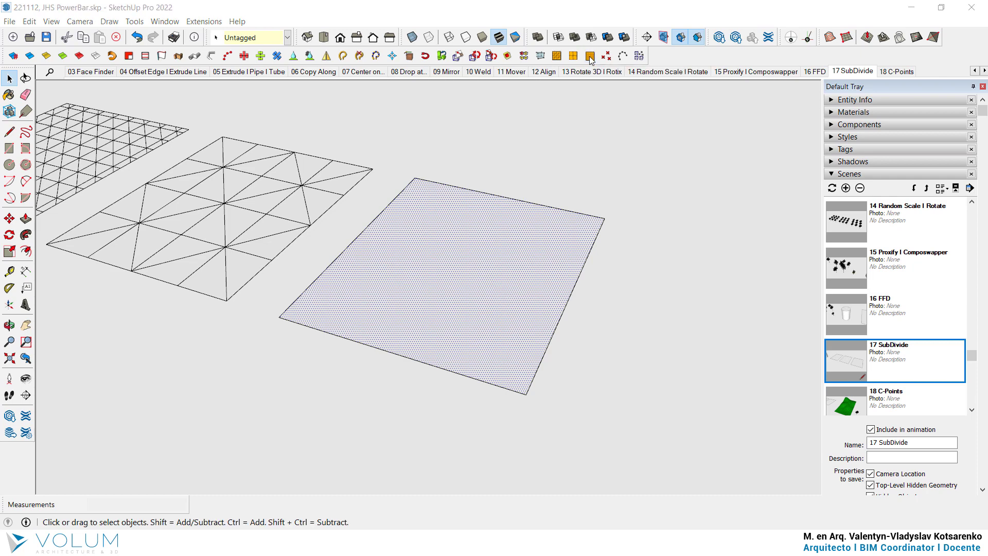
pyautogui.write('5')
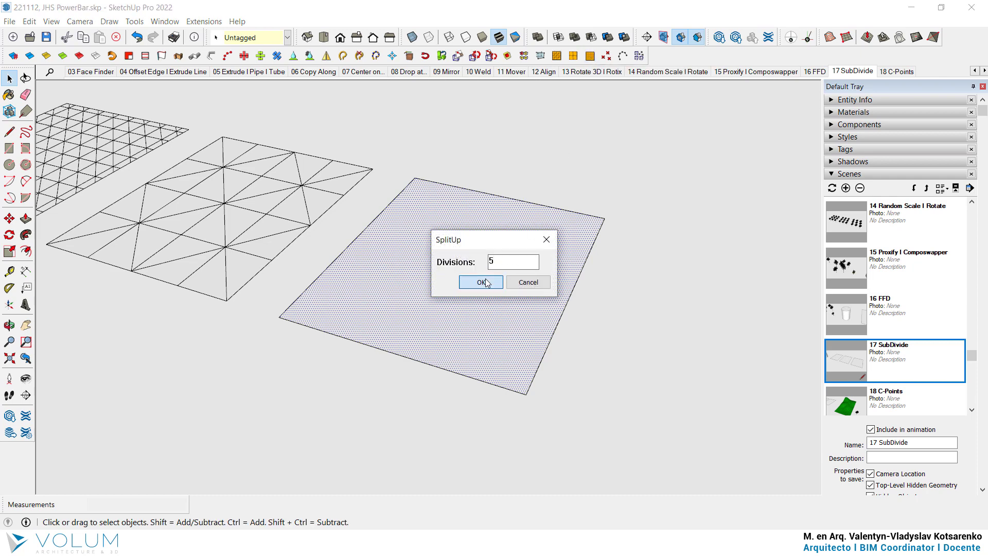
pyautogui.click(483, 282)
pyautogui.moveTo(439, 298)
pyautogui.mouseDown(button='middle')
pyautogui.moveTo(496, 310)
pyautogui.moveTo(543, 250)
pyautogui.mouseUp(button='middle')
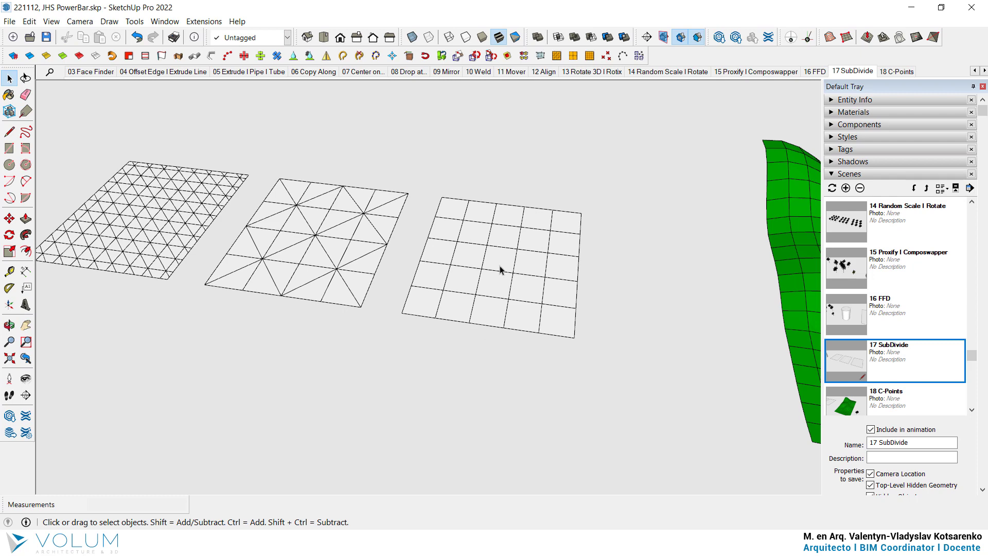
pyautogui.press('pagedown')
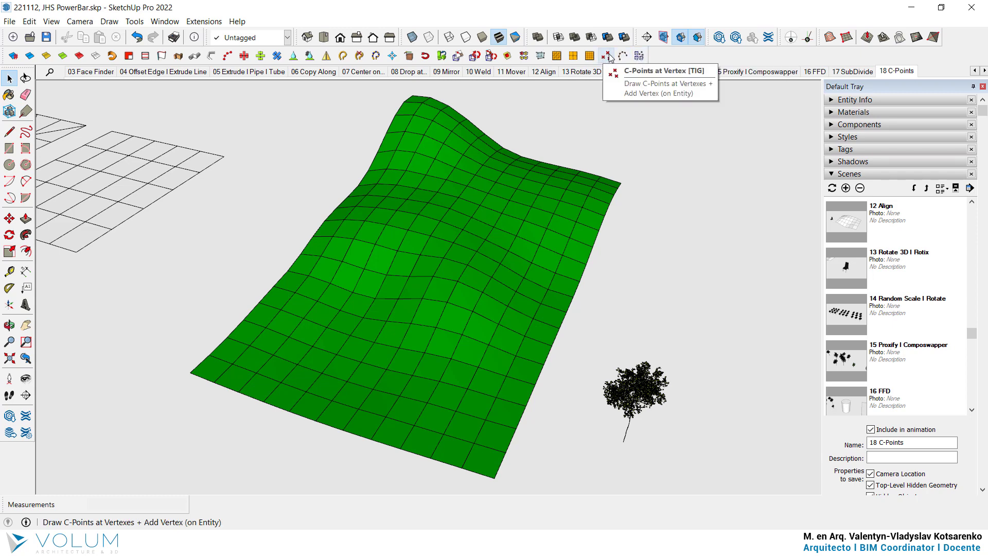
# Add a C-point guide point on the green terrain
pyautogui.click(611, 60)
pyautogui.moveTo(472, 337)
pyautogui.mouseDown(button='middle')
pyautogui.moveTo(382, 315)
pyautogui.moveTo(301, 334)
pyautogui.mouseUp(button='middle')
pyautogui.scroll(3, 301, 334)
pyautogui.click(313, 321)
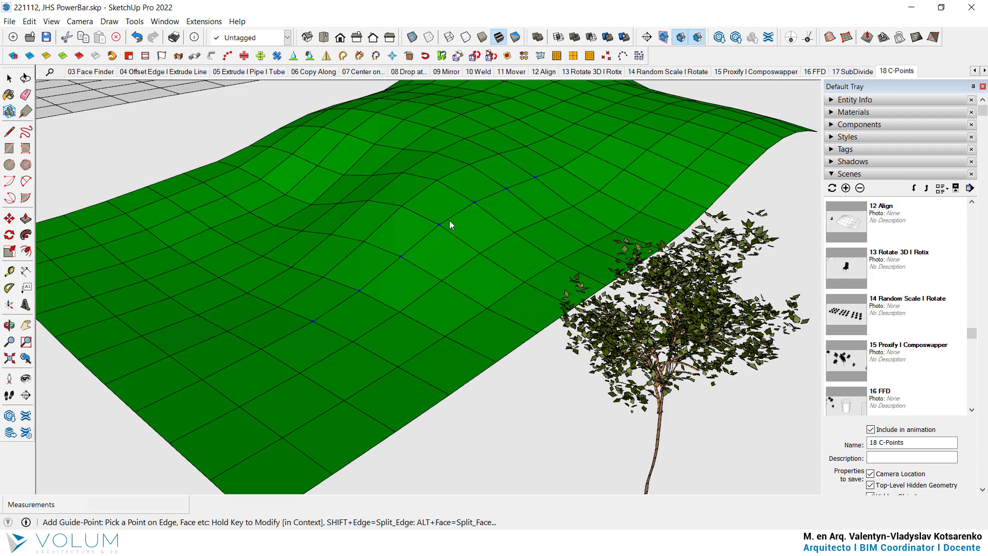
pyautogui.click(9, 77)
# Select the row of guide points and move them beside the terrain
pyautogui.moveTo(381, 212)
pyautogui.mouseDown(button='middle')
pyautogui.moveTo(404, 264)
pyautogui.moveTo(535, 234)
pyautogui.moveTo(529, 220)
pyautogui.moveTo(498, 277)
pyautogui.mouseUp(button='middle')
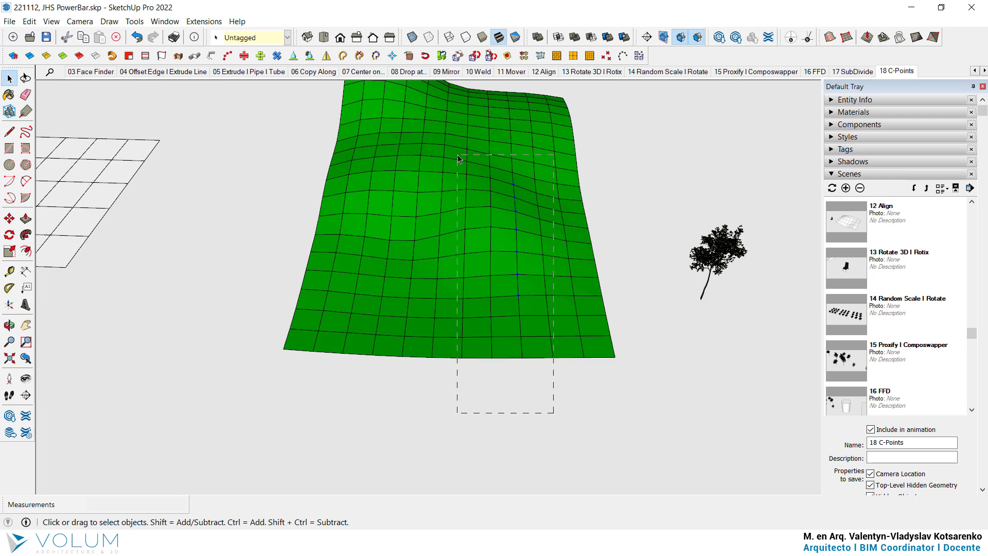
pyautogui.moveTo(457, 154); pyautogui.dragTo(457, 156)
pyautogui.click(9, 218)
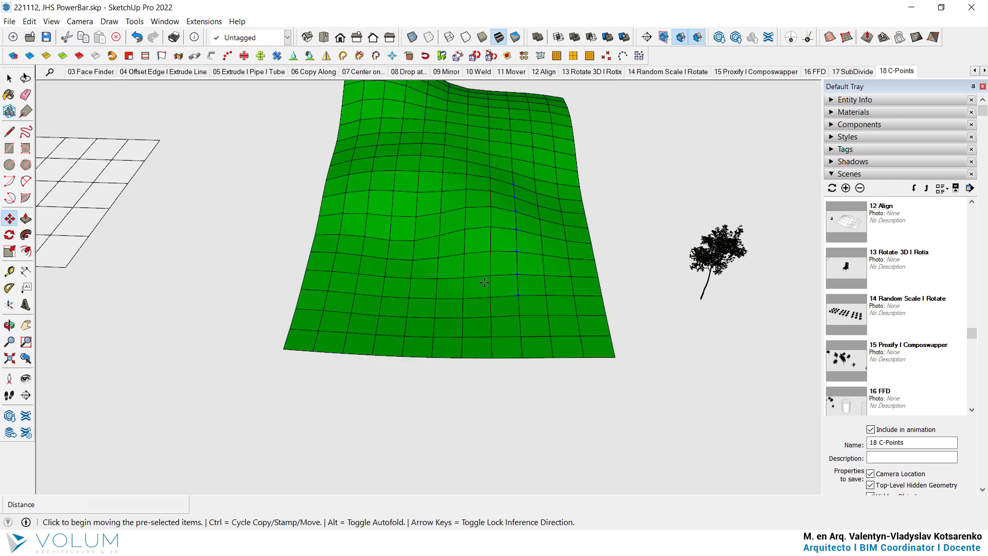
pyautogui.scroll(-3, 406, 298)
pyautogui.click(413, 368)
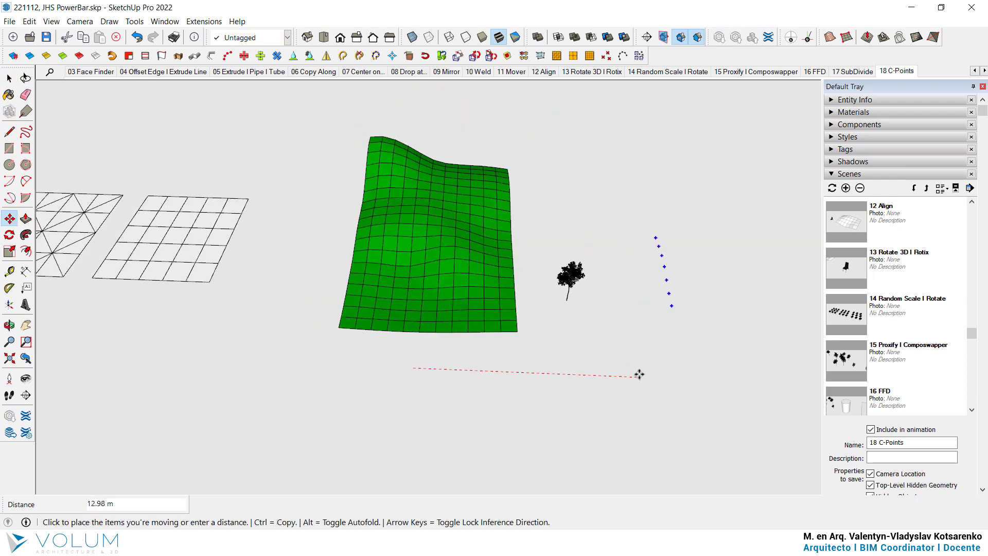
pyautogui.click(626, 375)
pyautogui.press('space')
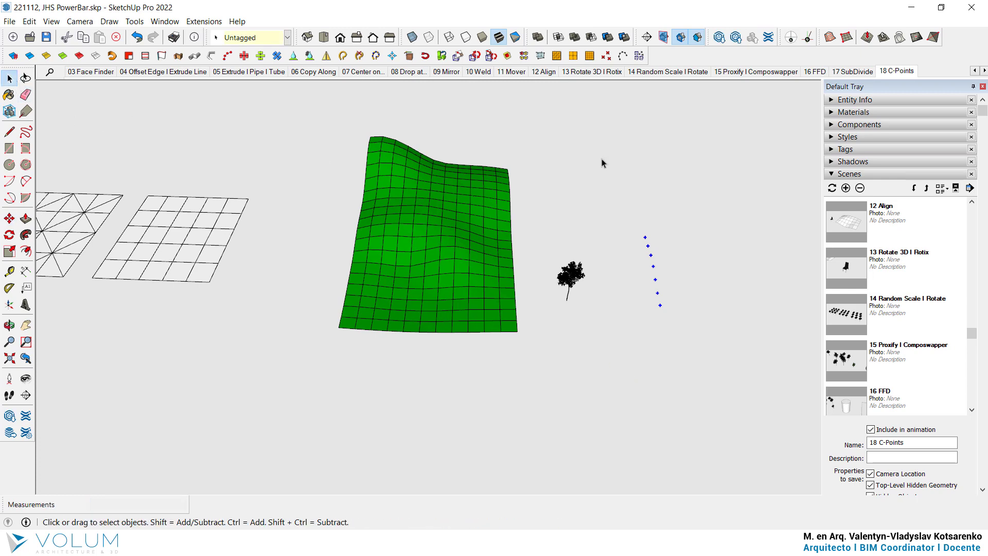
pyautogui.click(602, 164)
# Select the row of C-points to show the line linking them
pyautogui.moveTo(602, 163)
pyautogui.mouseDown(button='middle')
pyautogui.moveTo(710, 291)
pyautogui.moveTo(520, 300)
pyautogui.moveTo(659, 320)
pyautogui.moveTo(655, 328)
pyautogui.mouseUp(button='middle')
pyautogui.moveTo(710, 386); pyautogui.dragTo(705, 382, button='middle')
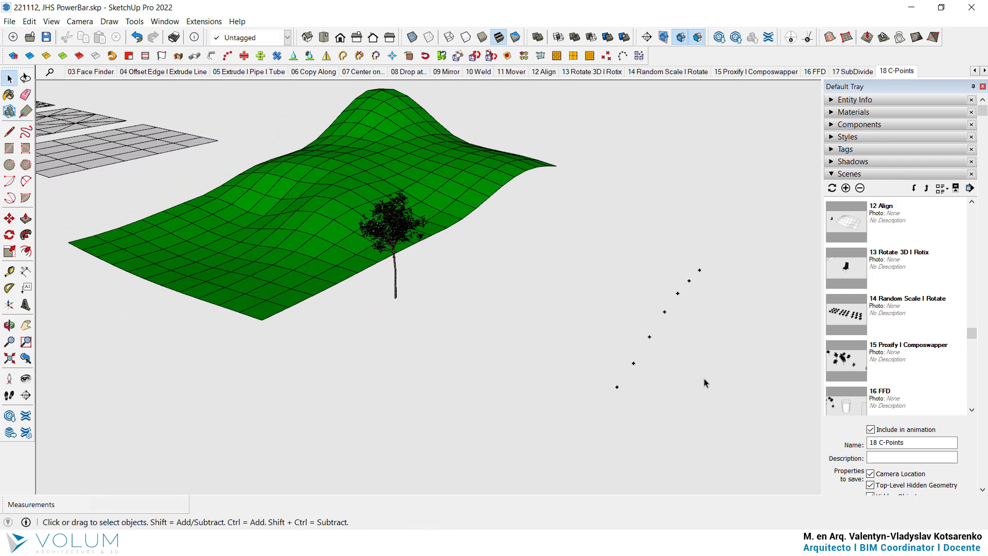
pyautogui.moveTo(747, 444); pyautogui.dragTo(575, 234)
pyautogui.moveTo(697, 331); pyautogui.dragTo(539, 243, button='middle')
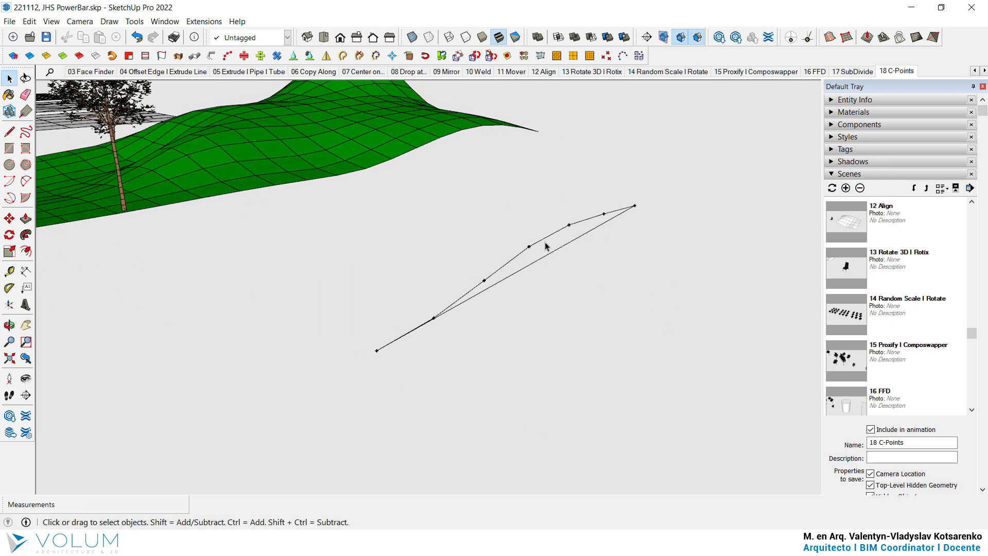
# Select the tree with the C-point row and place a tree copy on each C-point
pyautogui.click(564, 246)
pyautogui.click(591, 363)
pyautogui.moveTo(591, 362); pyautogui.dragTo(339, 184, button='middle')
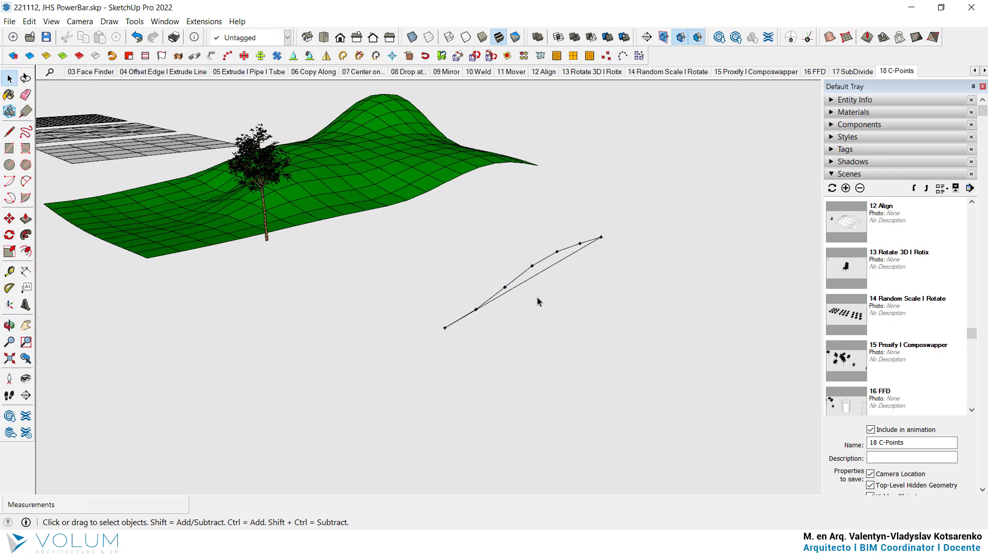
pyautogui.moveTo(388, 207)
pyautogui.mouseDown(button='middle')
pyautogui.moveTo(403, 254)
pyautogui.moveTo(508, 230)
pyautogui.mouseUp(button='middle')
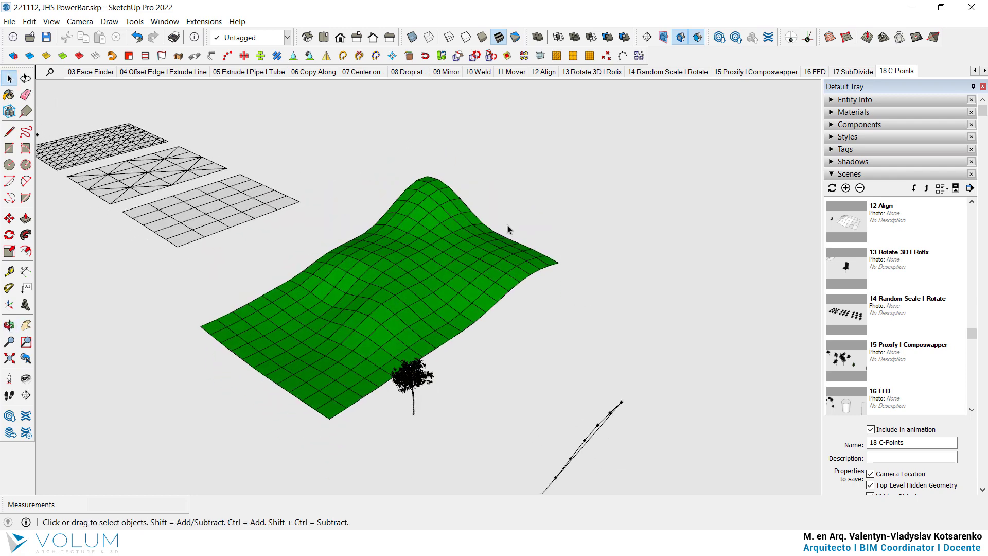
pyautogui.moveTo(462, 318); pyautogui.dragTo(424, 194, button='middle')
pyautogui.moveTo(455, 322); pyautogui.dragTo(546, 327, button='middle')
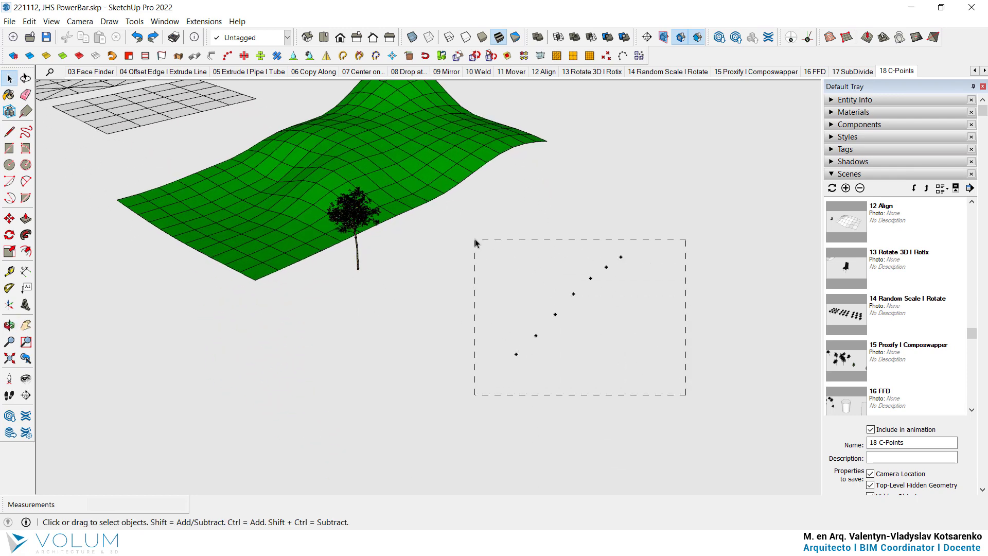
pyautogui.click(352, 212)
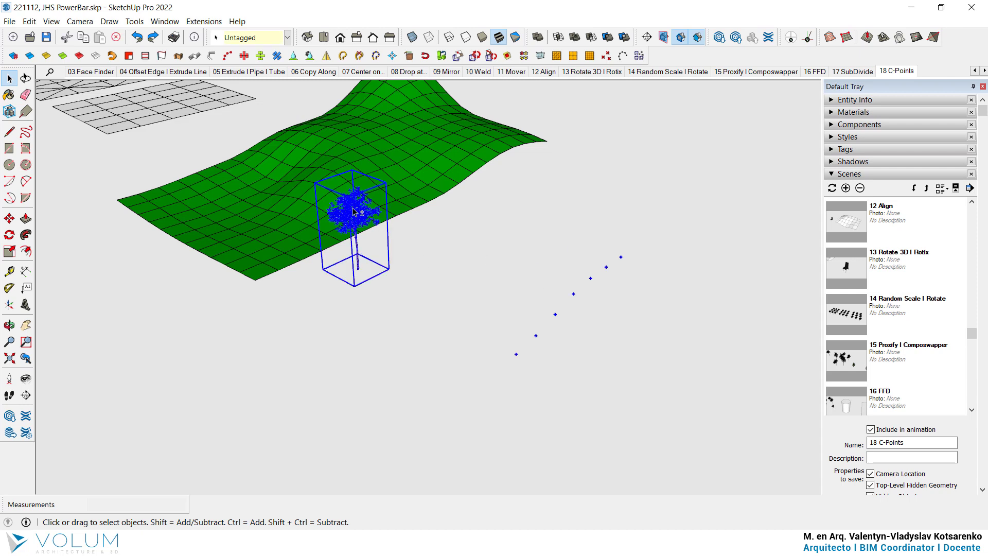
pyautogui.click(639, 57)
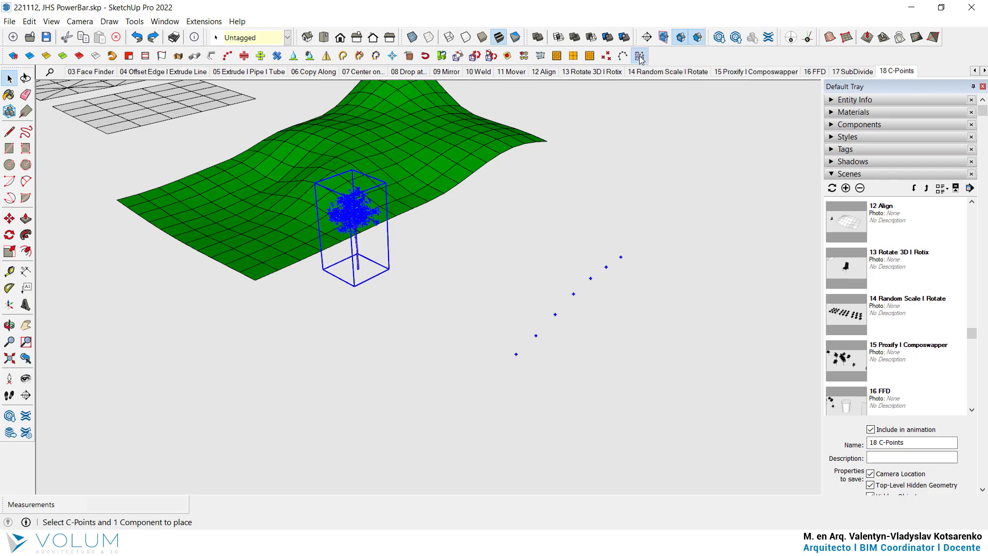
pyautogui.moveTo(650, 335)
pyautogui.mouseDown(button='middle')
pyautogui.moveTo(612, 359)
pyautogui.moveTo(623, 355)
pyautogui.mouseUp(button='middle')
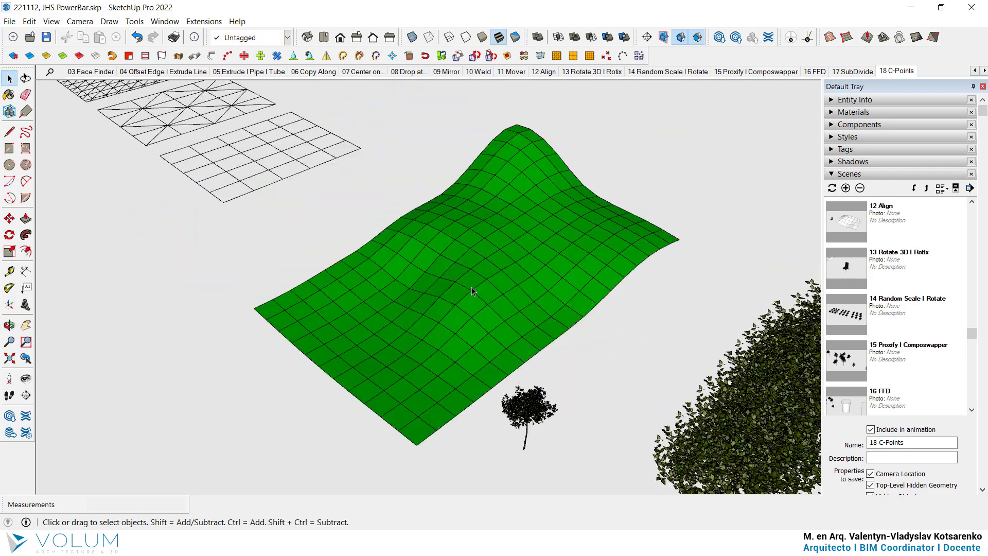
# Add C-points onto the terrain, select it with the tree, and scatter trees across it
pyautogui.click(608, 56)
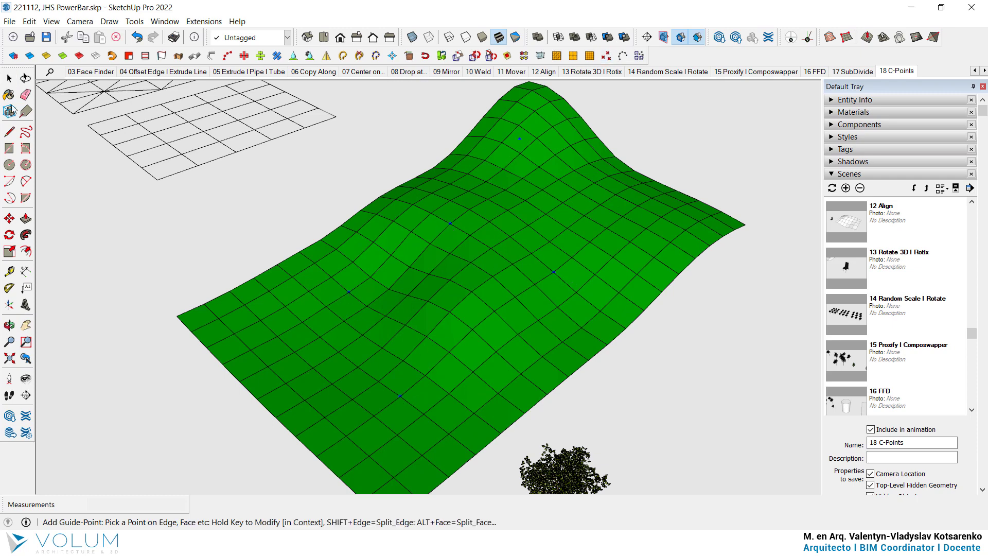
pyautogui.click(9, 78)
pyautogui.moveTo(154, 156)
pyautogui.mouseDown(button='middle')
pyautogui.moveTo(491, 316)
pyautogui.moveTo(628, 394)
pyautogui.mouseUp(button='middle')
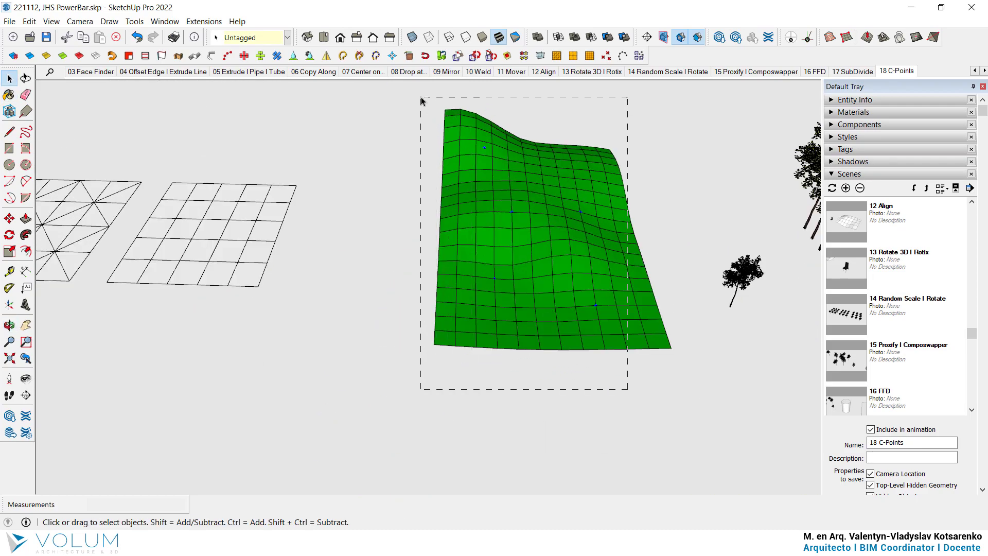
pyautogui.click(517, 155)
pyautogui.click(739, 288)
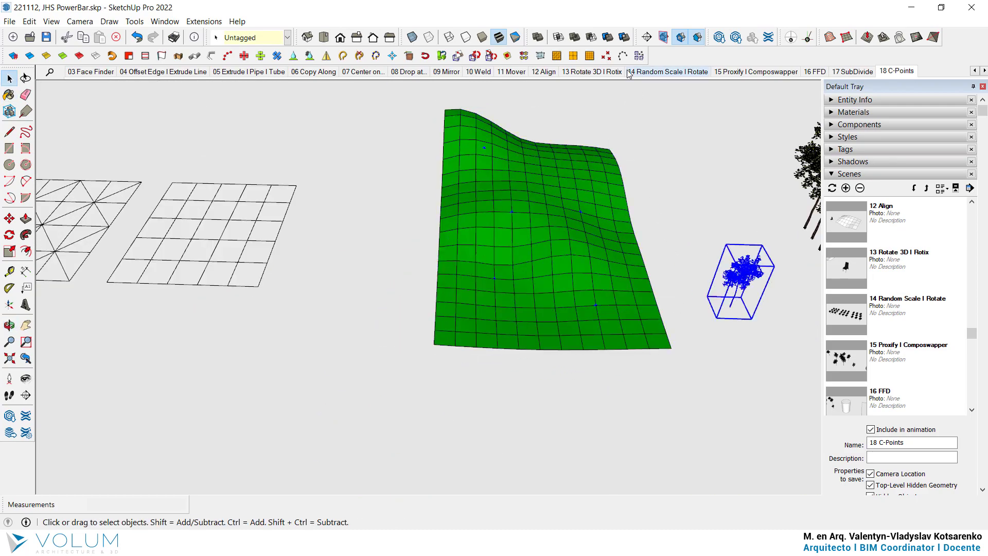
pyautogui.click(638, 55)
pyautogui.moveTo(650, 333)
pyautogui.mouseDown(button='middle')
pyautogui.moveTo(415, 322)
pyautogui.moveTo(565, 341)
pyautogui.moveTo(547, 278)
pyautogui.mouseUp(button='middle')
pyautogui.scroll(-2, 443, 283)
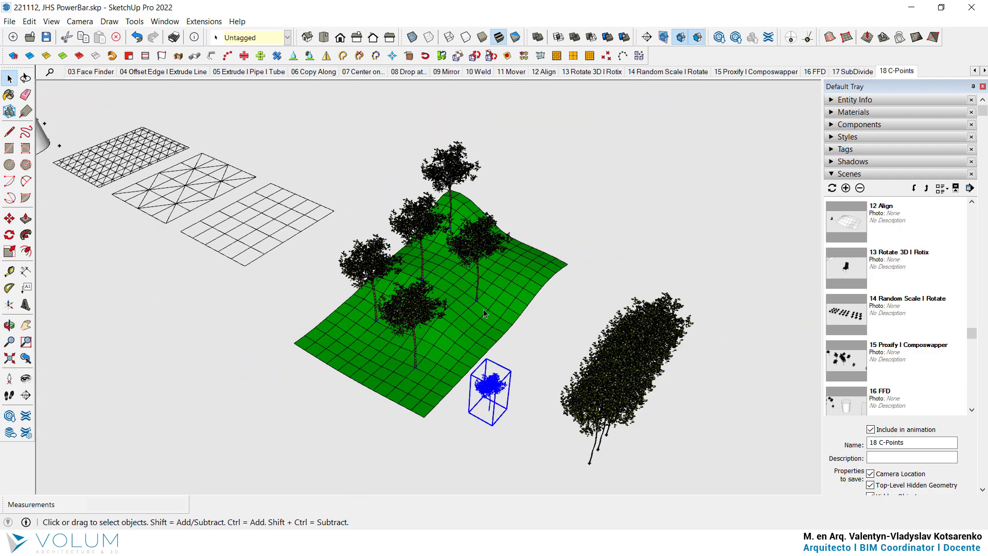
# Go back scene by scene from 18 C-Points through 16 FFD, 12 Align and 09 Mirror to 03 Face Finder
pyautogui.click(897, 71)
pyautogui.click(852, 71)
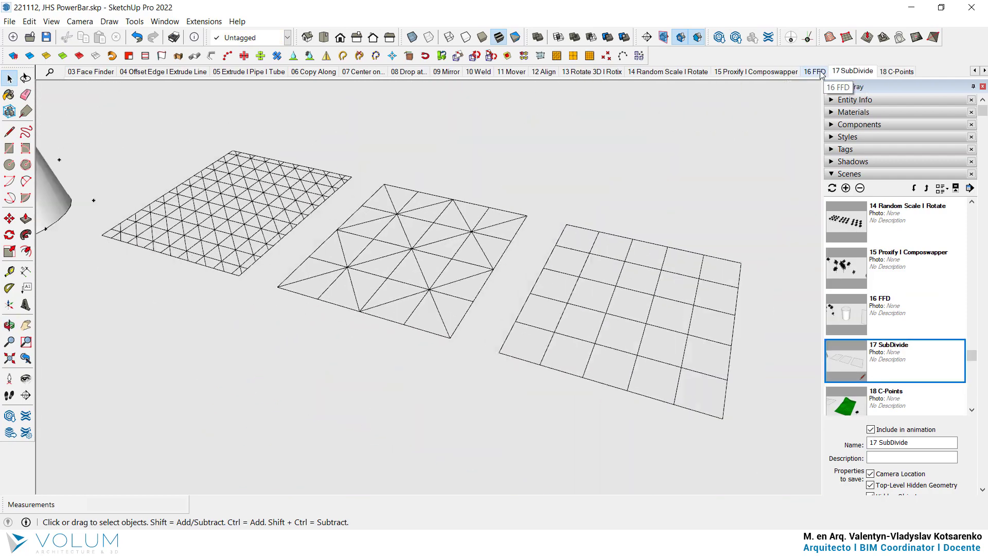
pyautogui.click(815, 71)
pyautogui.click(755, 71)
pyautogui.click(669, 74)
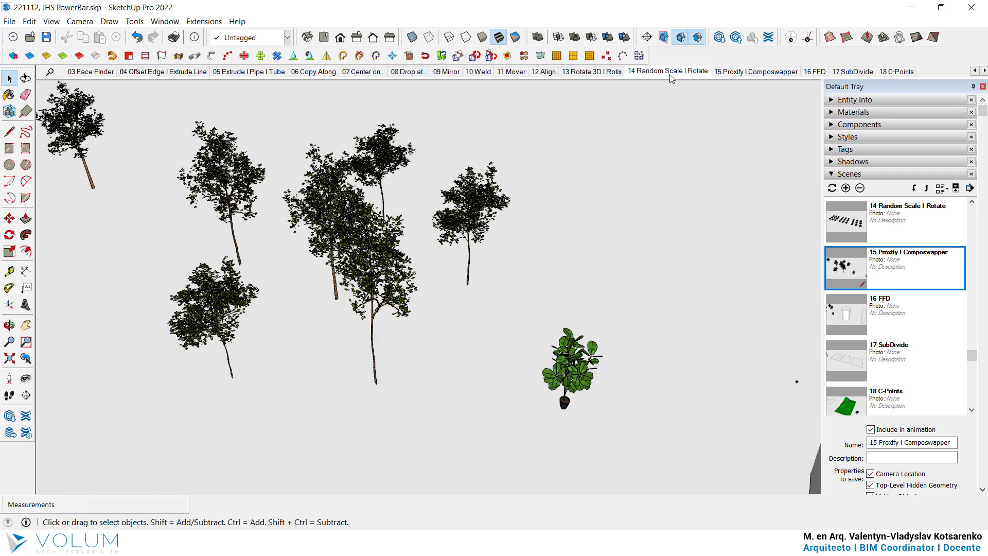
pyautogui.click(591, 71)
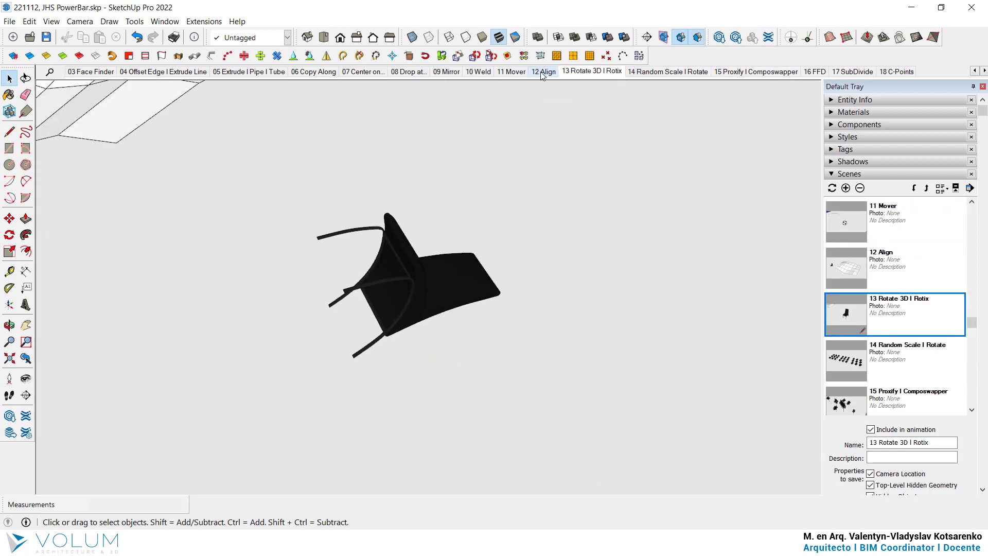
pyautogui.click(543, 72)
pyautogui.click(511, 71)
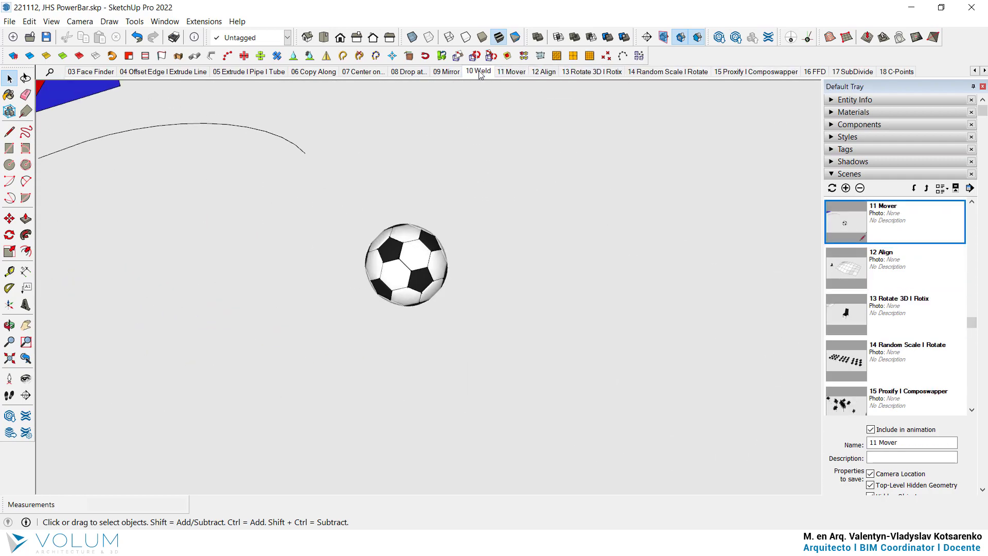
pyautogui.click(478, 72)
pyautogui.click(446, 72)
pyautogui.click(409, 72)
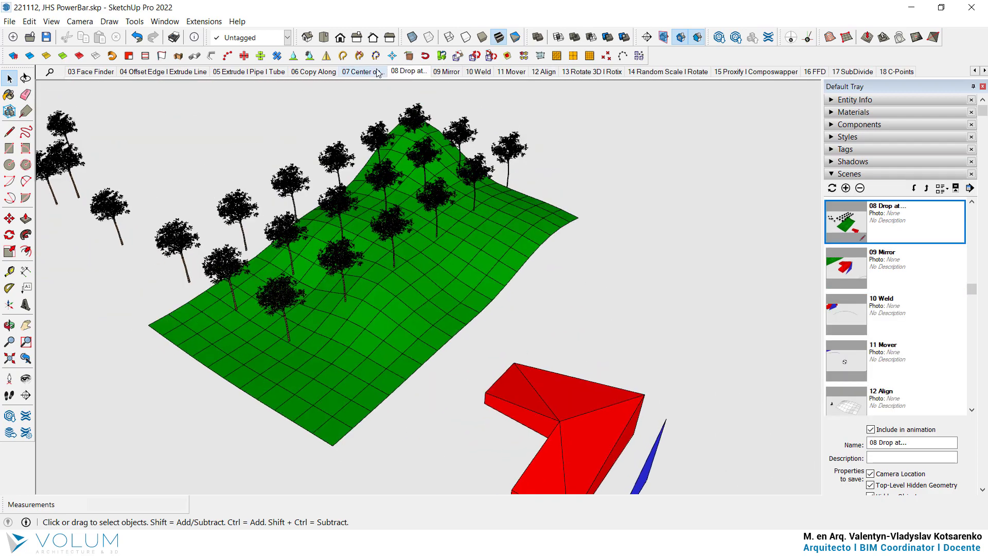
pyautogui.click(362, 71)
pyautogui.click(313, 71)
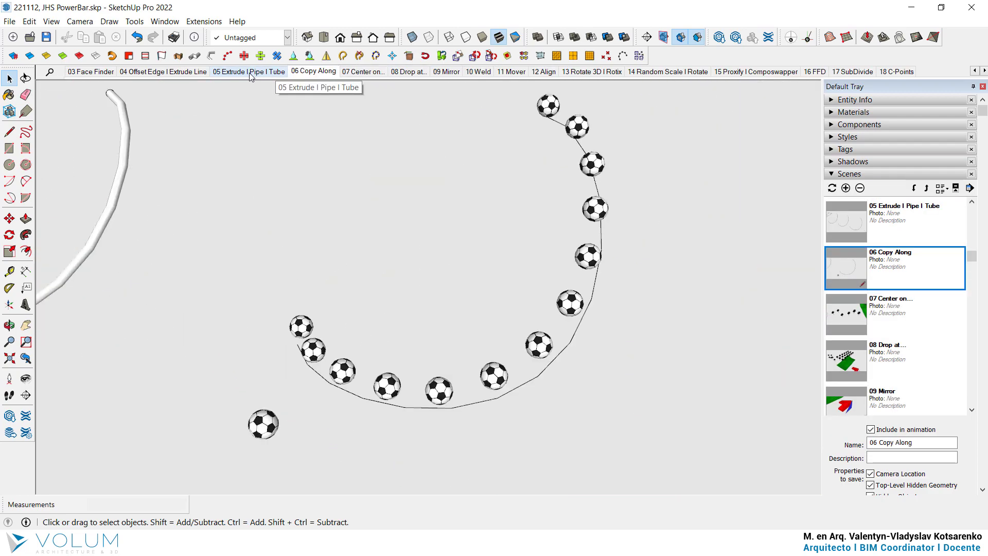
pyautogui.click(249, 72)
pyautogui.click(165, 72)
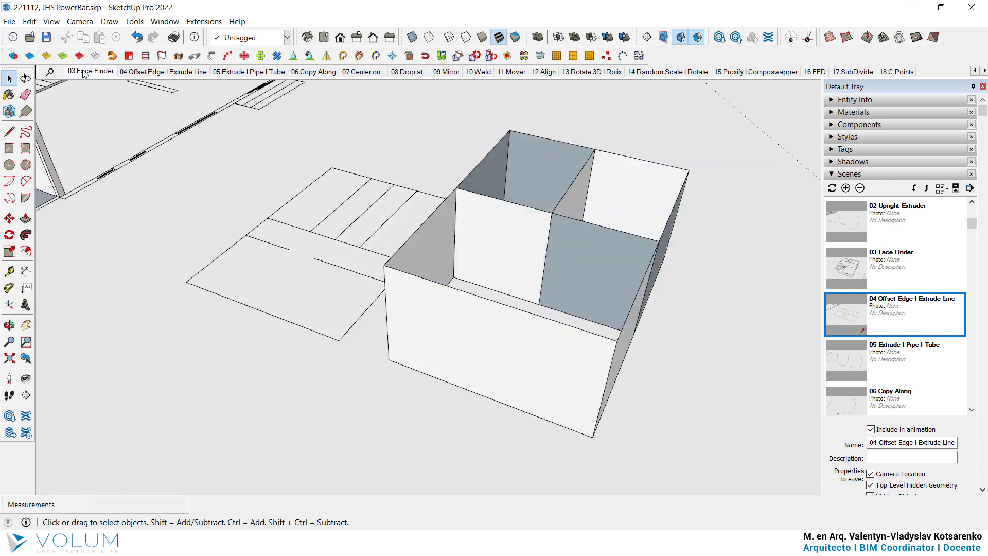
pyautogui.click(85, 73)
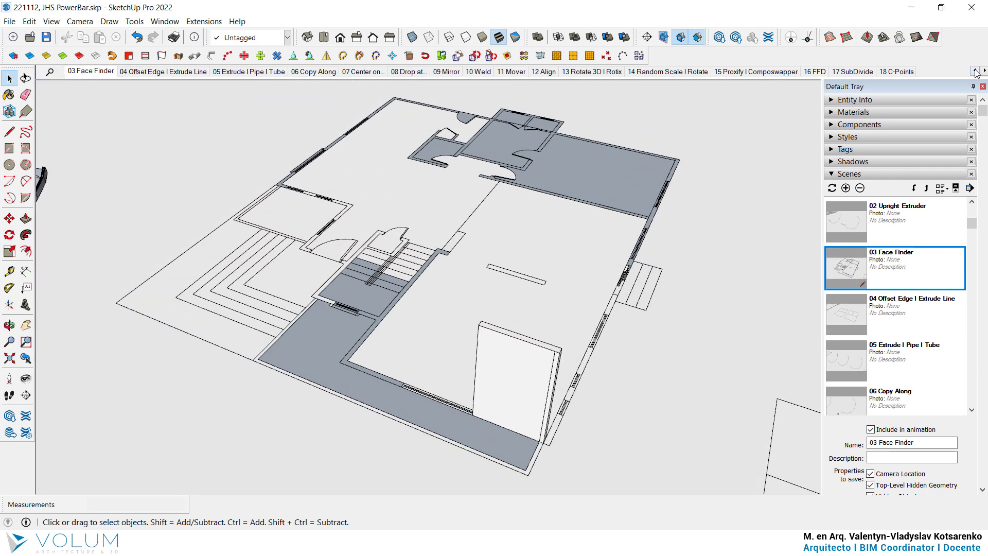
pyautogui.click(975, 71)
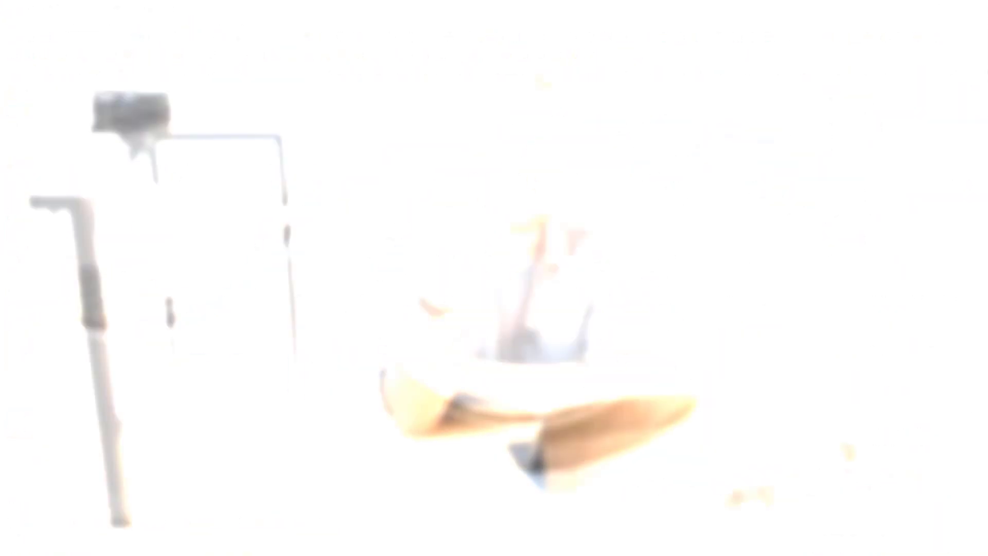